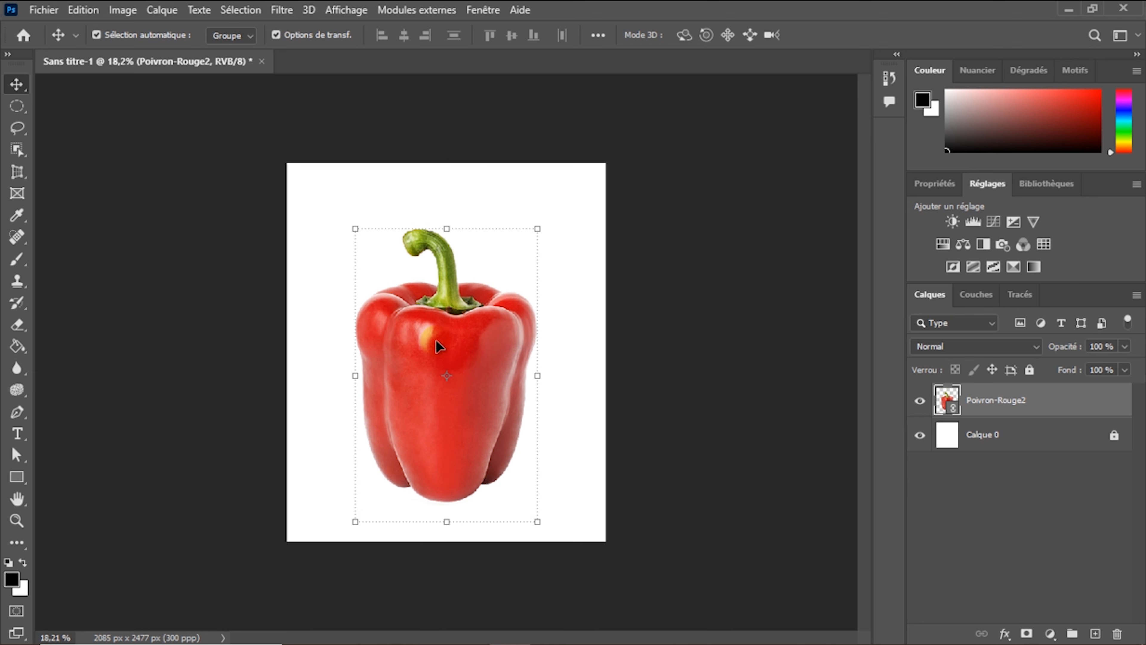
- Recolour the red pepper orange with Hue/Saturation on the Reds range, using hue +40 and saturation +37
{"action": "left_click", "coordinate": [133, 13]}
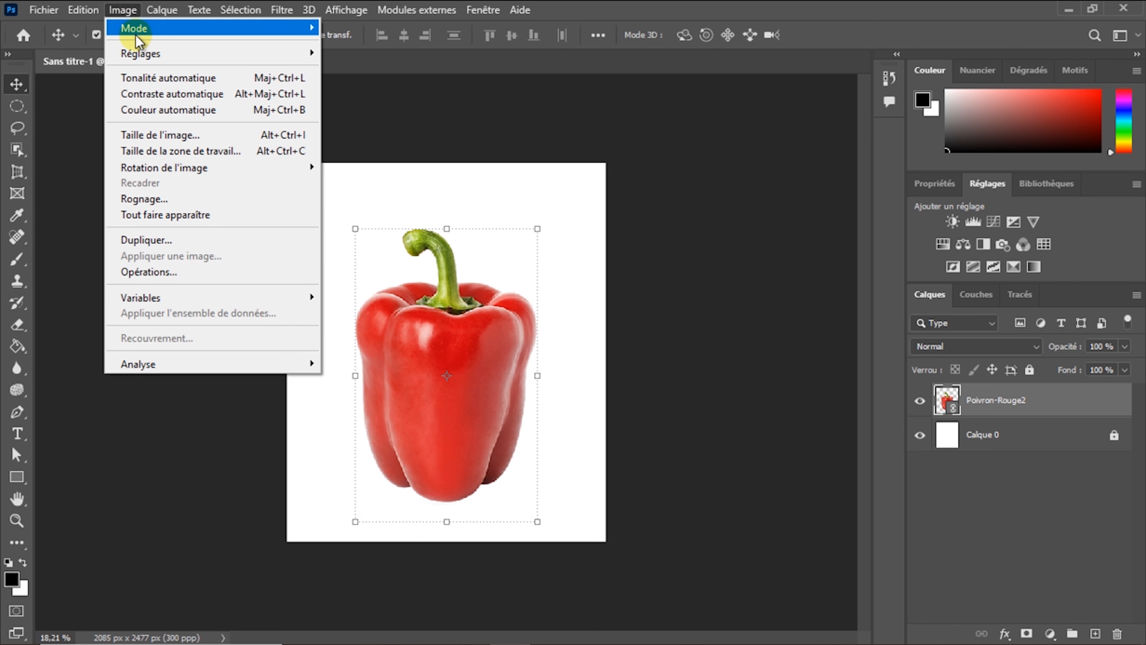
{"action": "mouse_move", "coordinate": [142, 57]}
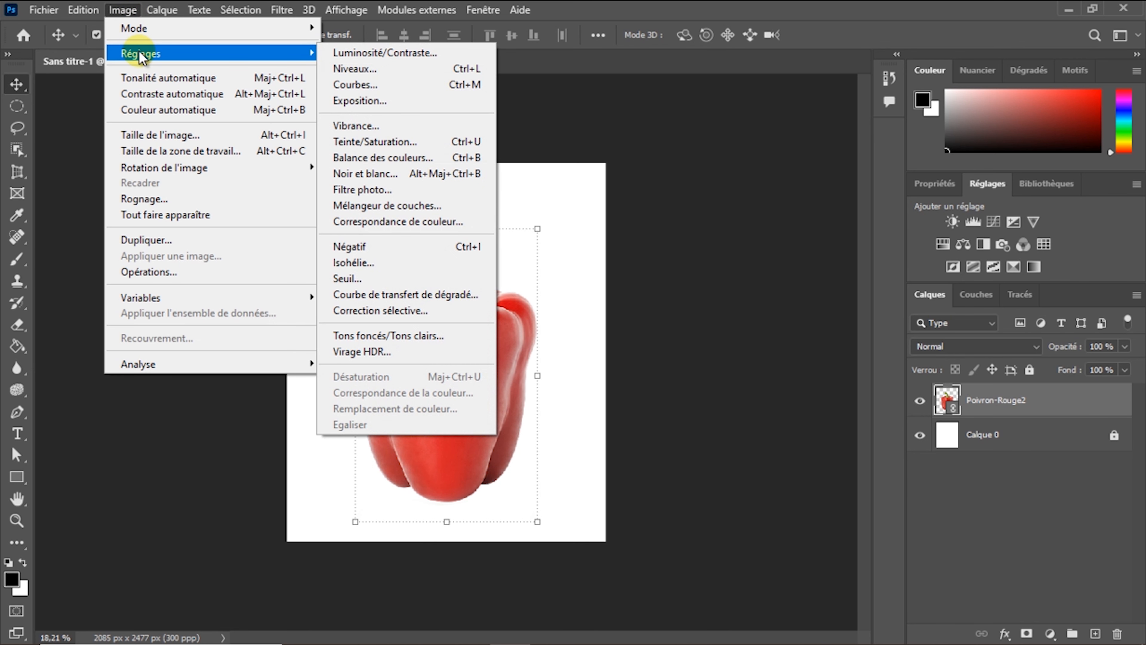
{"action": "left_click", "coordinate": [424, 142]}
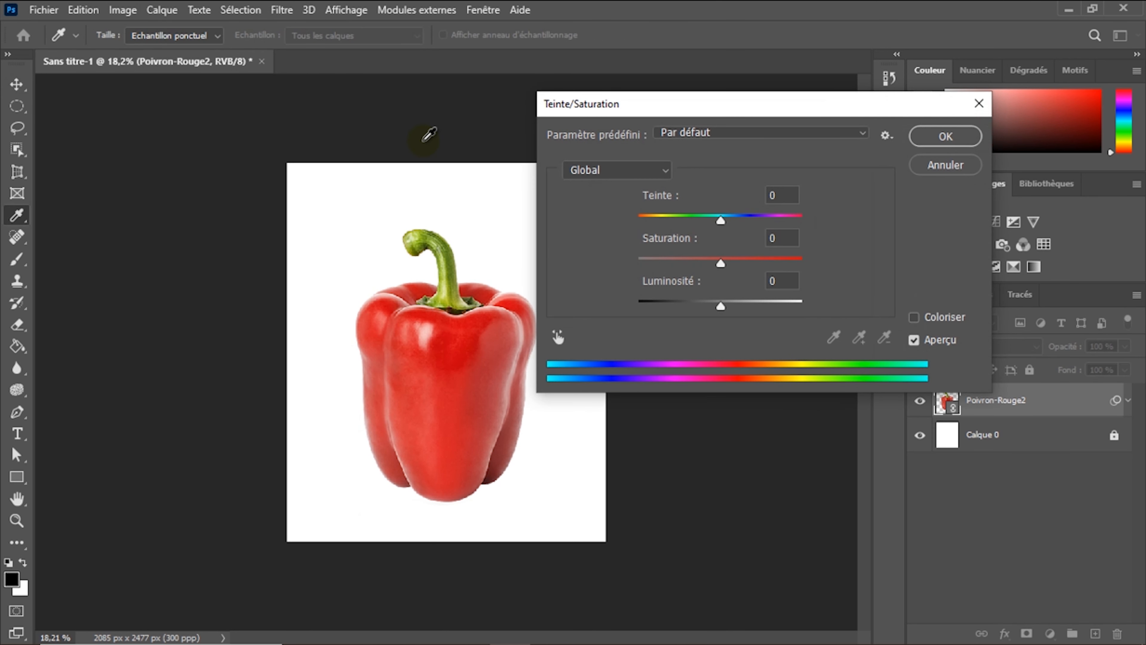
{"action": "left_click", "coordinate": [663, 173]}
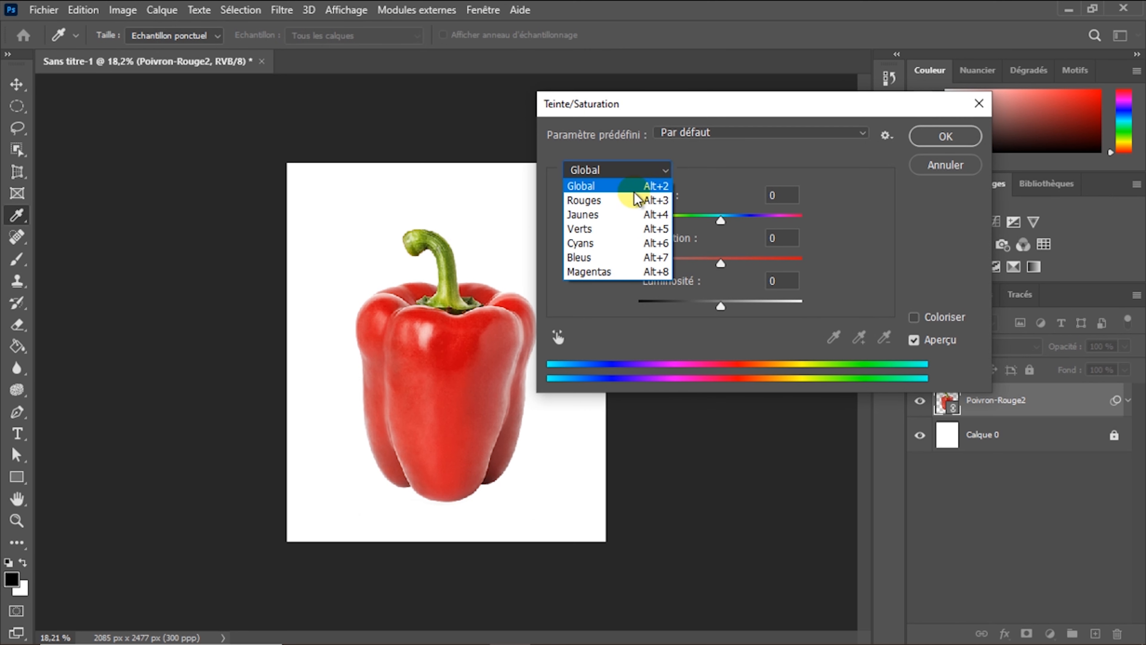
{"action": "left_click", "coordinate": [627, 204]}
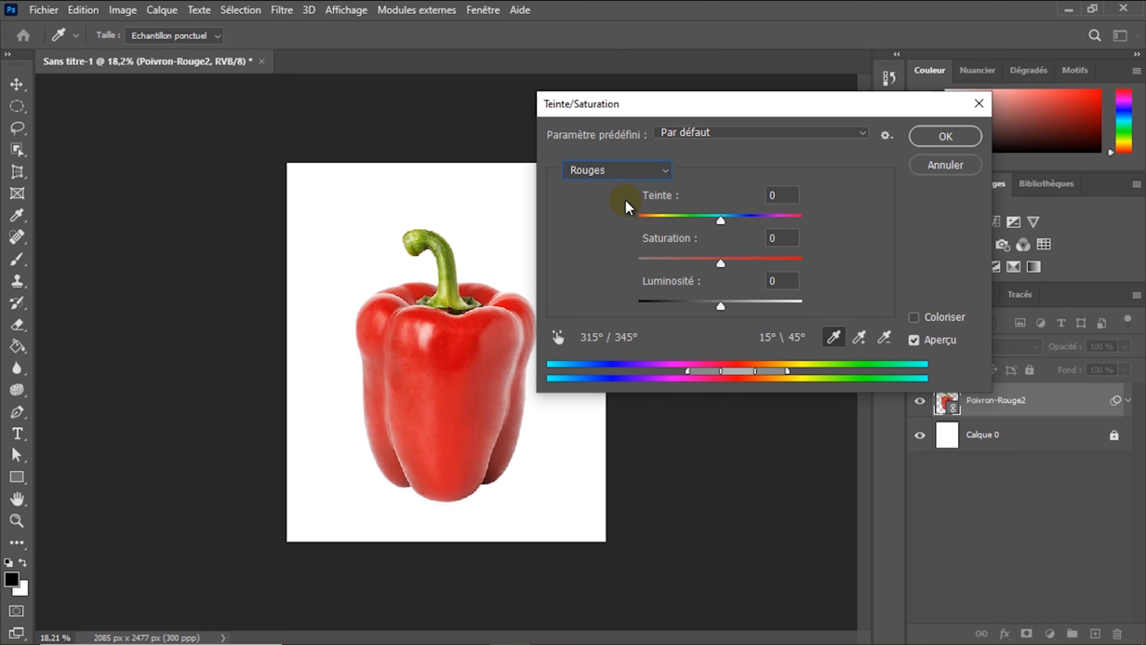
{"action": "left_click_drag", "start_coordinate": [714, 222], "coordinate": [754, 223]}
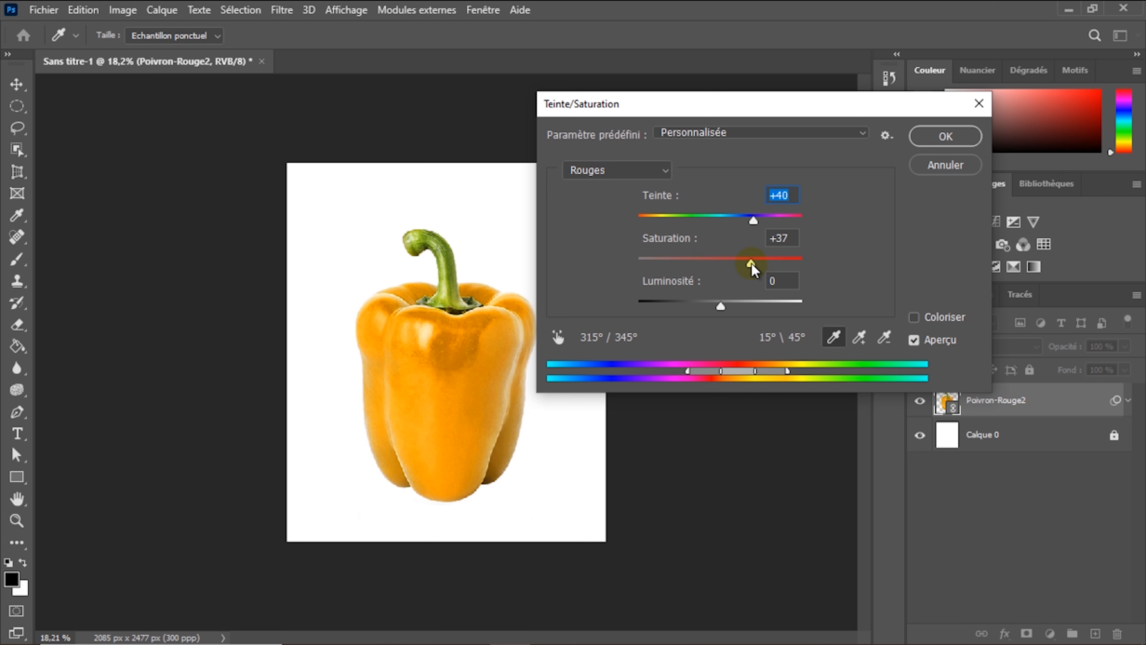
{"action": "left_click", "coordinate": [751, 264]}
{"action": "left_click", "coordinate": [931, 135]}
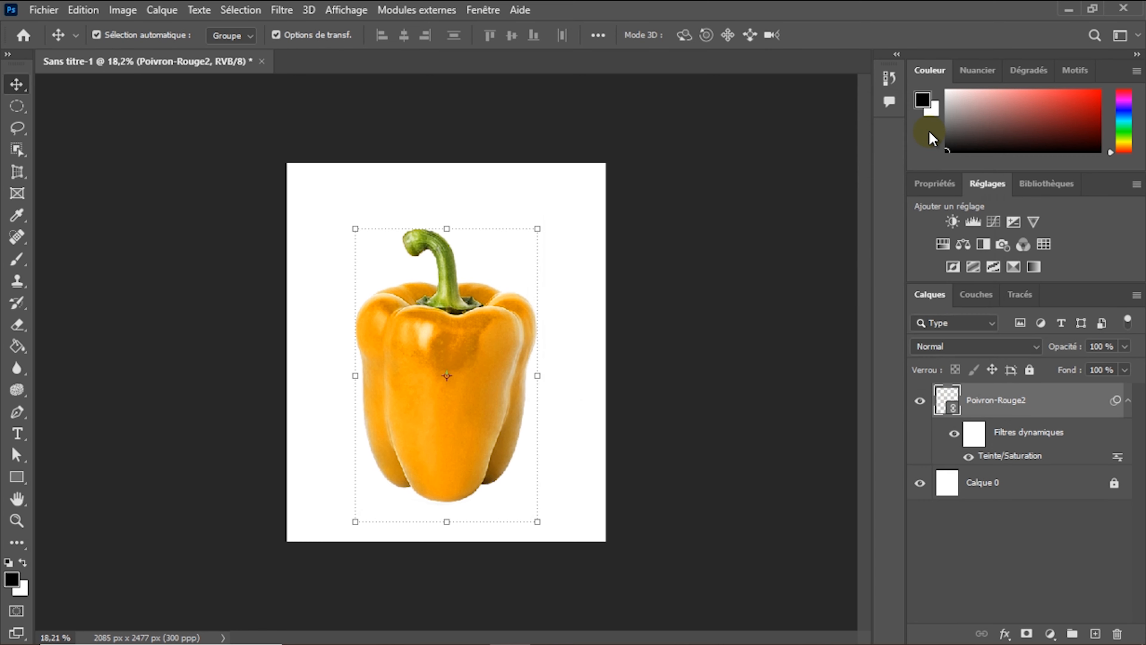
- Rasterize the Poivron-Rouge2 layer and toggle its visibility off and on to check it
{"action": "right_click", "coordinate": [1066, 405]}
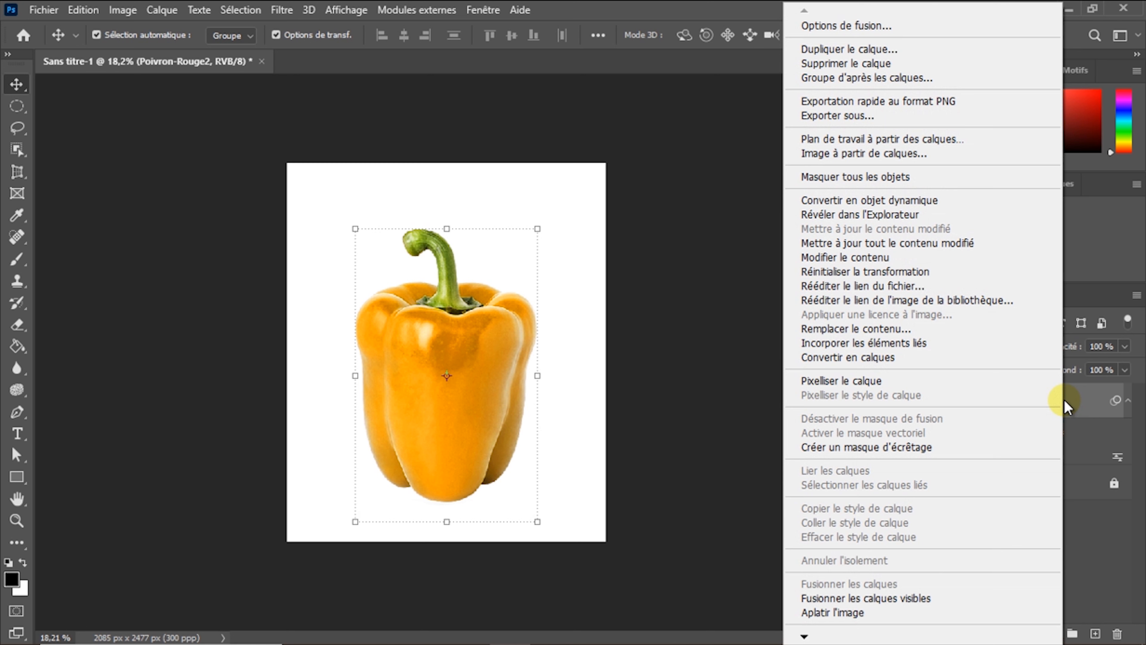
{"action": "left_click", "coordinate": [892, 380]}
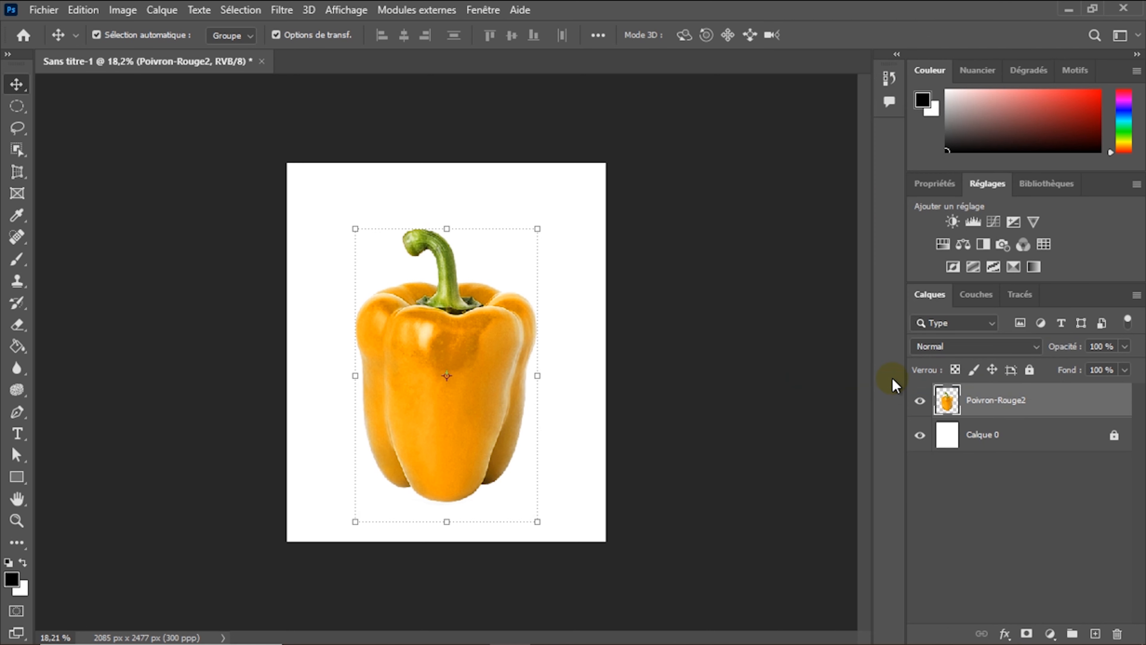
{"action": "left_click", "coordinate": [921, 401]}
{"action": "left_click", "coordinate": [921, 401]}
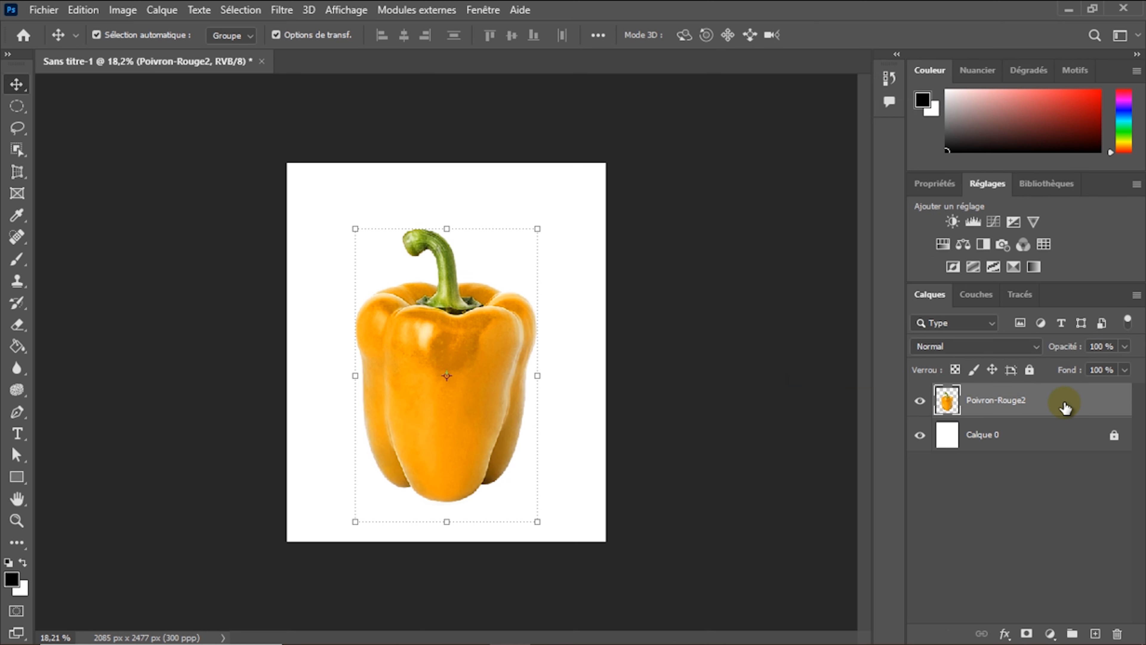
- Duplicate the Poivron-Rouge2 layer, hide the original, and make the copy the active layer
{"action": "left_click_drag", "start_coordinate": [1066, 408], "coordinate": [1096, 630]}
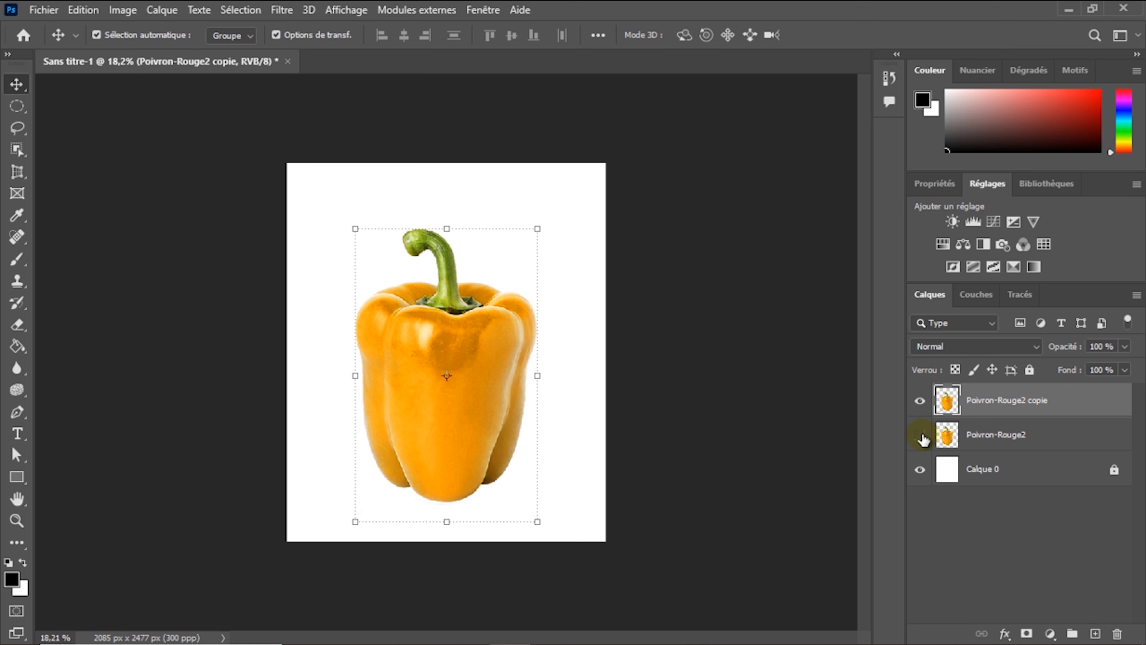
{"action": "left_click", "coordinate": [1025, 437]}
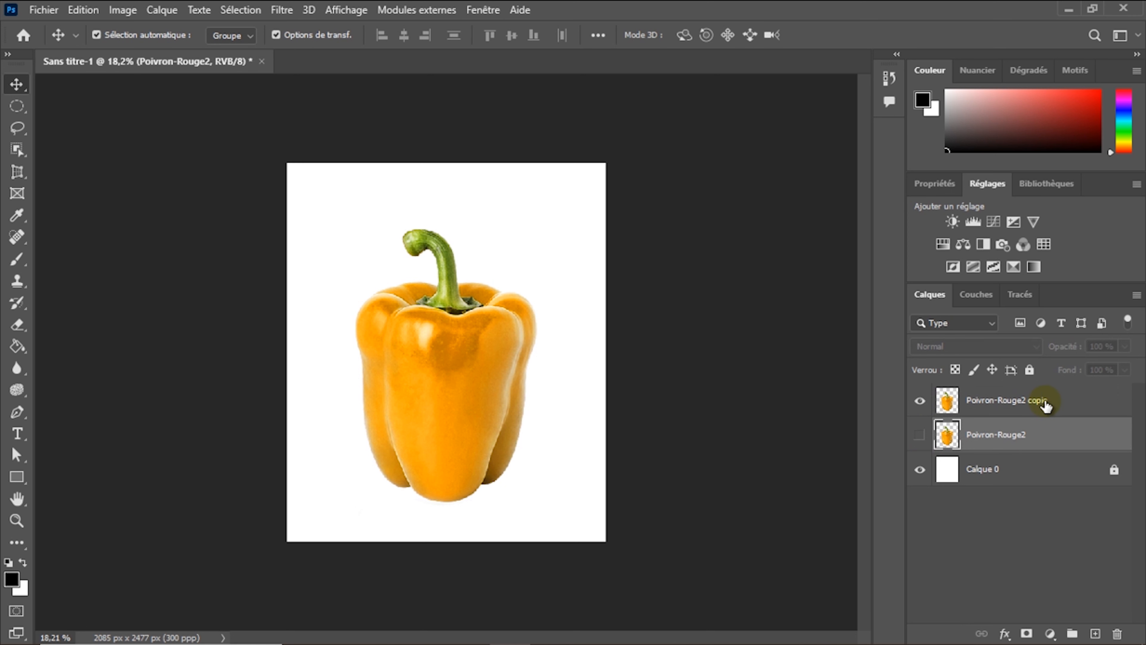
{"action": "left_click", "coordinate": [1058, 399]}
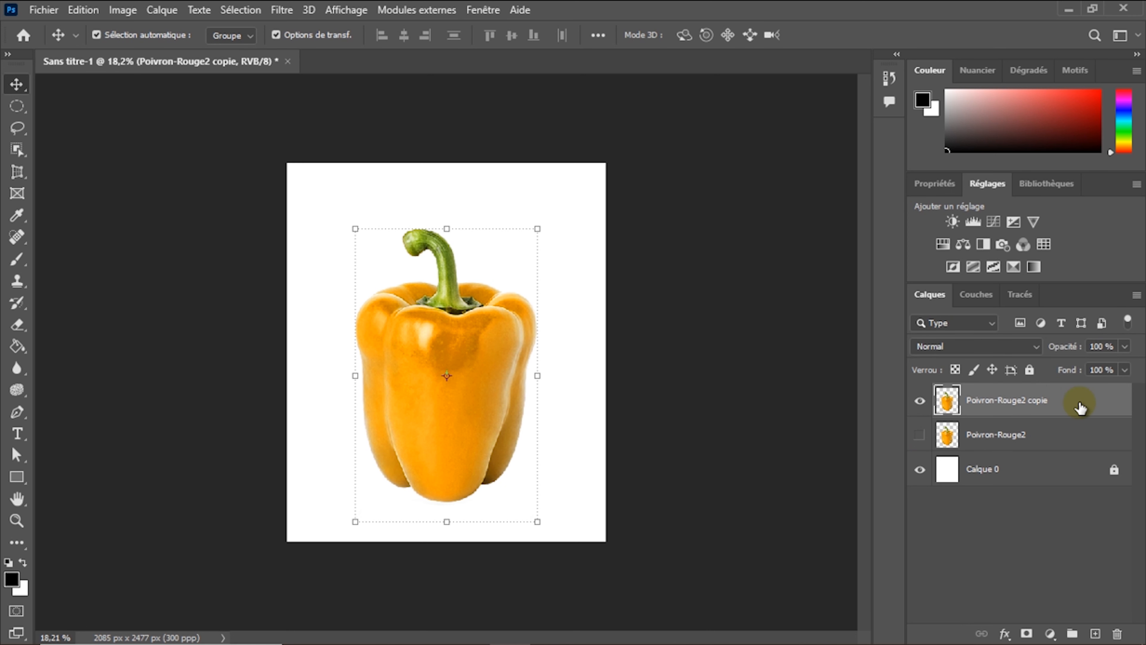
- Draw a wide elliptical selection around the stem and upper part of the pepper, and shift it slightly sideways
{"action": "left_click", "coordinate": [17, 106]}
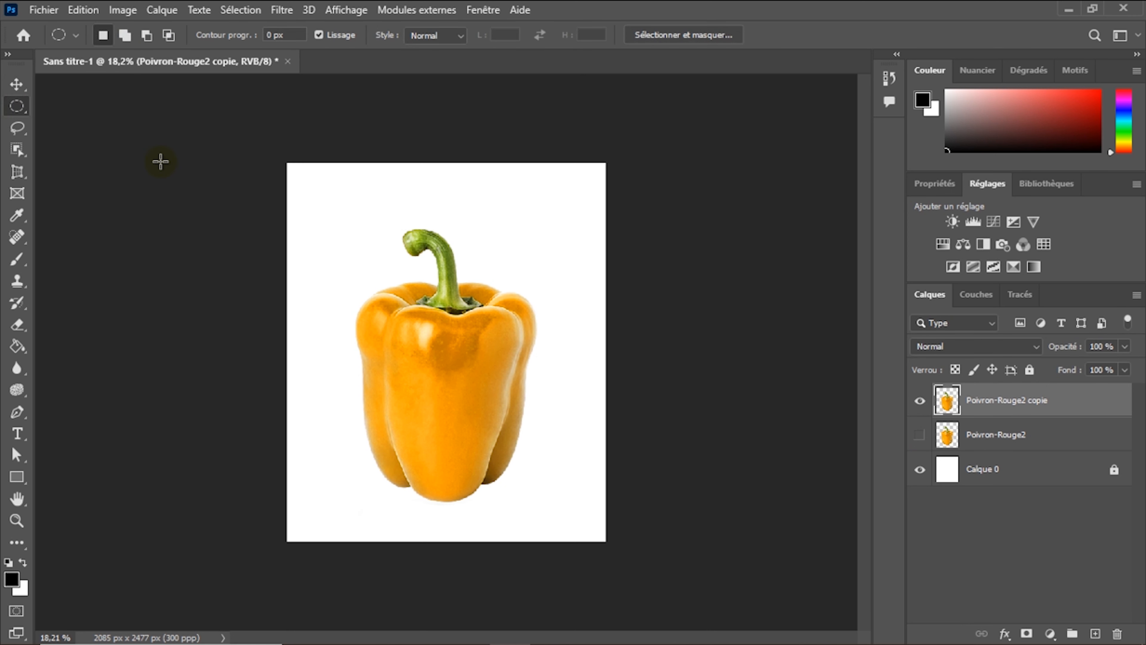
{"action": "left_click_drag", "start_coordinate": [300, 205], "coordinate": [586, 339]}
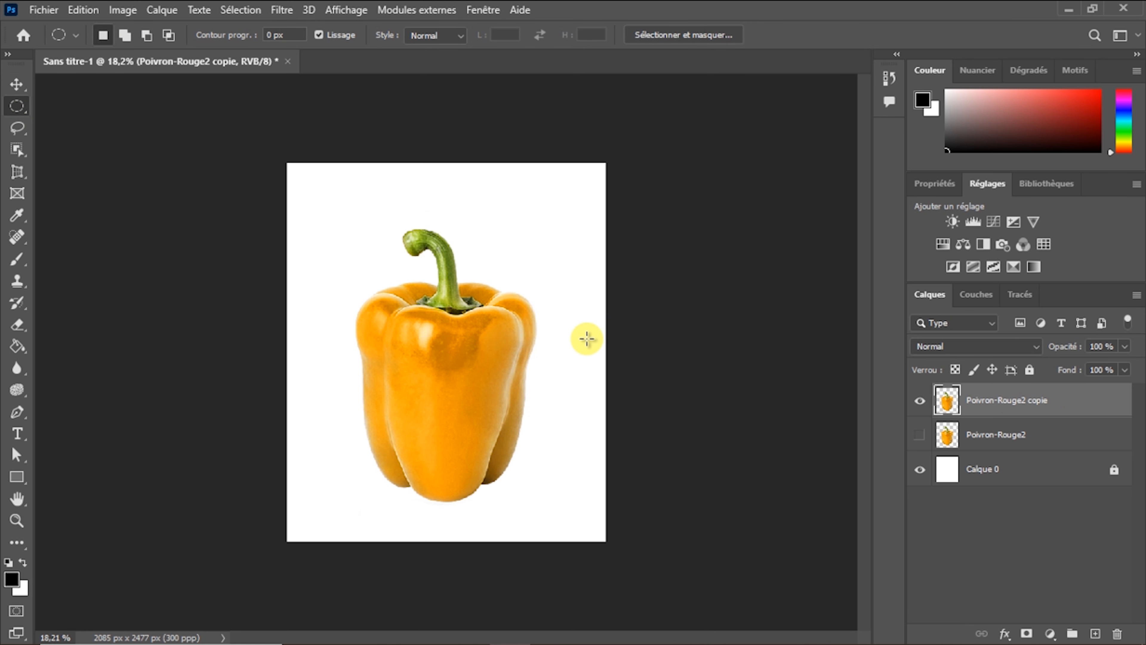
{"action": "left_click_drag", "start_coordinate": [489, 306], "coordinate": [504, 303]}
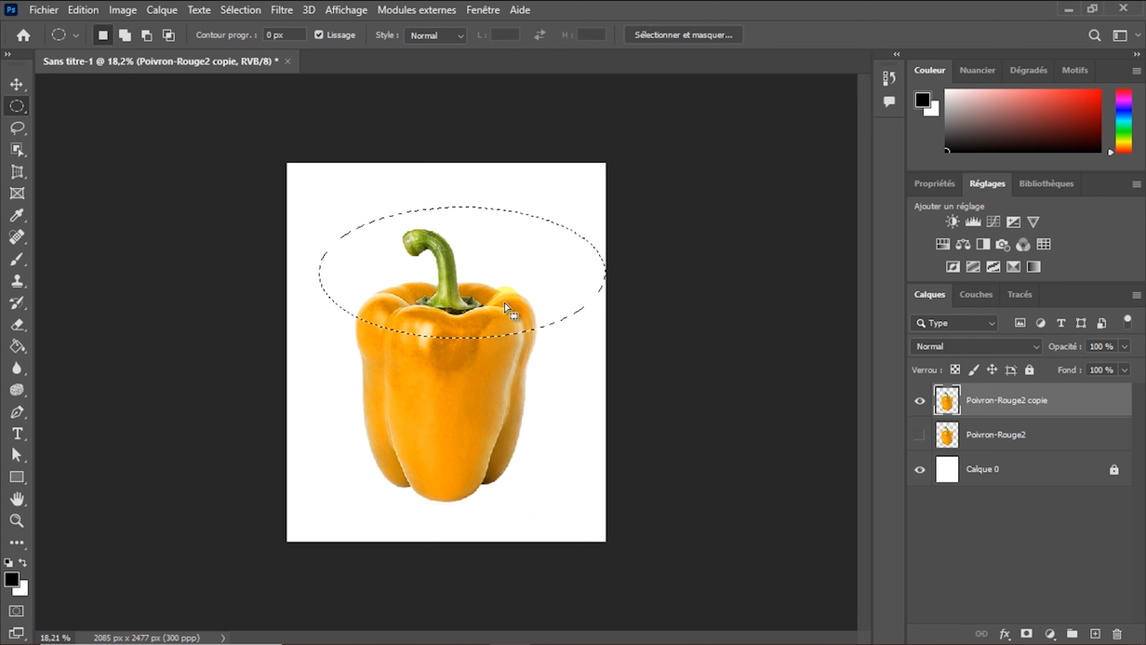
- Transform the elliptical selection, scaling it to about 79% width and 90.5% height around the pepper's top
{"action": "right_click", "coordinate": [512, 252]}
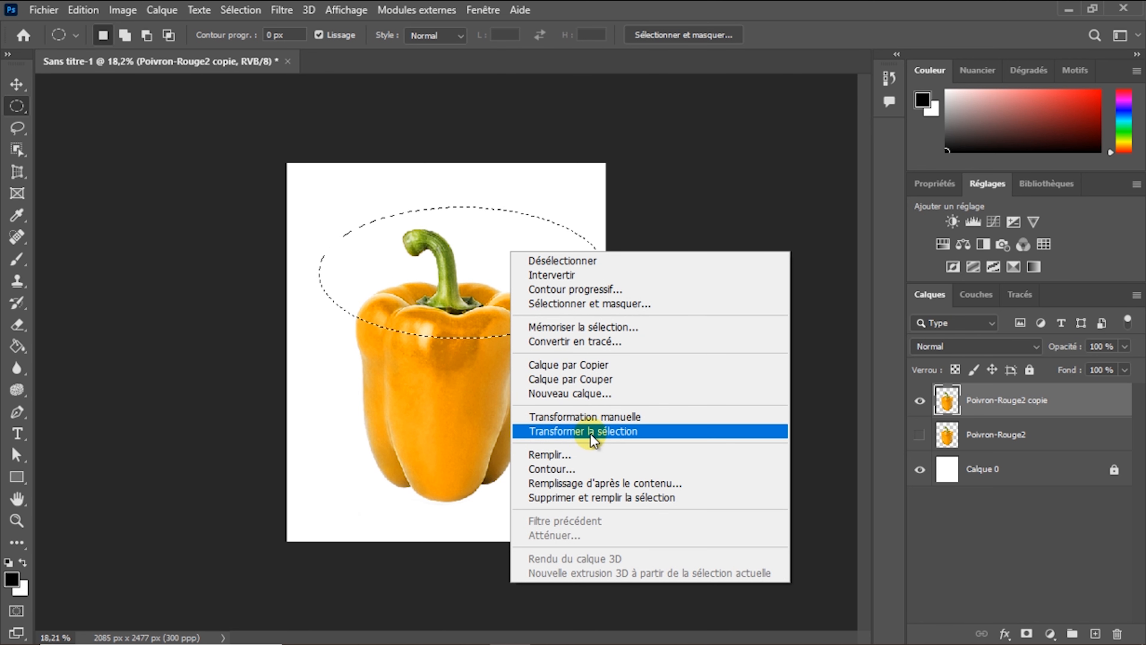
{"action": "left_click", "coordinate": [580, 433]}
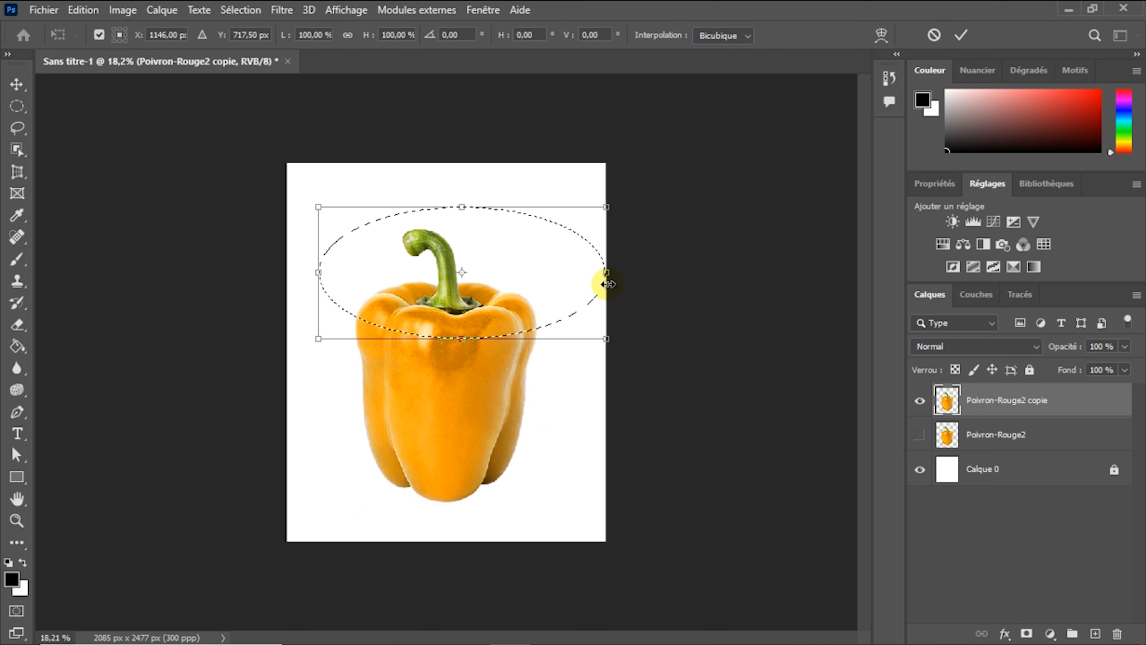
{"action": "left_click_drag", "start_coordinate": [602, 276], "coordinate": [568, 276]}
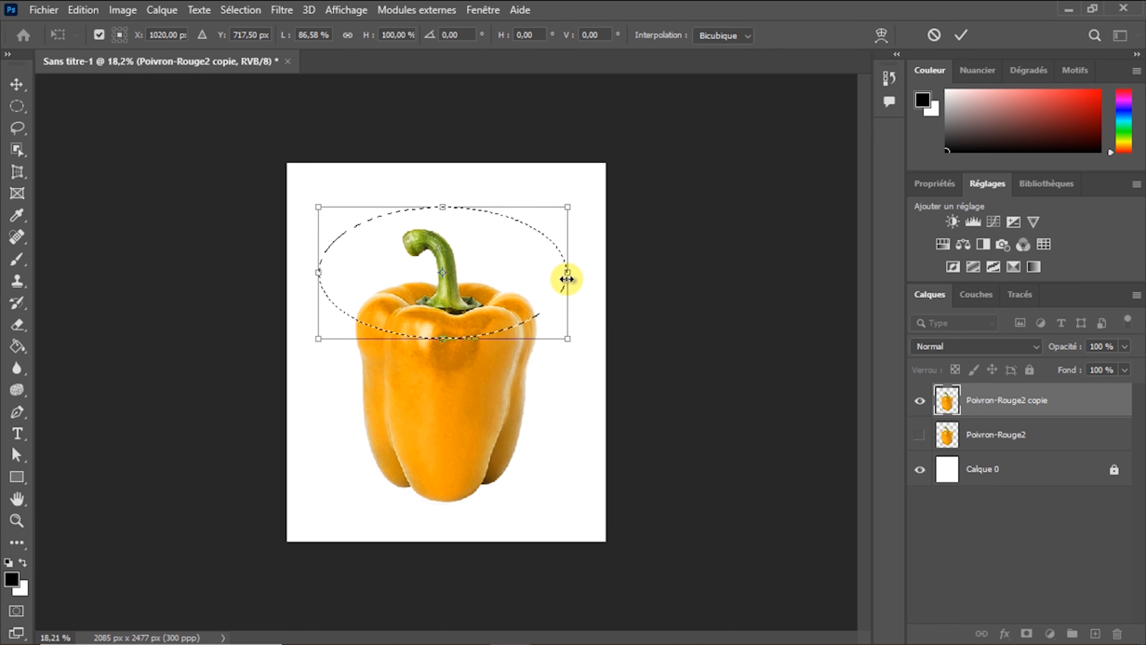
{"action": "left_click_drag", "start_coordinate": [443, 207], "coordinate": [443, 212]}
{"action": "mouse_move", "coordinate": [320, 273]}
{"action": "left_mouse_down"}
{"action": "mouse_move", "coordinate": [355, 272]}
{"action": "mouse_move", "coordinate": [340, 276]}
{"action": "left_mouse_up"}
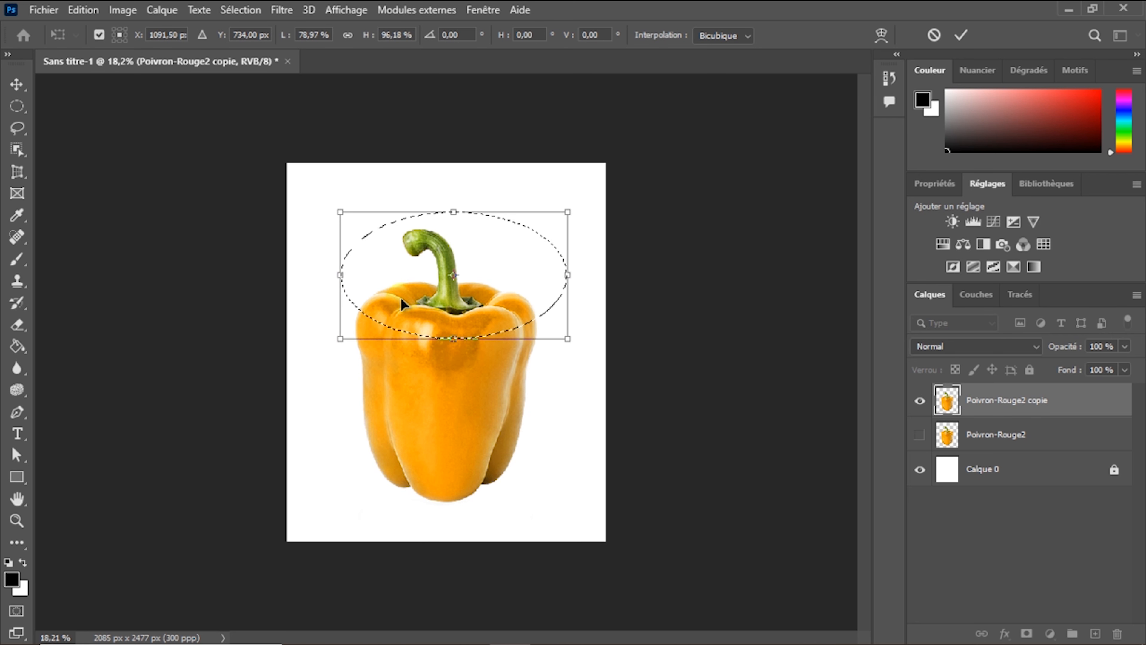
{"action": "left_click_drag", "start_coordinate": [451, 220], "coordinate": [450, 220]}
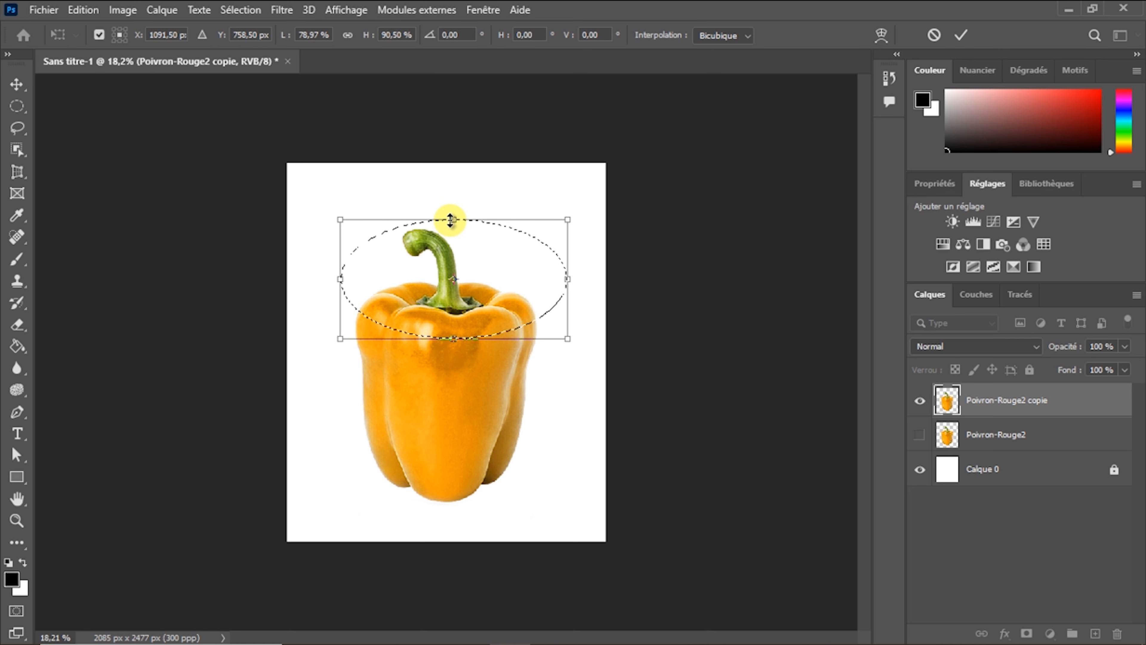
- Distort the selection into a flat ellipse narrowed at the back, fit it to the pepper's upper rim, and apply the transformation
{"action": "right_click", "coordinate": [497, 238]}
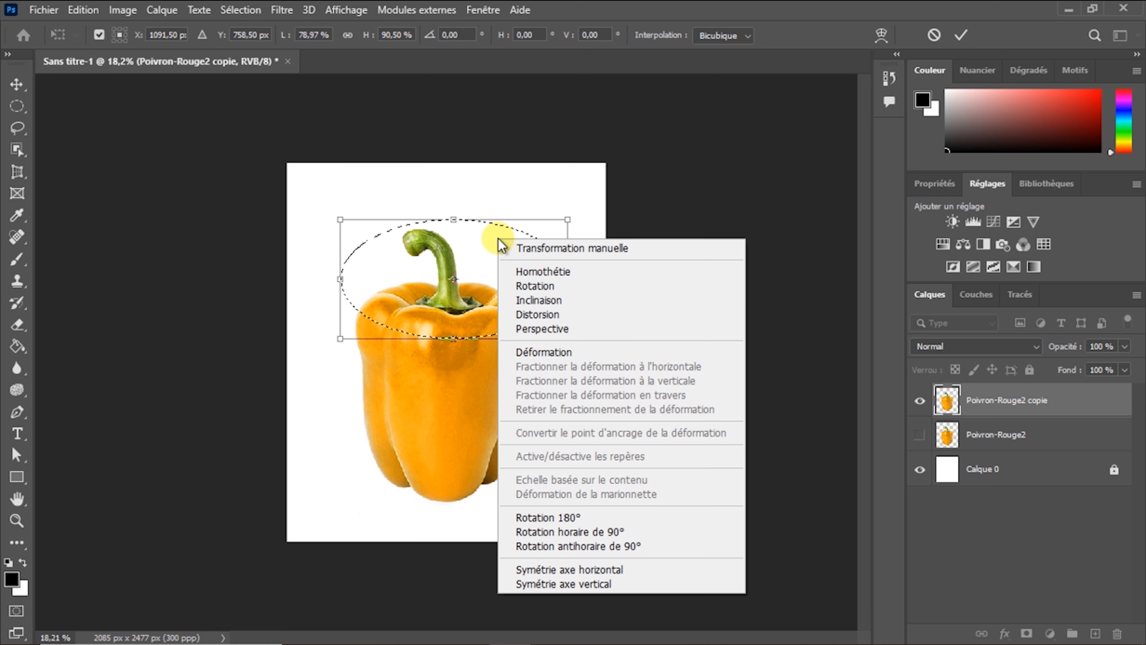
{"action": "left_click", "coordinate": [537, 314]}
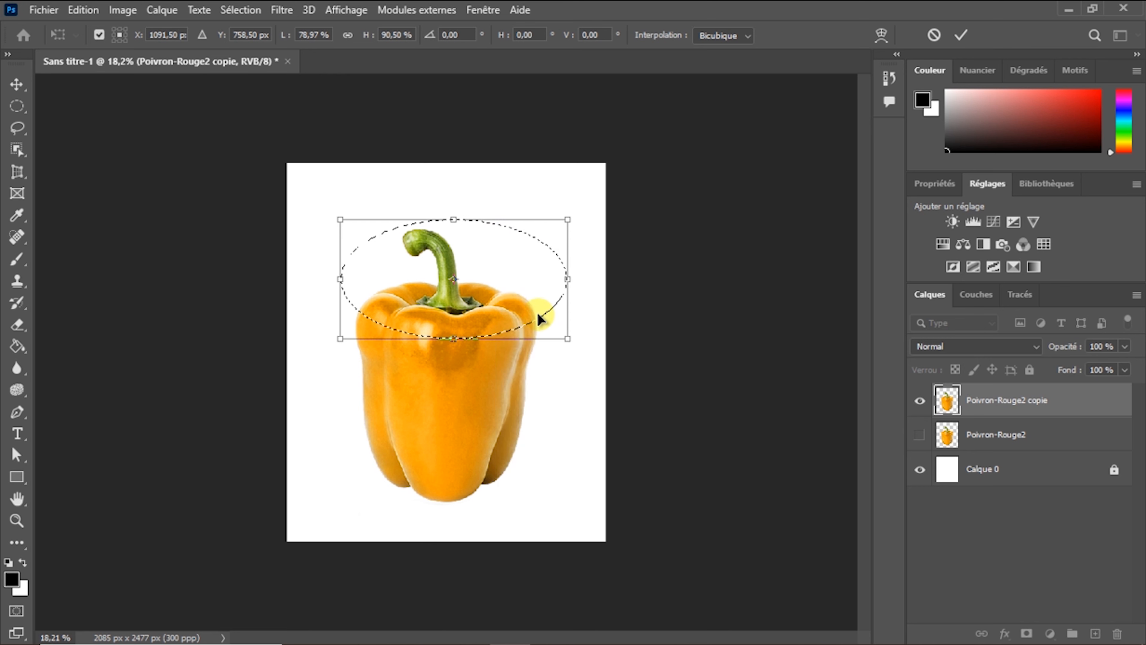
{"action": "left_click_drag", "start_coordinate": [568, 221], "coordinate": [526, 221]}
{"action": "left_click_drag", "start_coordinate": [341, 221], "coordinate": [370, 225]}
{"action": "left_click_drag", "start_coordinate": [446, 221], "coordinate": [444, 283]}
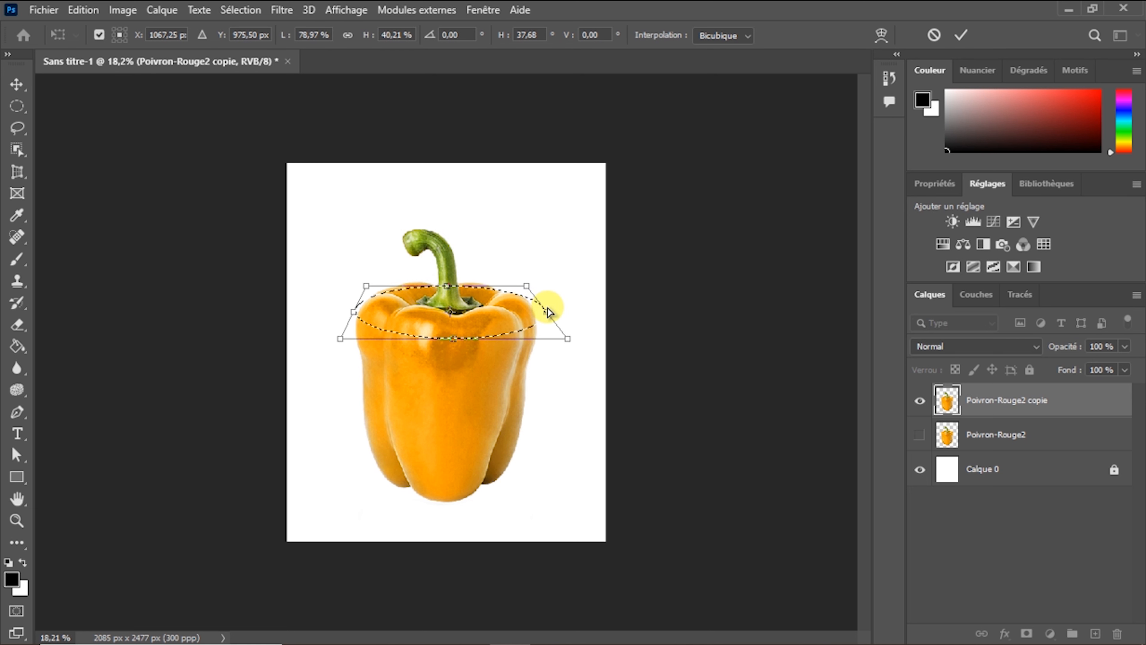
{"action": "left_click_drag", "start_coordinate": [546, 312], "coordinate": [545, 312]}
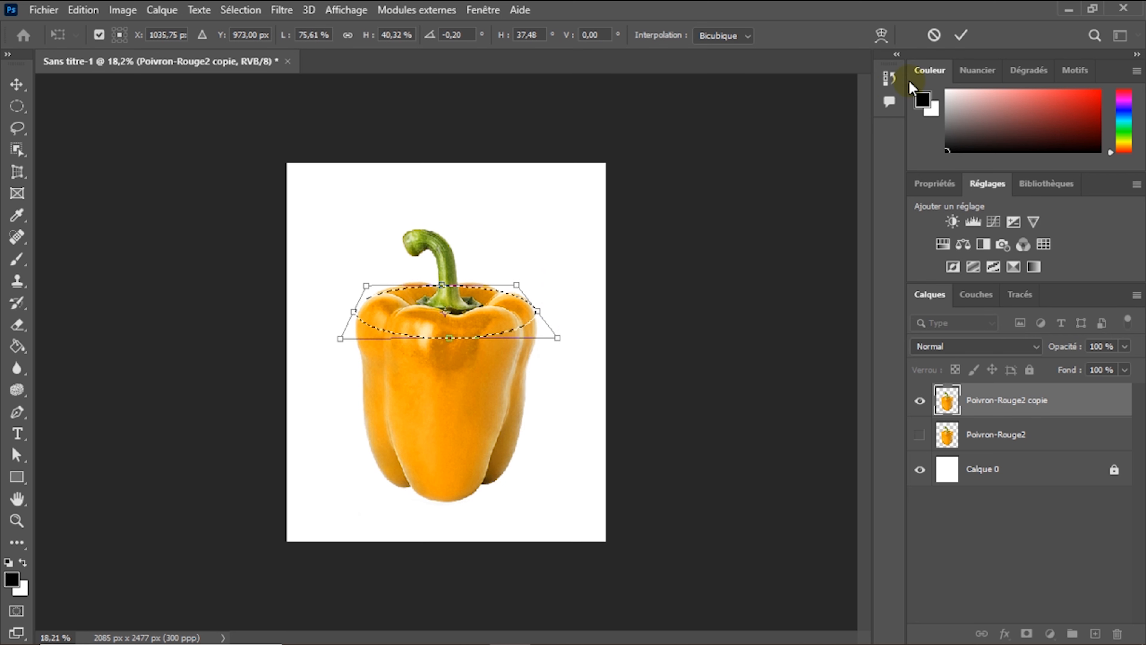
{"action": "left_click", "coordinate": [962, 34]}
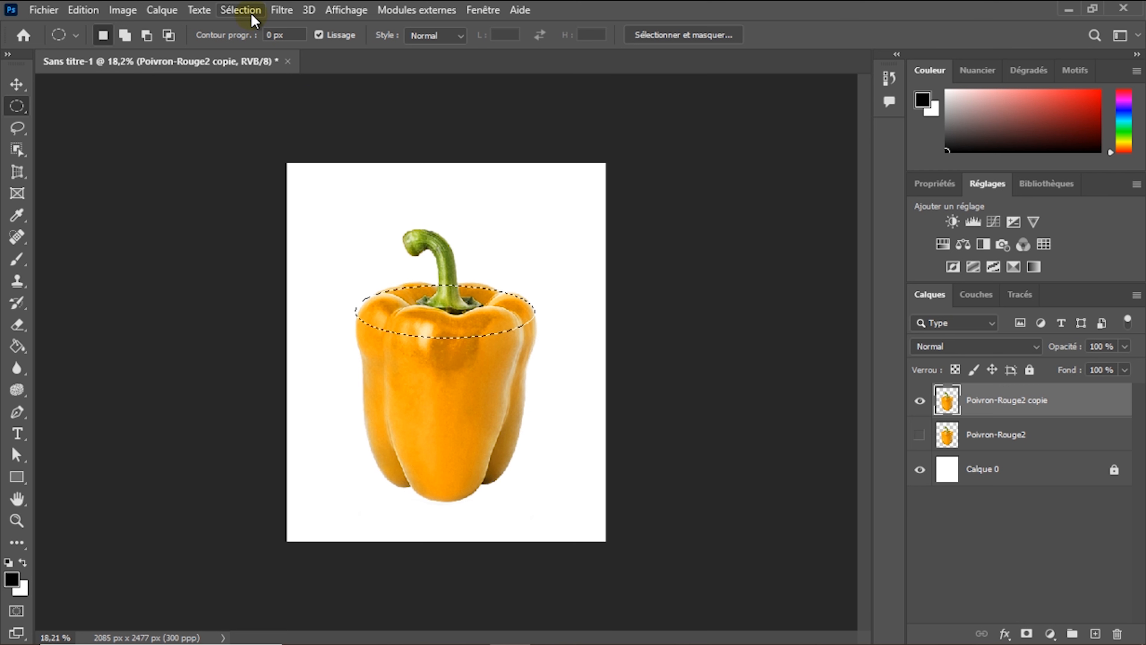
- Invert the selection and add it as a layer mask on Poivron-Rouge2 copie, cutting out the elliptical opening
{"action": "left_click", "coordinate": [241, 9]}
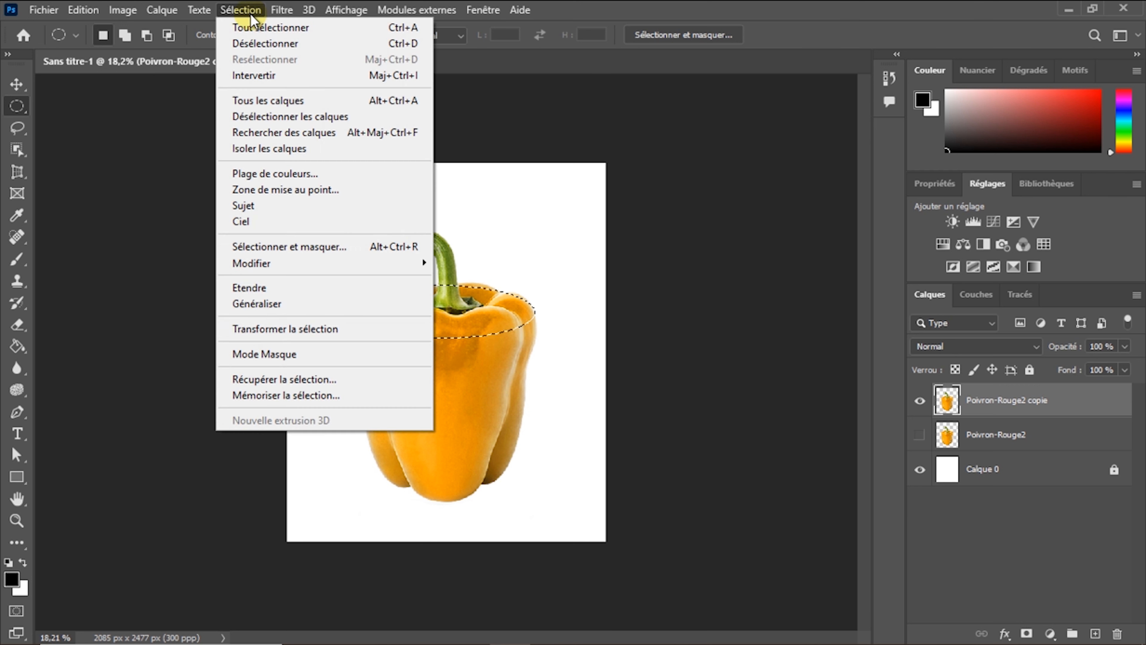
{"action": "left_click", "coordinate": [291, 77]}
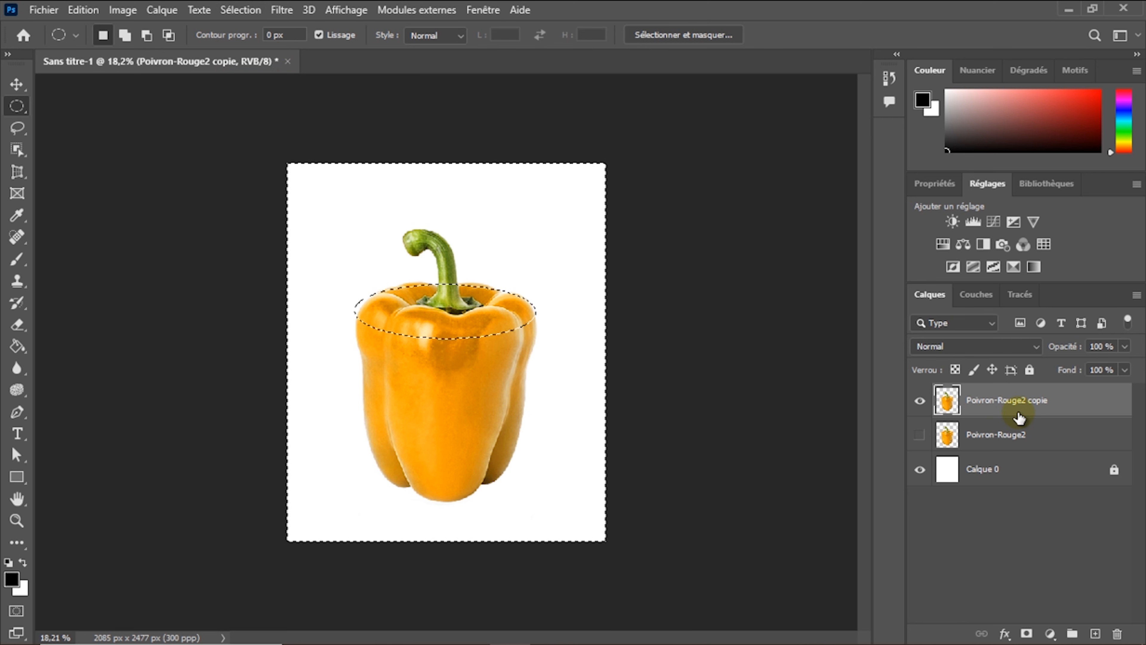
{"action": "left_click", "coordinate": [1027, 634]}
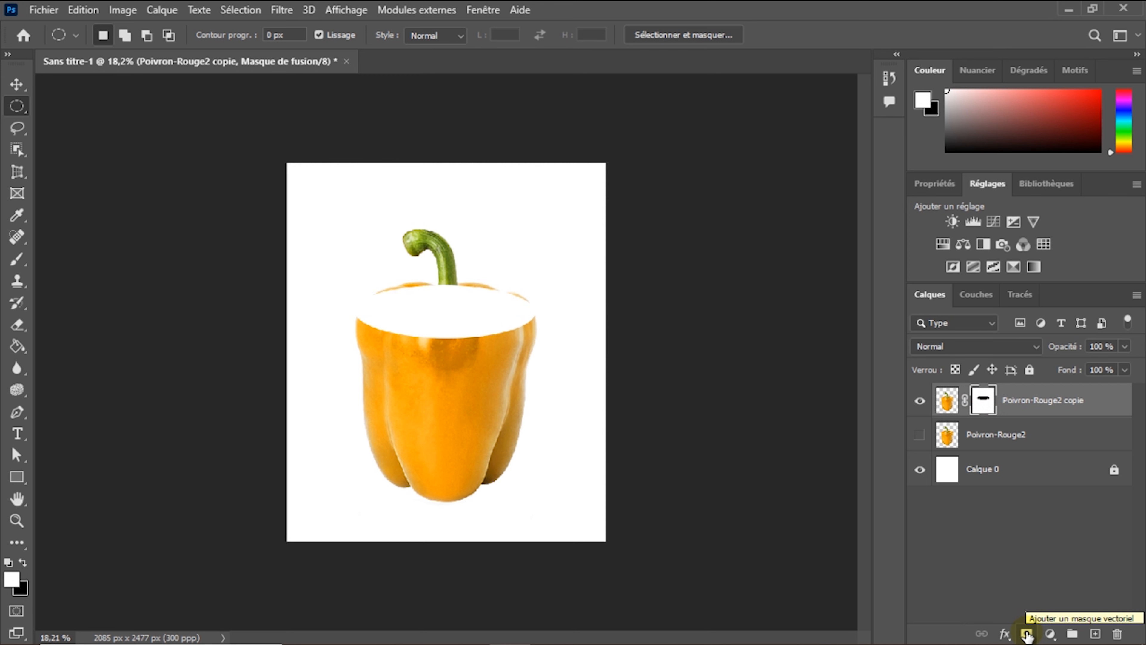
- Target the layer mask and set up a black brush with a size of 309 px and 100% hardness
{"action": "left_click", "coordinate": [983, 401]}
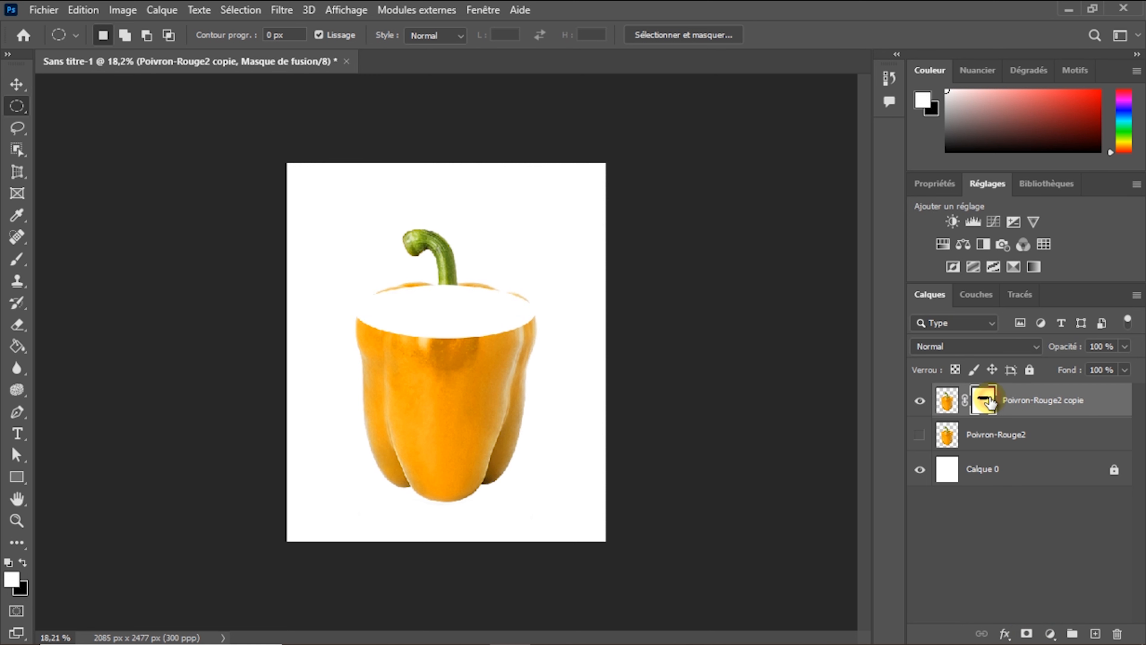
{"action": "left_click", "coordinate": [13, 264]}
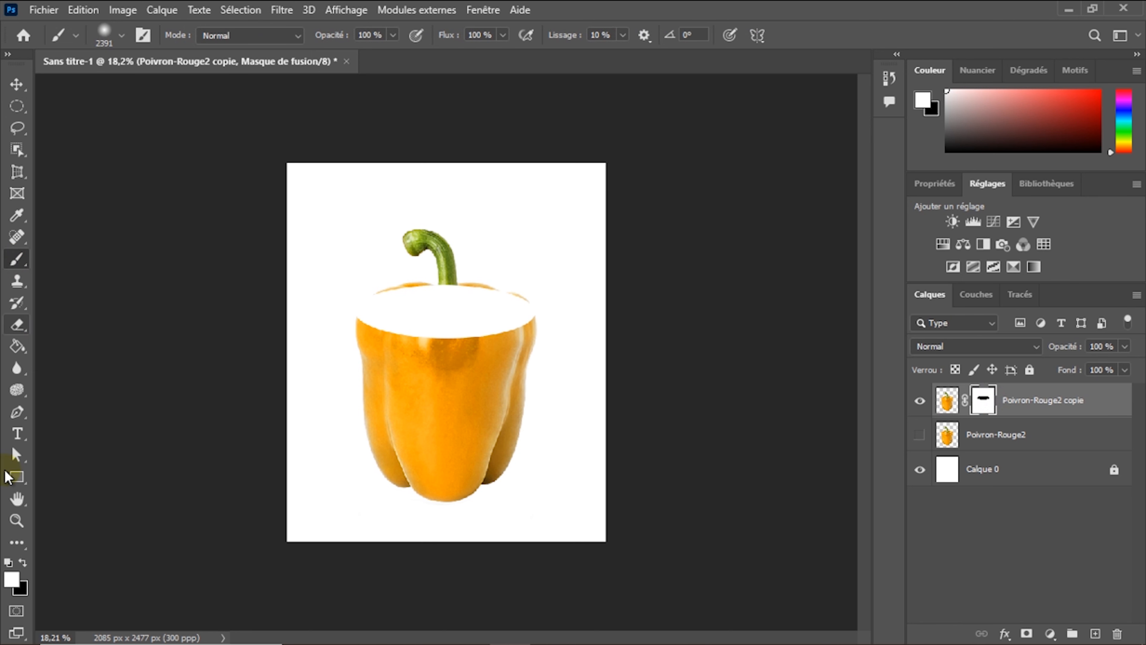
{"action": "left_click", "coordinate": [23, 561]}
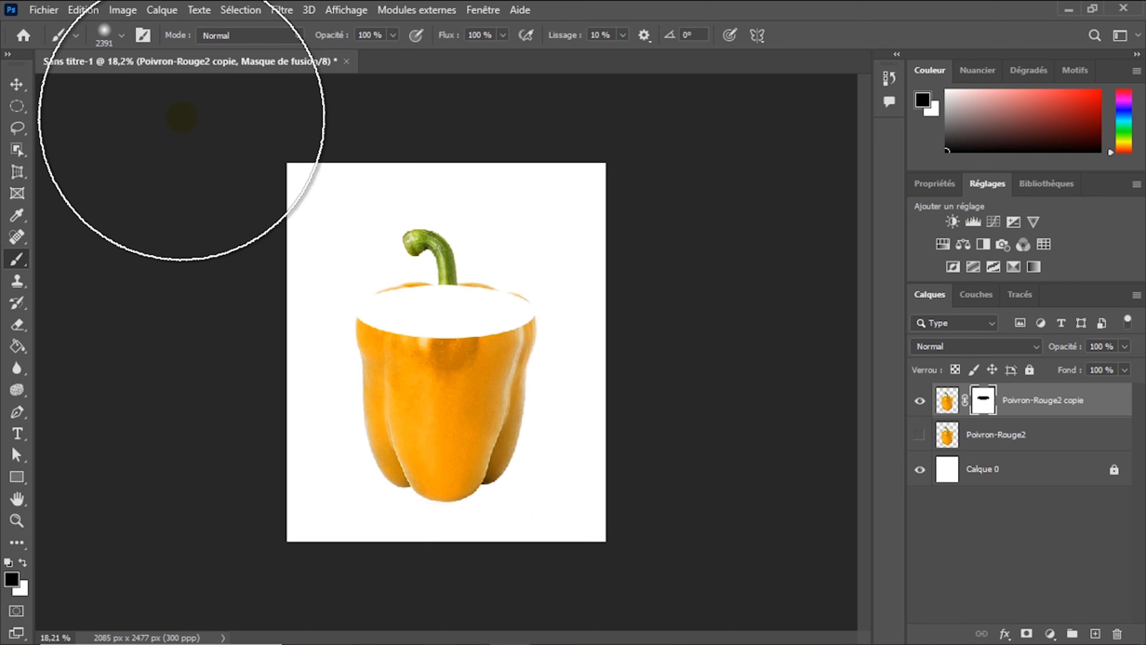
{"action": "left_click", "coordinate": [123, 35]}
{"action": "left_click_drag", "start_coordinate": [151, 93], "coordinate": [146, 90]}
{"action": "left_click", "coordinate": [178, 87]}
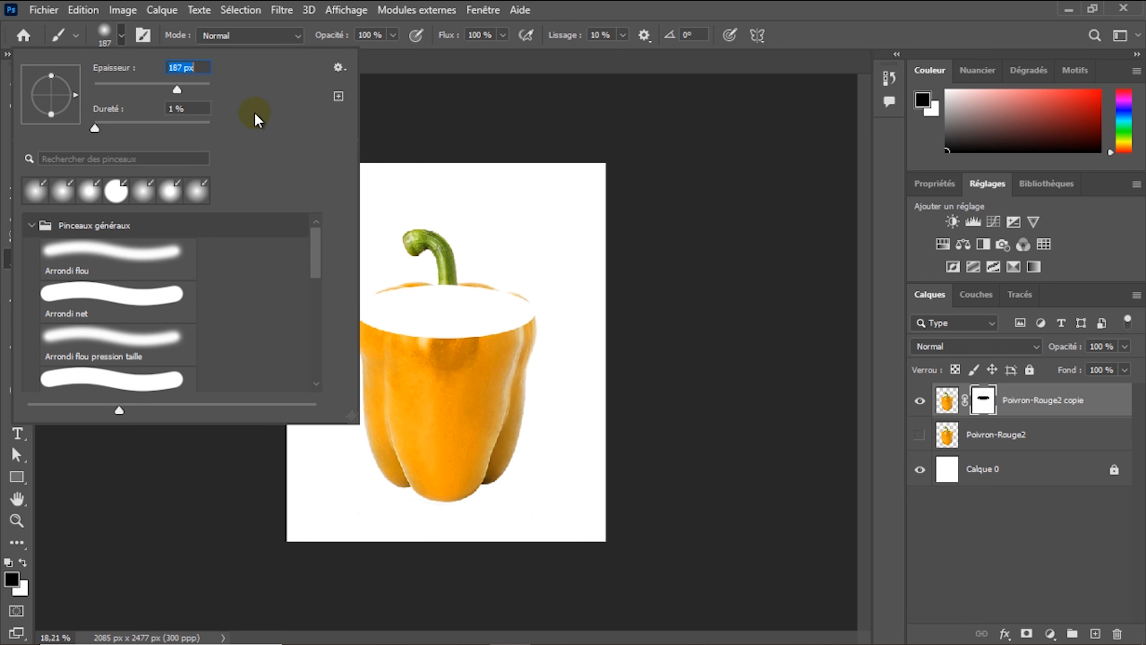
{"action": "left_click", "coordinate": [188, 87]}
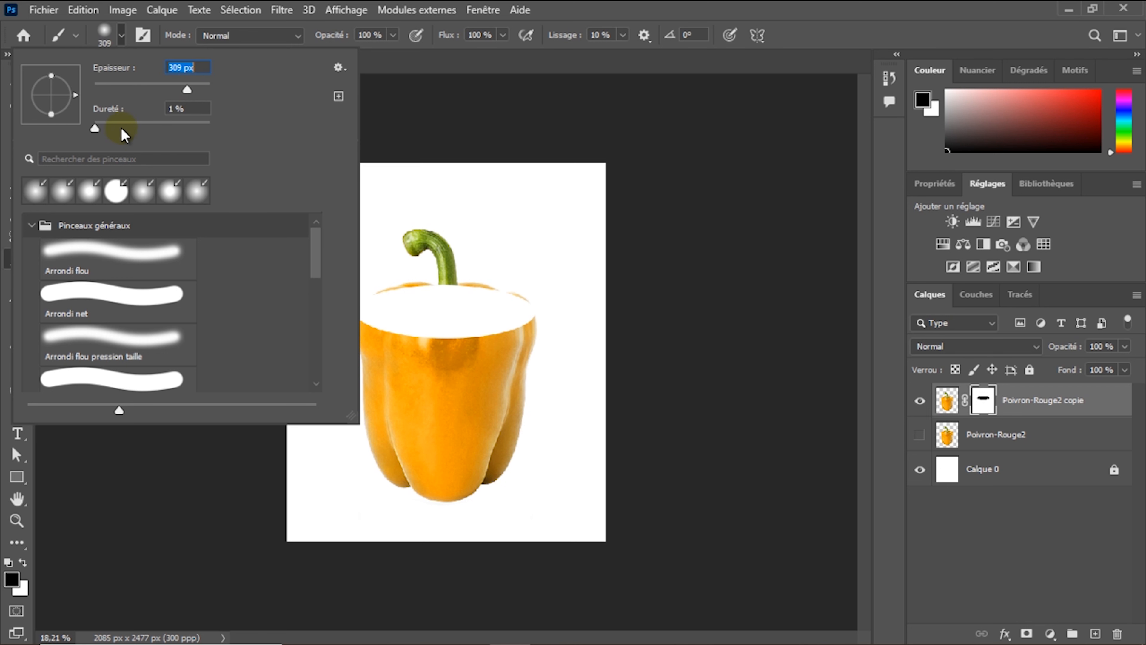
{"action": "left_click_drag", "start_coordinate": [94, 130], "coordinate": [213, 129]}
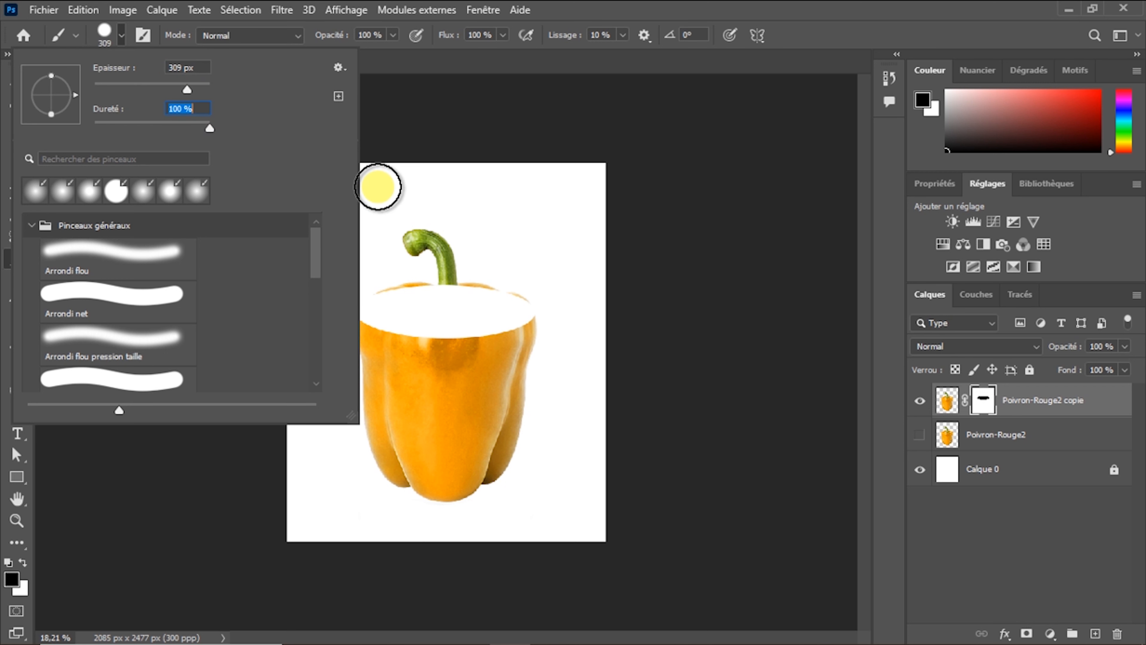
- Paint black on the layer mask over the stem and back rim to hide them, and compare by toggling the layer's visibility
{"action": "mouse_move", "coordinate": [523, 291]}
{"action": "left_mouse_down"}
{"action": "mouse_move", "coordinate": [371, 287]}
{"action": "mouse_move", "coordinate": [400, 251]}
{"action": "mouse_move", "coordinate": [473, 253]}
{"action": "mouse_move", "coordinate": [446, 246]}
{"action": "mouse_move", "coordinate": [492, 294]}
{"action": "mouse_move", "coordinate": [385, 267]}
{"action": "mouse_move", "coordinate": [443, 288]}
{"action": "mouse_move", "coordinate": [417, 268]}
{"action": "mouse_move", "coordinate": [445, 271]}
{"action": "left_mouse_up"}
{"action": "left_click", "coordinate": [16, 84]}
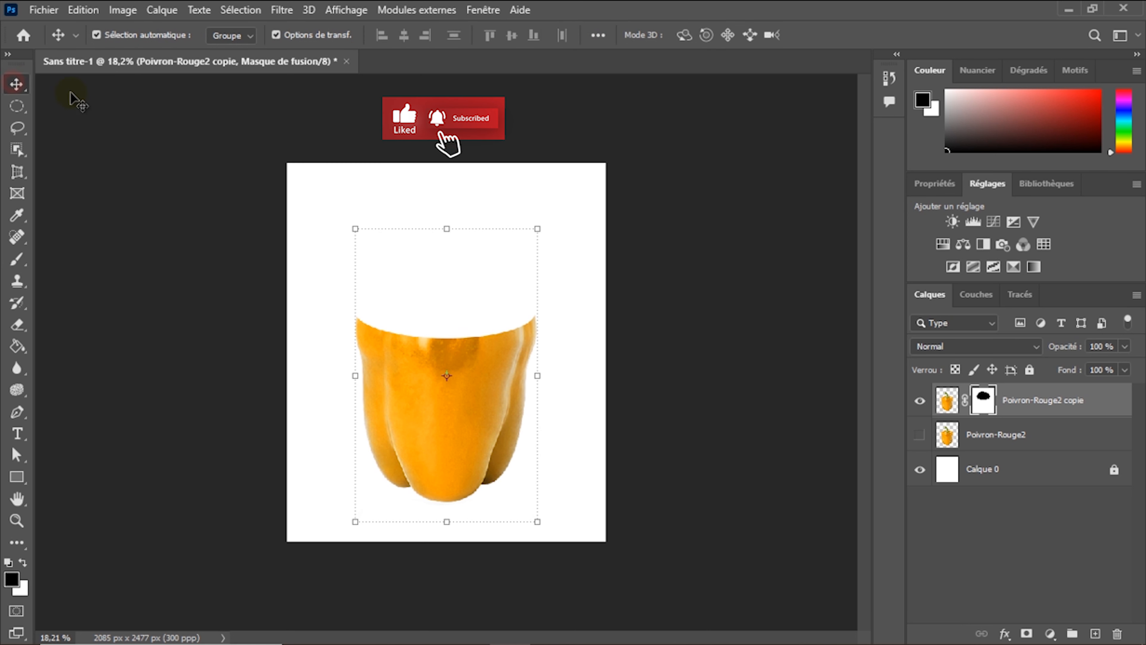
{"action": "left_click", "coordinate": [920, 401]}
{"action": "left_click", "coordinate": [920, 402]}
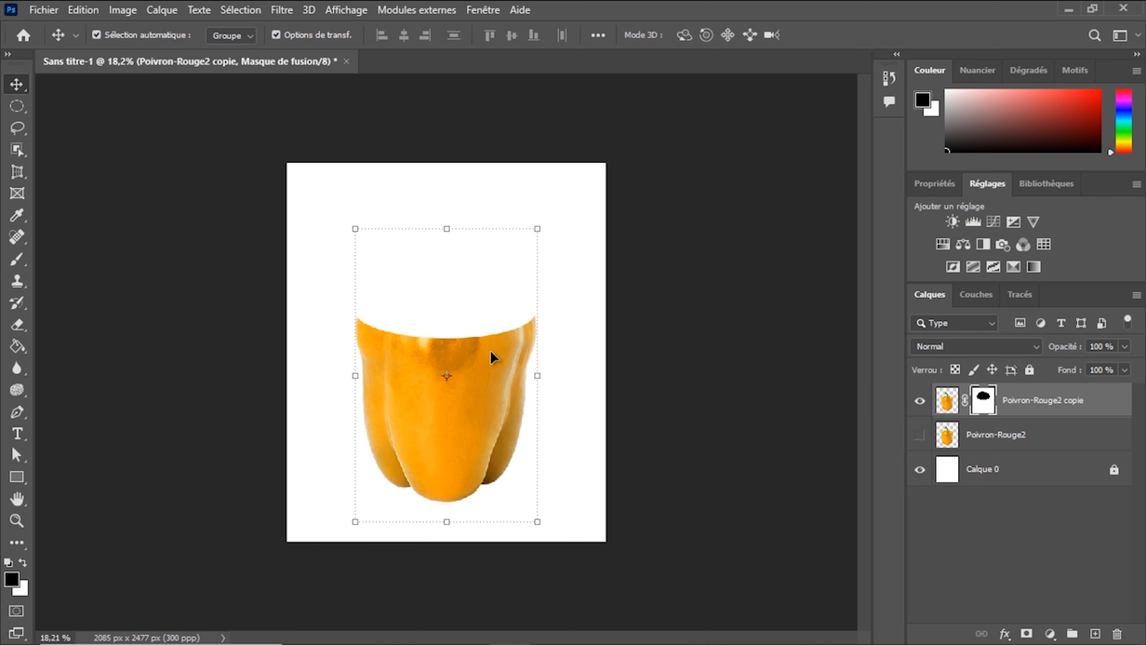
- Place Lemon-PNG-HD as a linked image, confirm it, and move it up so the cut slice sits above the pepper
{"action": "left_click", "coordinate": [48, 10]}
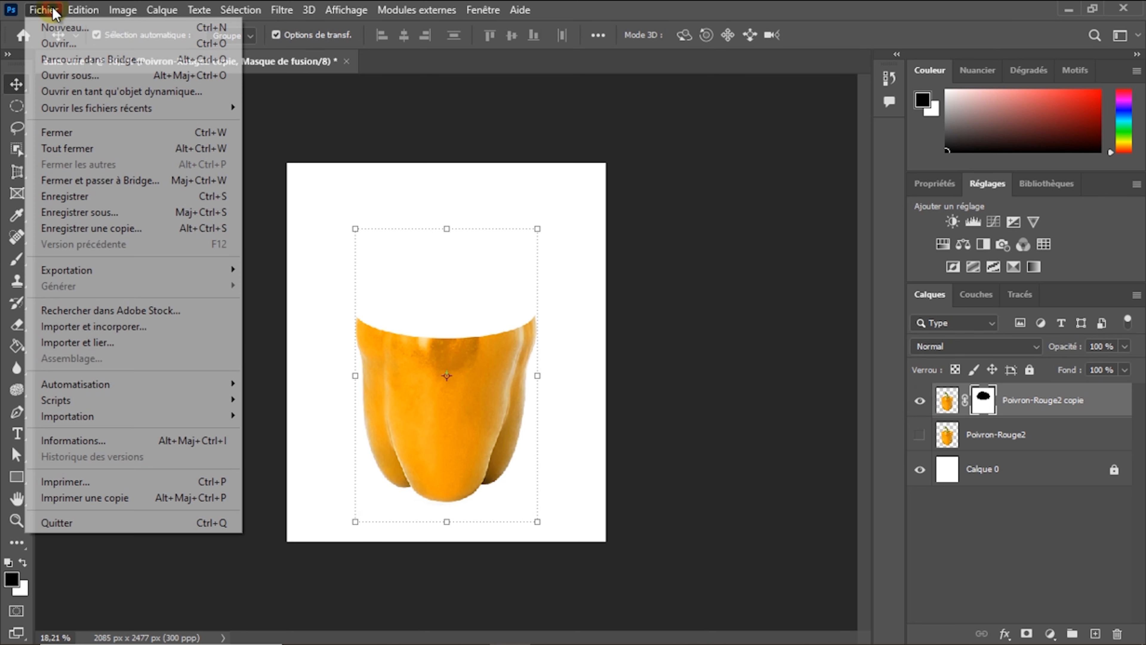
{"action": "left_click", "coordinate": [86, 345]}
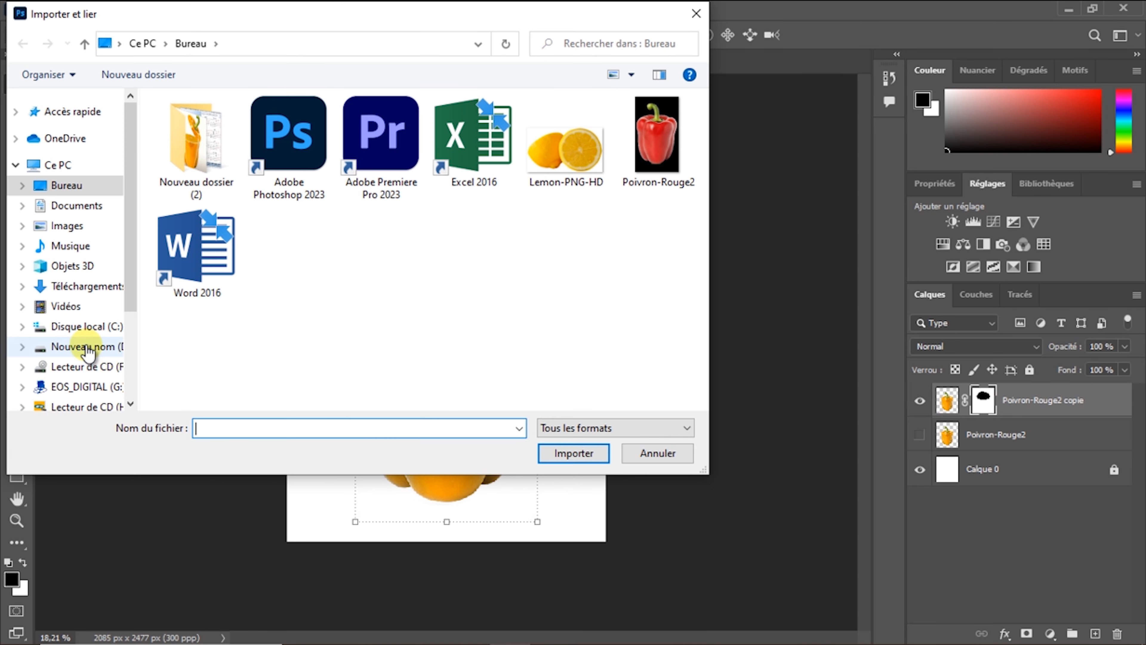
{"action": "double_click", "coordinate": [579, 159]}
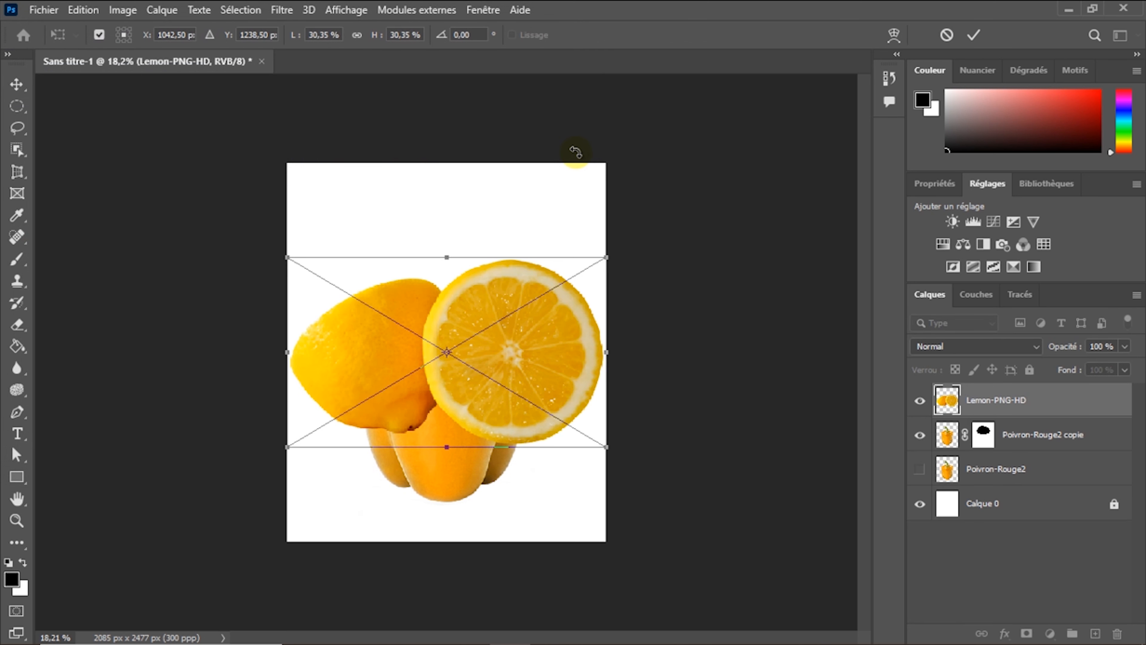
{"action": "left_click", "coordinate": [974, 34]}
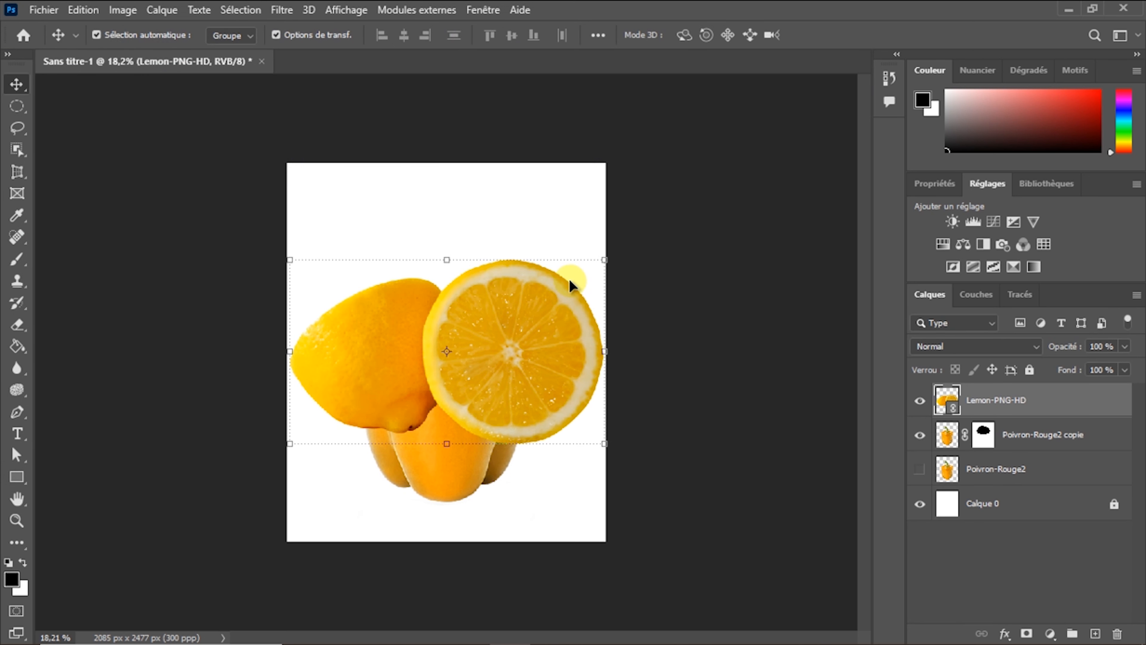
{"action": "left_click_drag", "start_coordinate": [544, 296], "coordinate": [510, 235]}
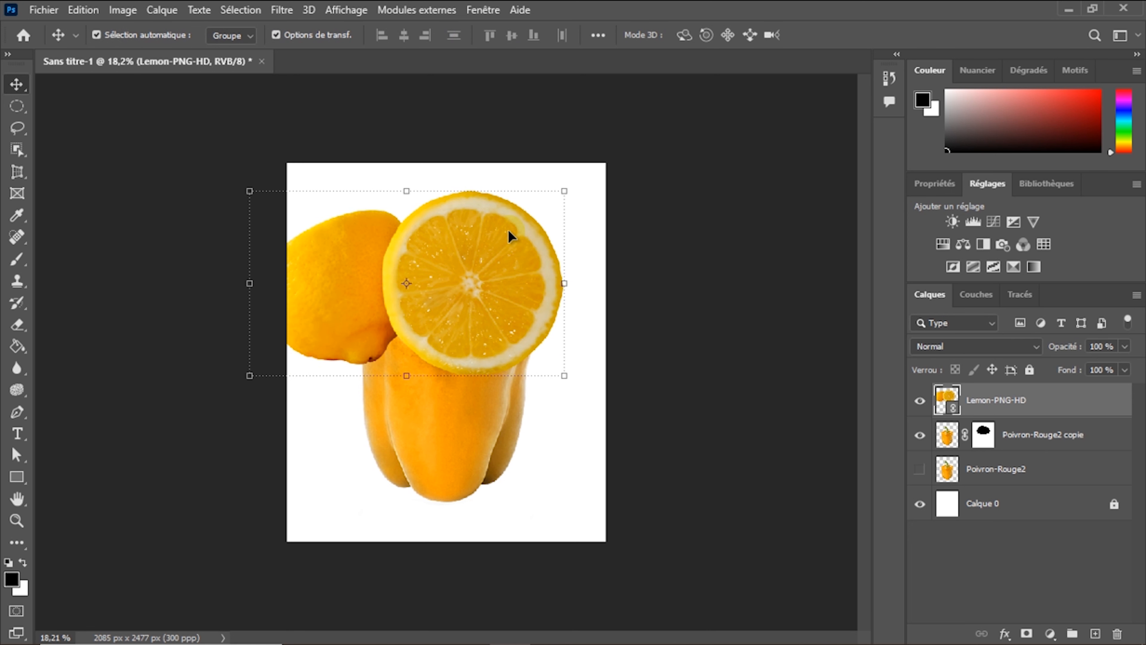
- Draw an elliptical selection over the cut lemon slice and transform it to about 122.7% width, reaching the slice's left edge
{"action": "left_click", "coordinate": [22, 110]}
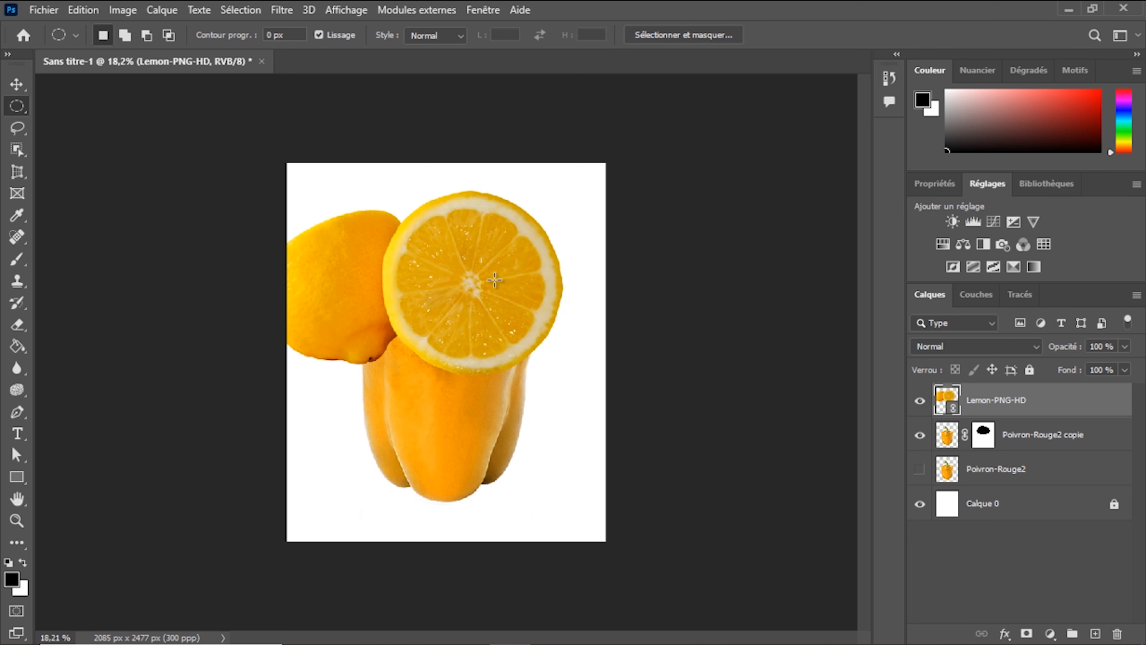
{"action": "left_click_drag", "start_coordinate": [417, 216], "coordinate": [552, 359]}
{"action": "right_click", "coordinate": [505, 279]}
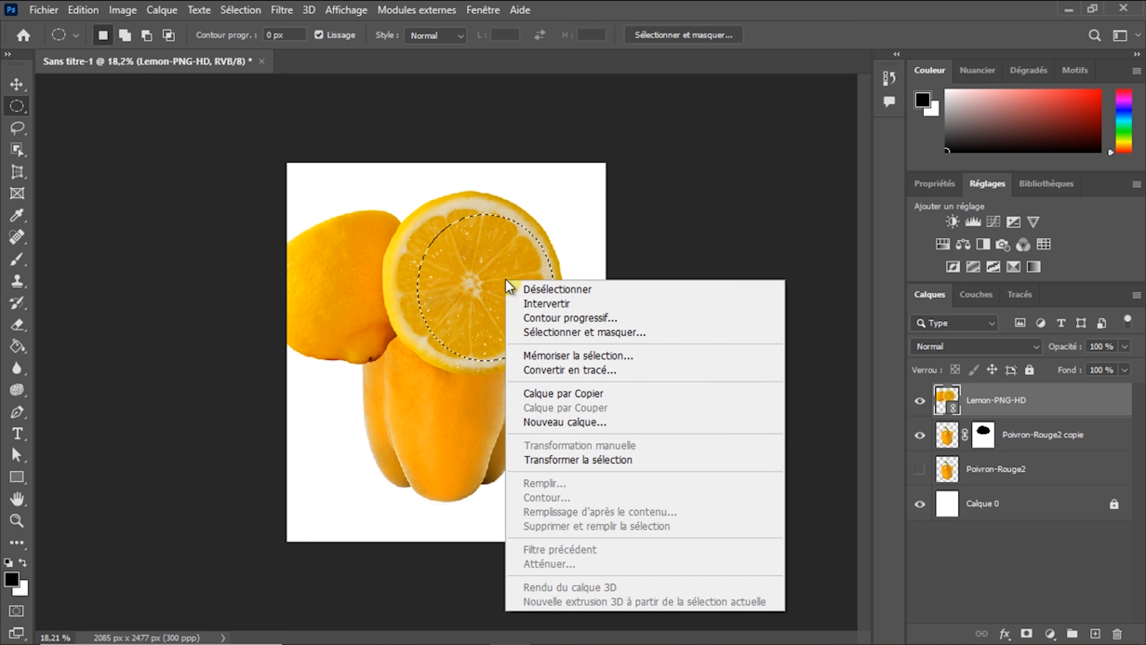
{"action": "left_click", "coordinate": [582, 459]}
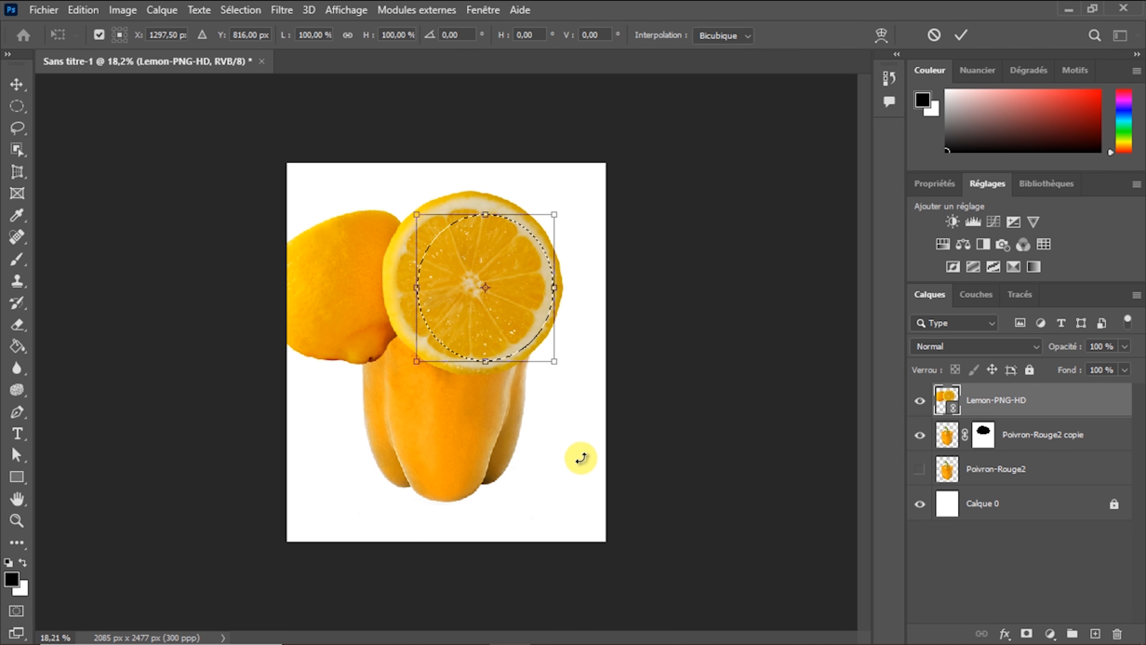
{"action": "left_click_drag", "start_coordinate": [416, 286], "coordinate": [398, 283]}
{"action": "left_click", "coordinate": [348, 34]}
{"action": "left_click", "coordinate": [348, 34]}
{"action": "left_click_drag", "start_coordinate": [397, 288], "coordinate": [385, 286]}
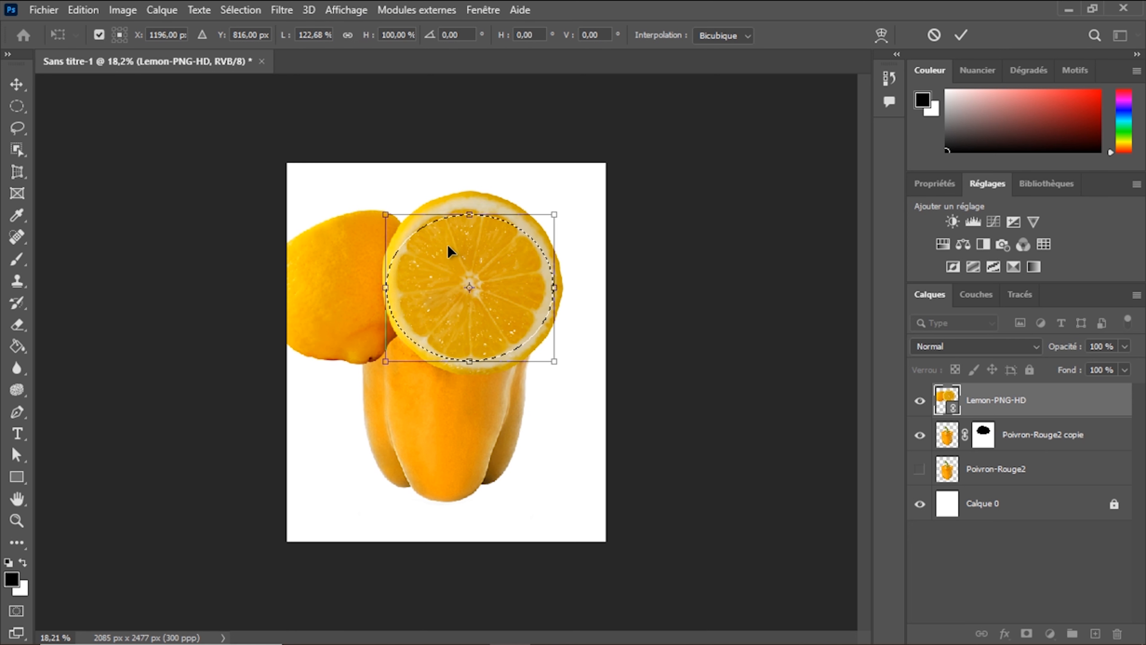
- Stretch the selection to about 113.7% height to fit inside the slice's rind, and apply the transformation
{"action": "left_click_drag", "start_coordinate": [469, 214], "coordinate": [471, 200]}
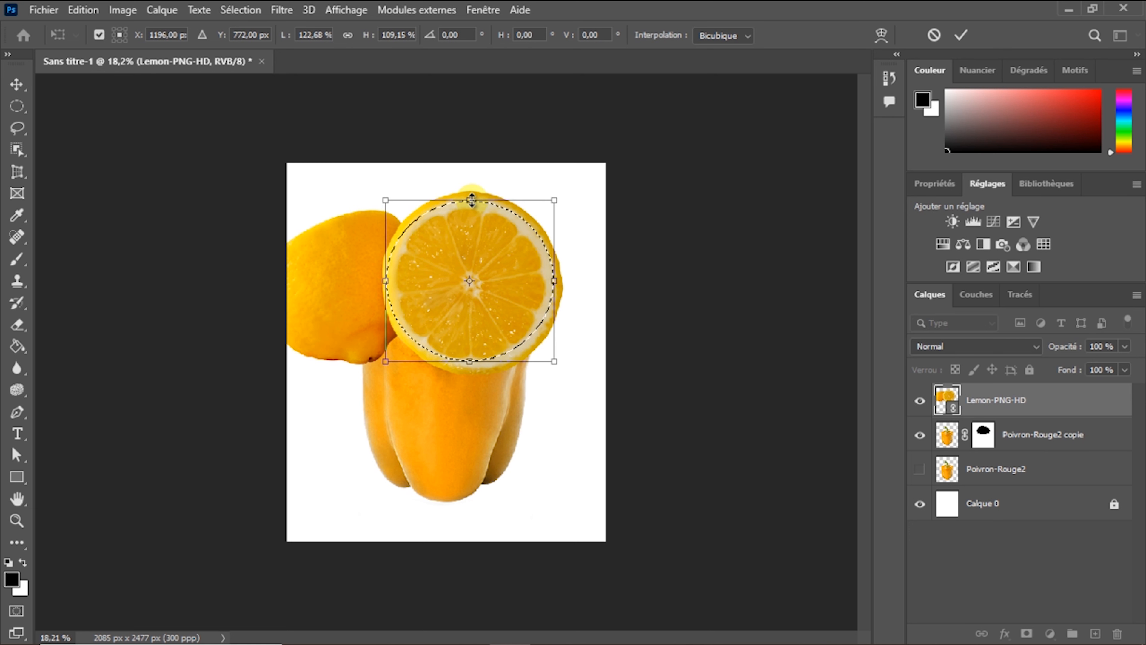
{"action": "left_click_drag", "start_coordinate": [472, 361], "coordinate": [471, 375]}
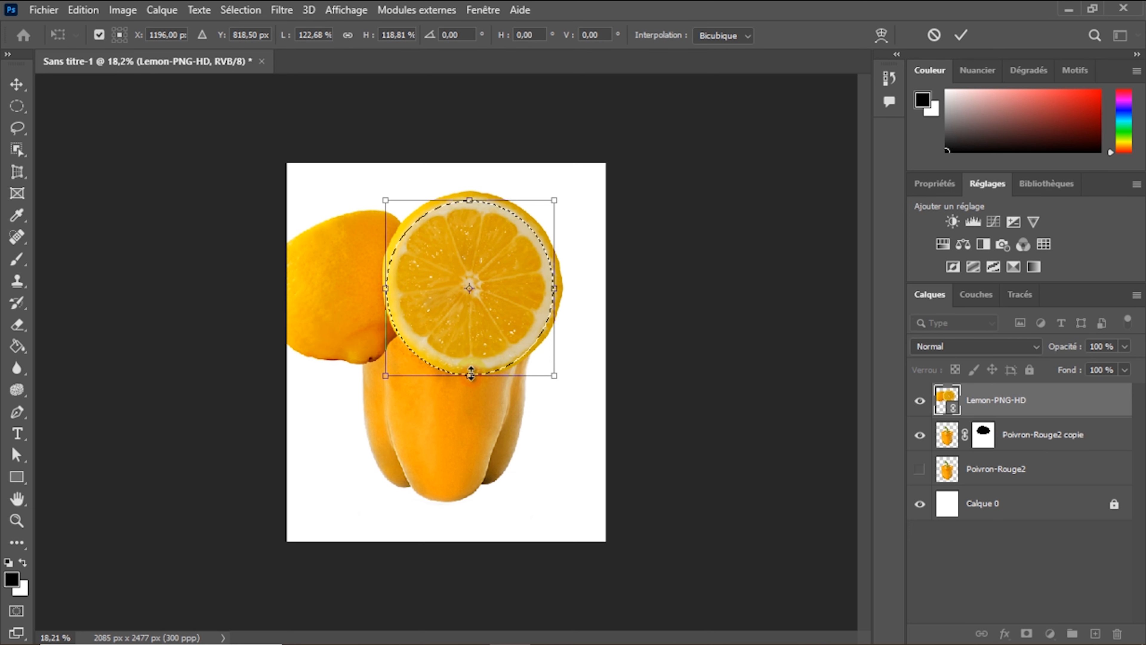
{"action": "left_click_drag", "start_coordinate": [471, 370], "coordinate": [472, 368]}
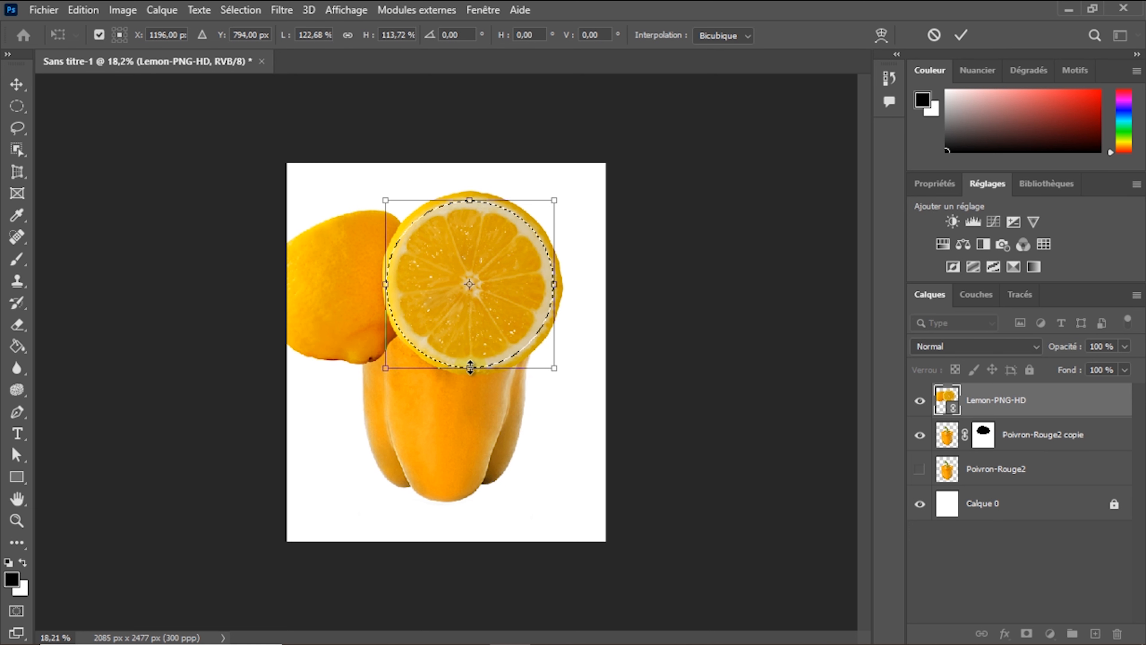
{"action": "left_click", "coordinate": [961, 35]}
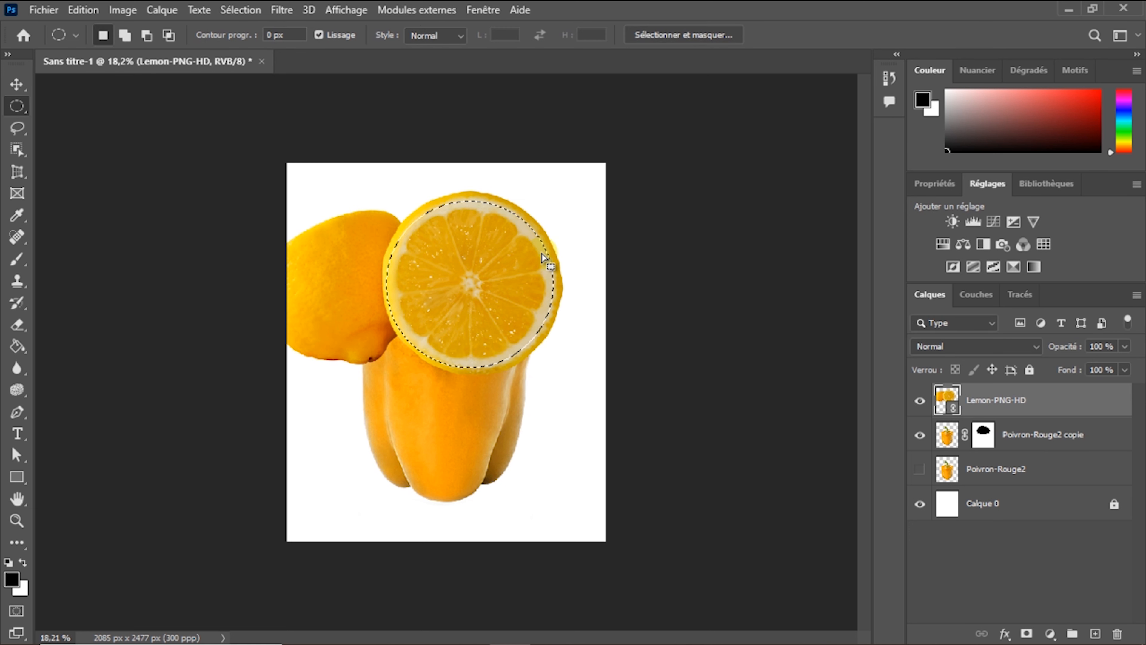
- Copy the selected lemon slice to a new layer and delete the Lemon-PNG-HD layer
{"action": "right_click", "coordinate": [507, 254]}
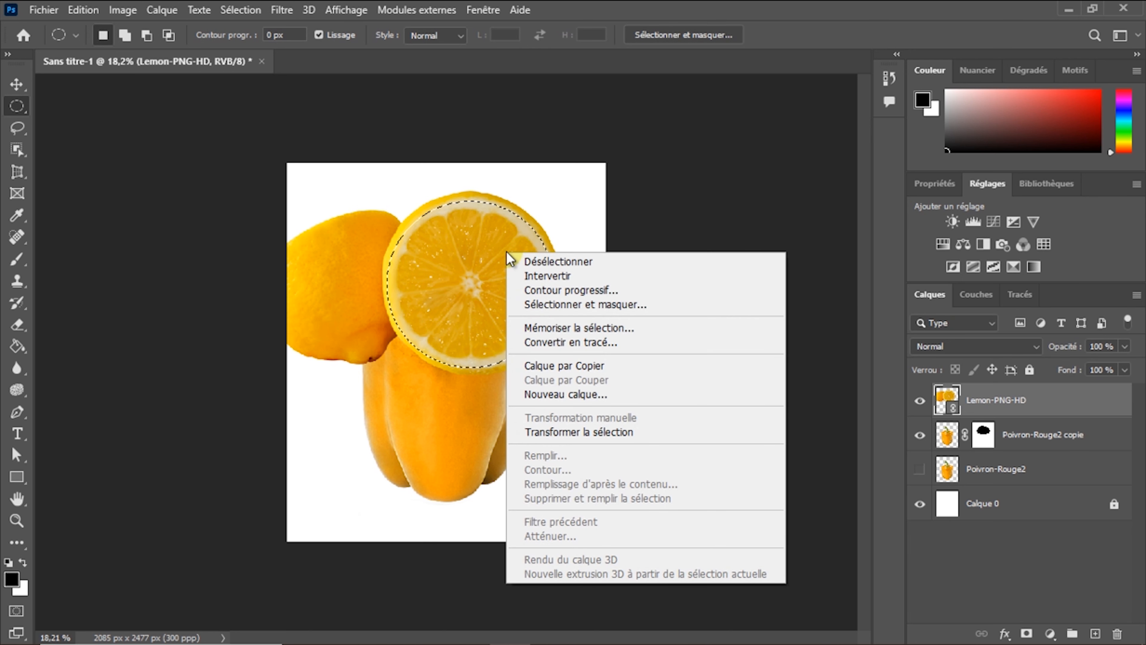
{"action": "left_click", "coordinate": [560, 366]}
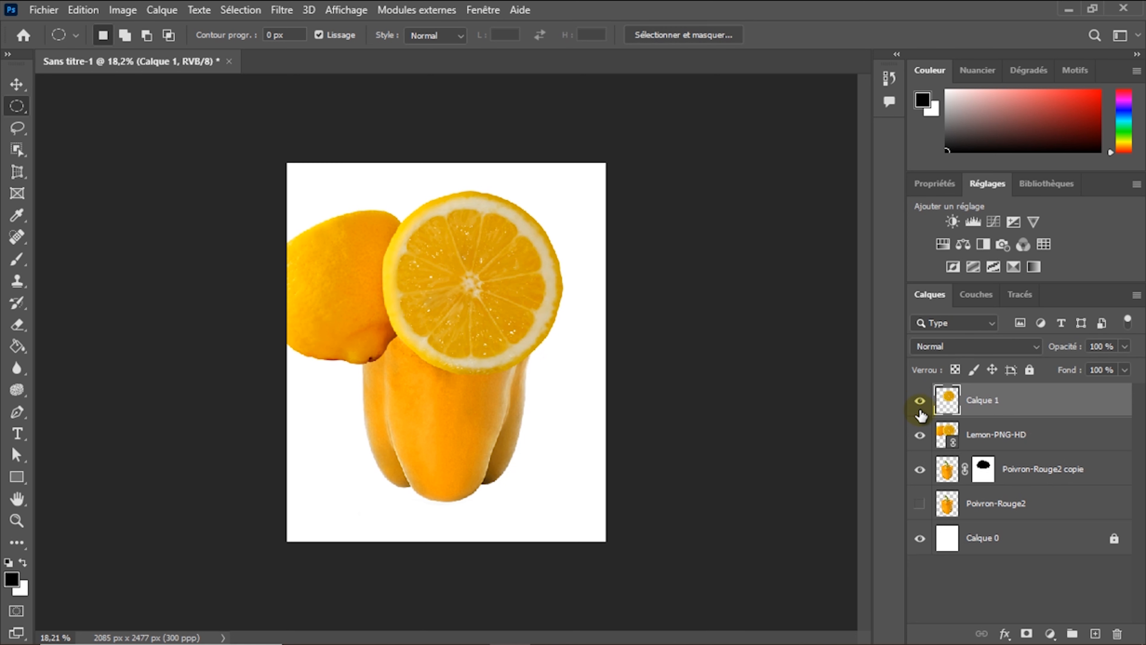
{"action": "left_click", "coordinate": [920, 435]}
{"action": "left_click_drag", "start_coordinate": [1045, 442], "coordinate": [1118, 635]}
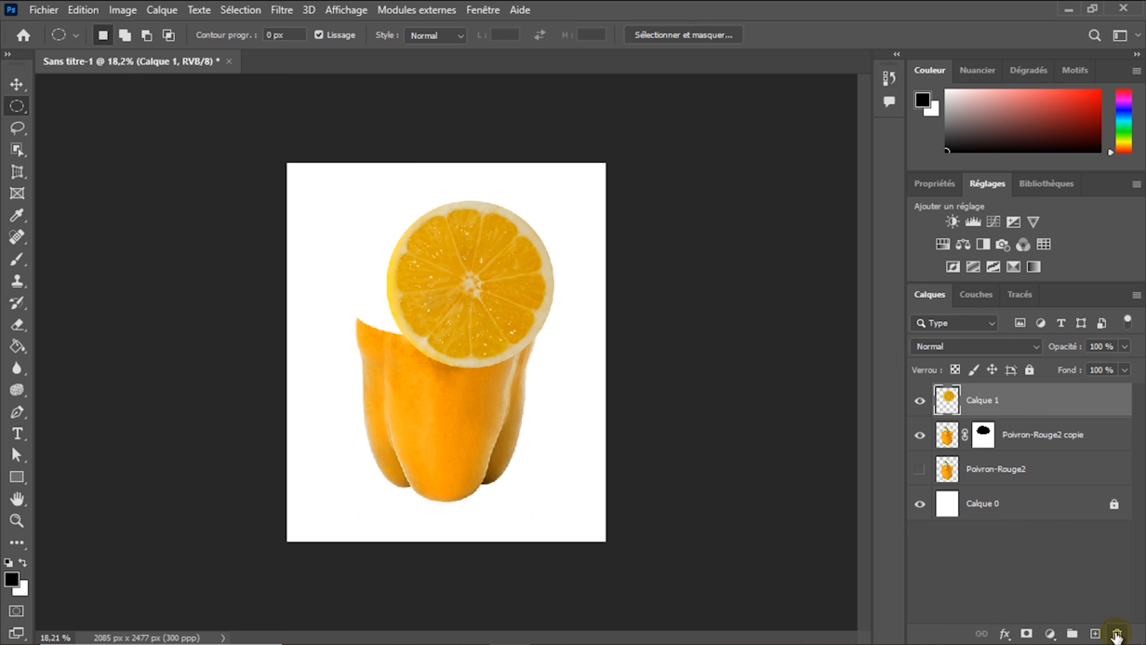
- Convert Calque 1 to a smart object and move the slice so it aligns with the pepper's left edge
{"action": "right_click", "coordinate": [1045, 401]}
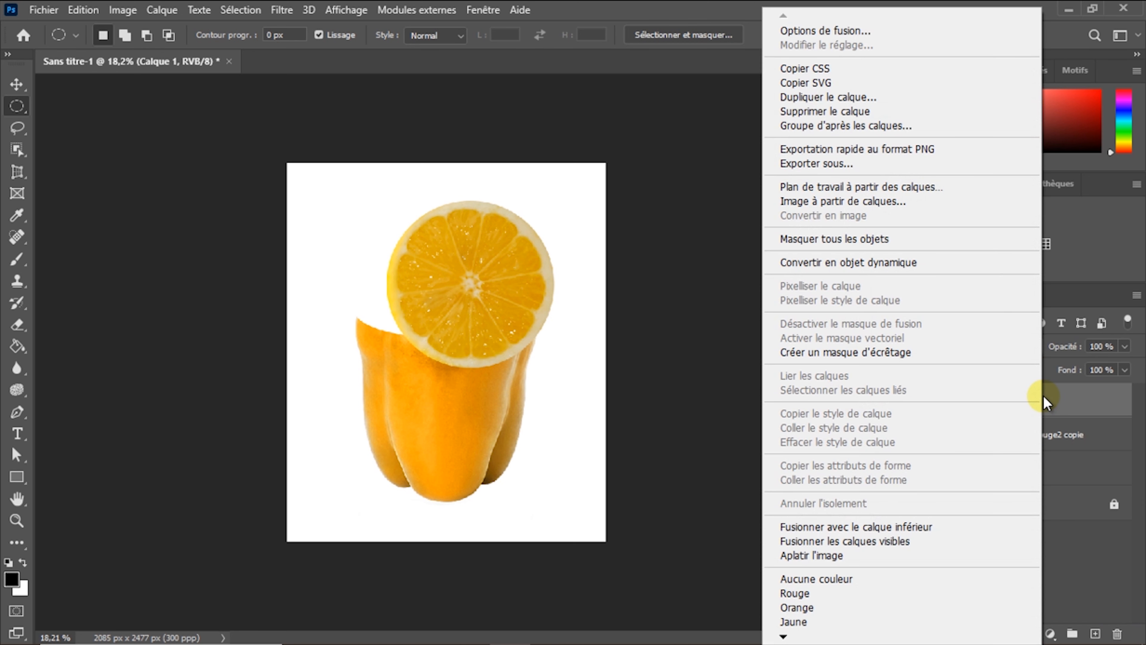
{"action": "left_click", "coordinate": [890, 265]}
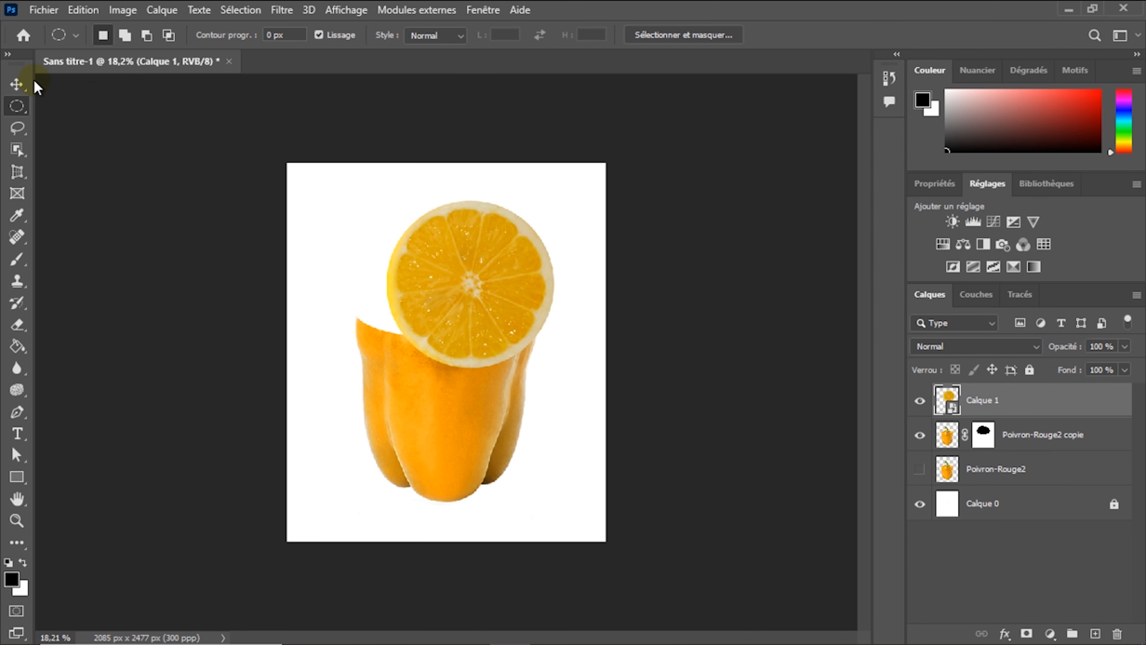
{"action": "left_click", "coordinate": [18, 83]}
{"action": "left_click_drag", "start_coordinate": [469, 235], "coordinate": [439, 233]}
- Distort the lemon slice into a flat ellipse in perspective over the pepper's opening, and apply the transformation
{"action": "left_click", "coordinate": [83, 9]}
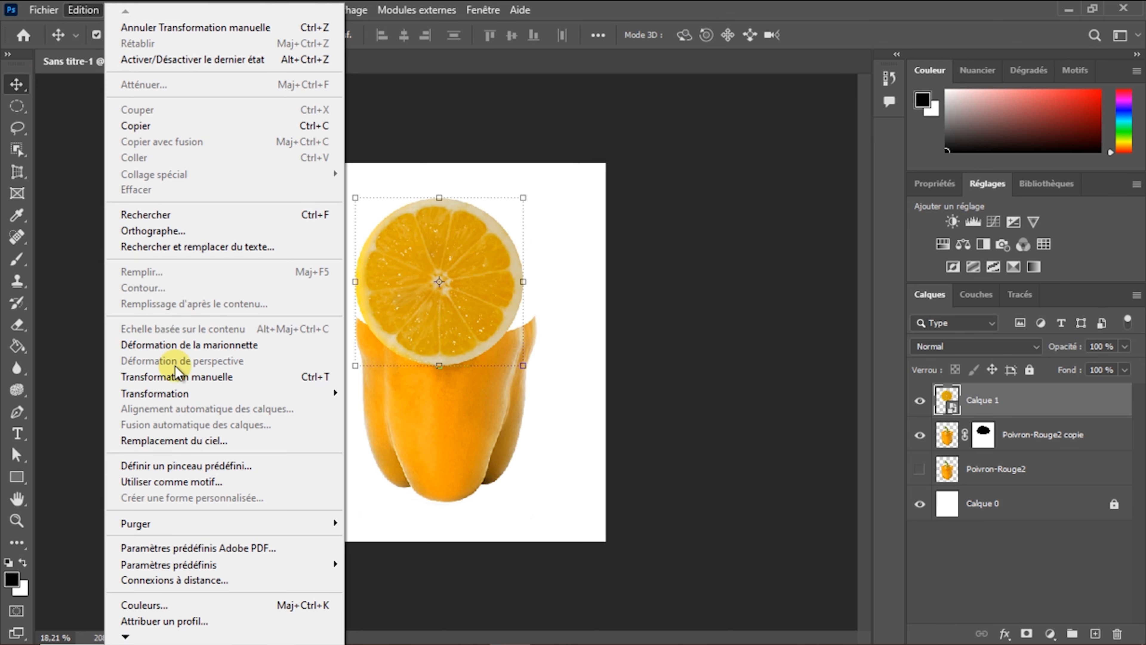
{"action": "mouse_move", "coordinate": [173, 392]}
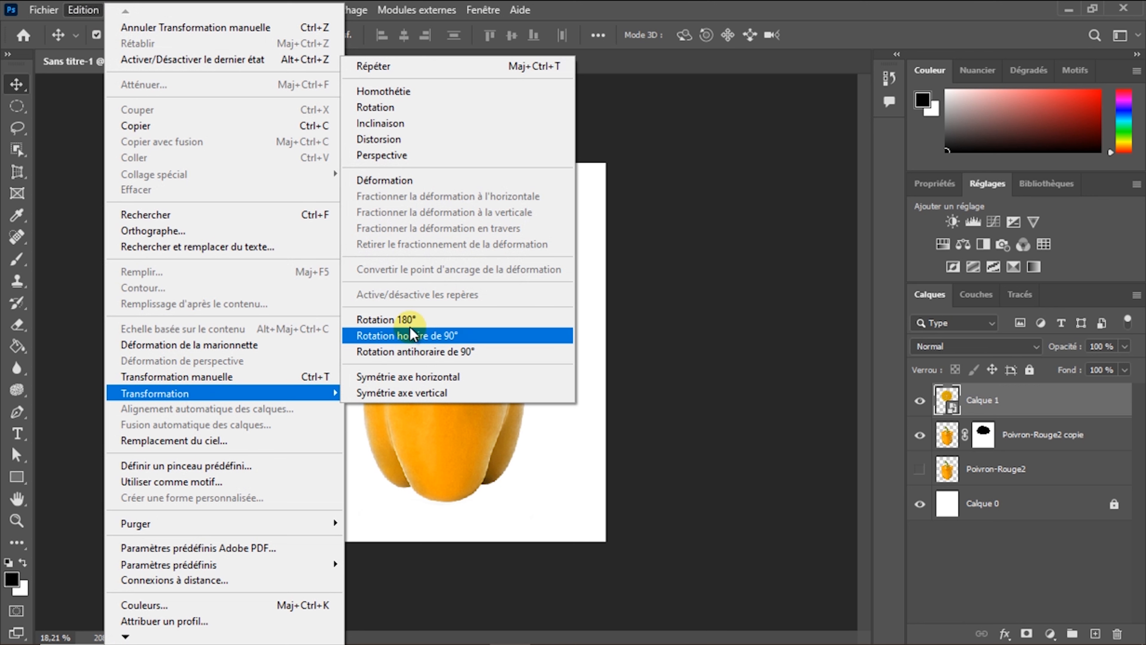
{"action": "left_click", "coordinate": [420, 142]}
{"action": "left_click_drag", "start_coordinate": [356, 200], "coordinate": [389, 204]}
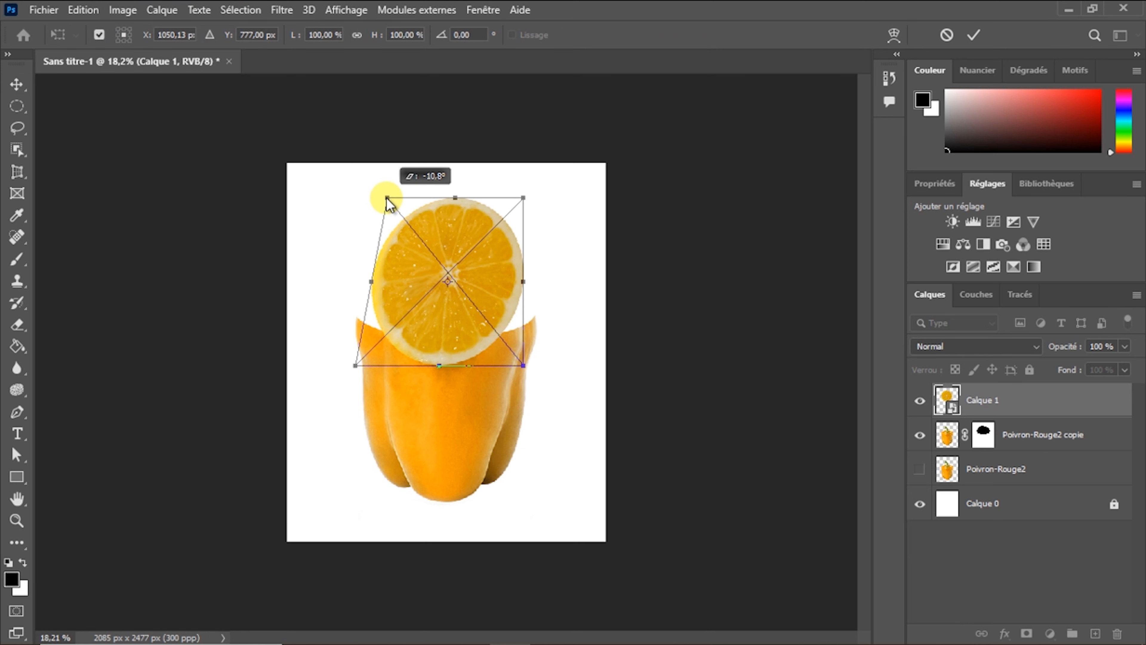
{"action": "left_click_drag", "start_coordinate": [524, 198], "coordinate": [468, 324]}
{"action": "left_click", "coordinate": [973, 35]}
- Convert Calque 1 to a smart object again and scale it proportionally to about 130.8% to span the pepper's width
{"action": "scroll", "coordinate": [452, 312], "scroll_direction": "up", "scroll_amount": 3}
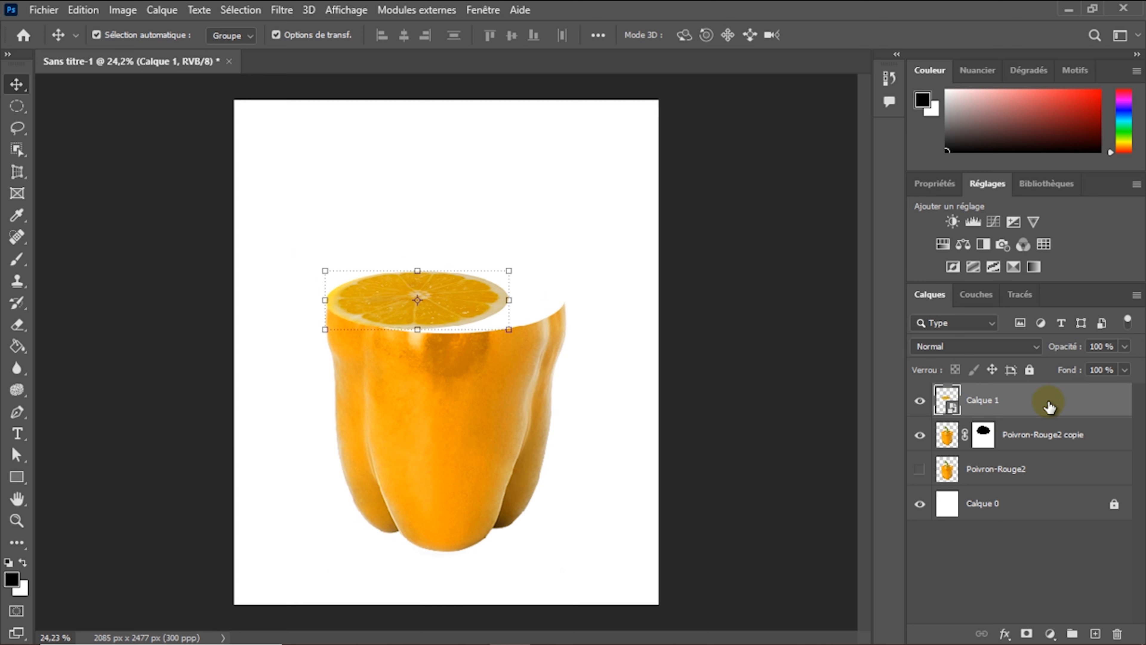
{"action": "right_click", "coordinate": [1069, 401]}
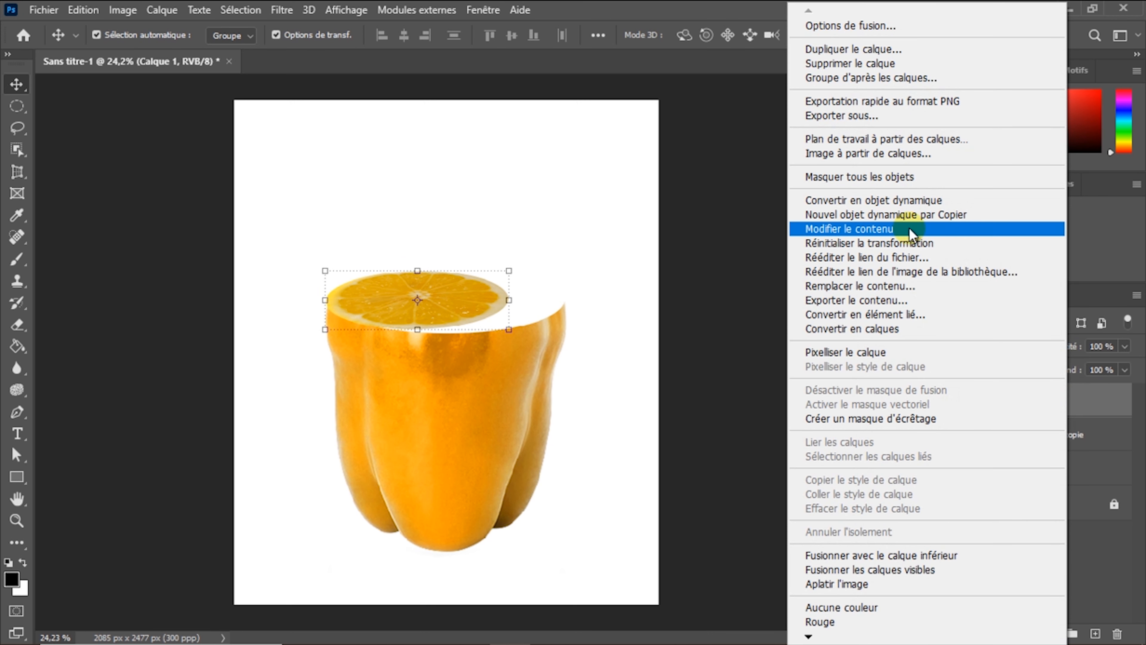
{"action": "left_click", "coordinate": [891, 202]}
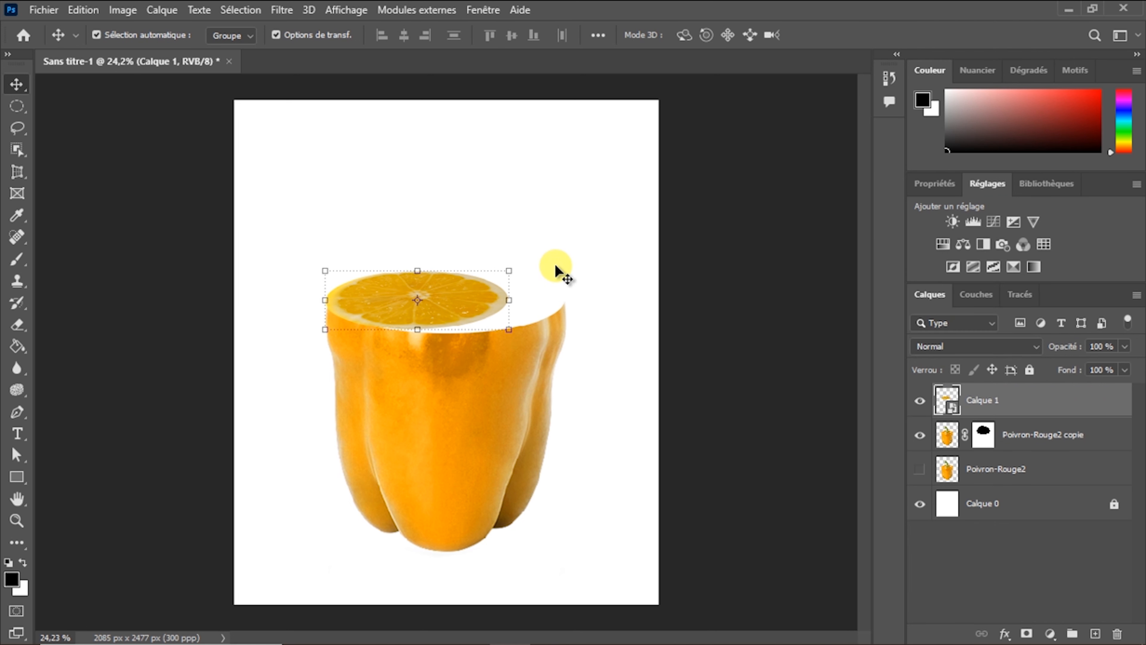
{"action": "key", "text": "ctrl+t"}
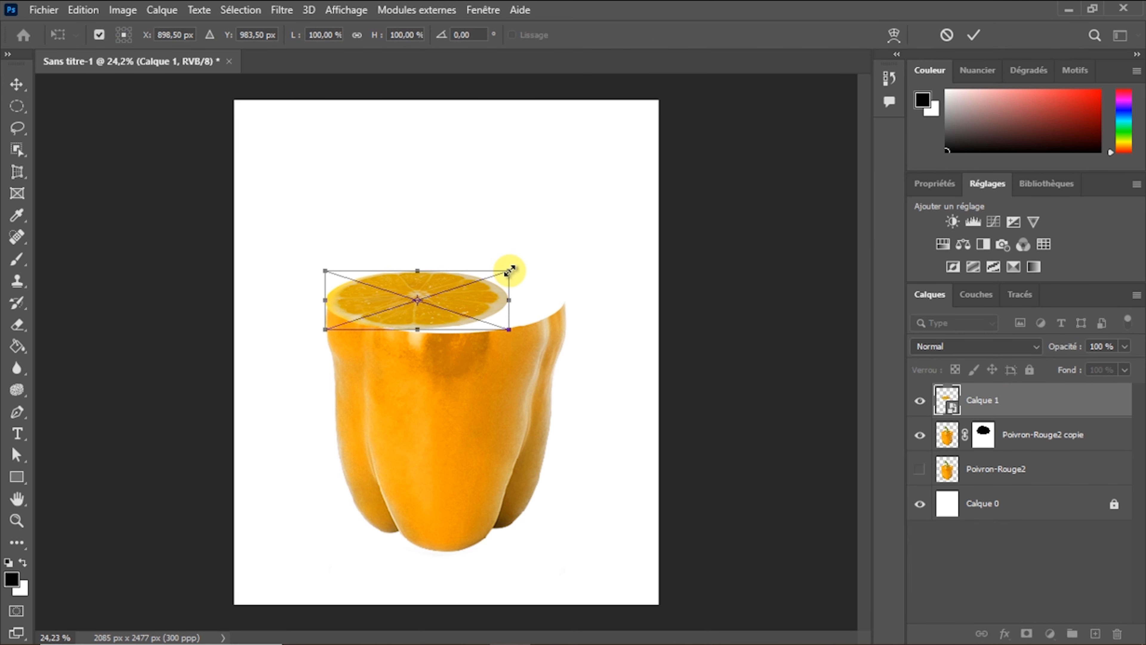
{"action": "left_click", "coordinate": [356, 35]}
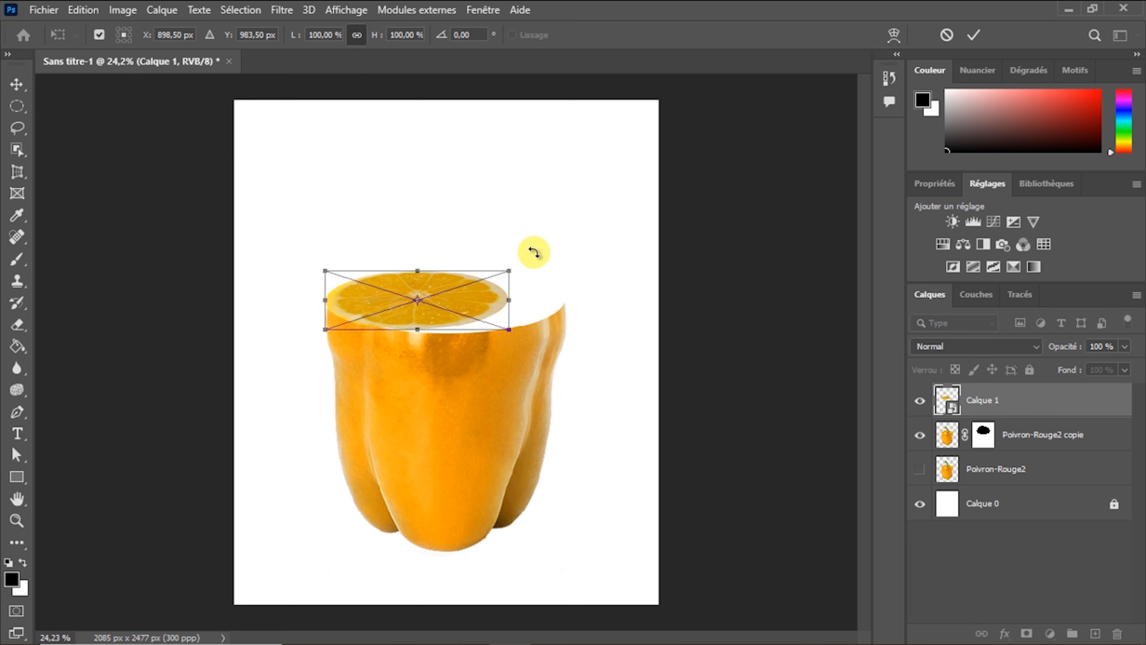
{"action": "left_click_drag", "start_coordinate": [509, 271], "coordinate": [565, 252]}
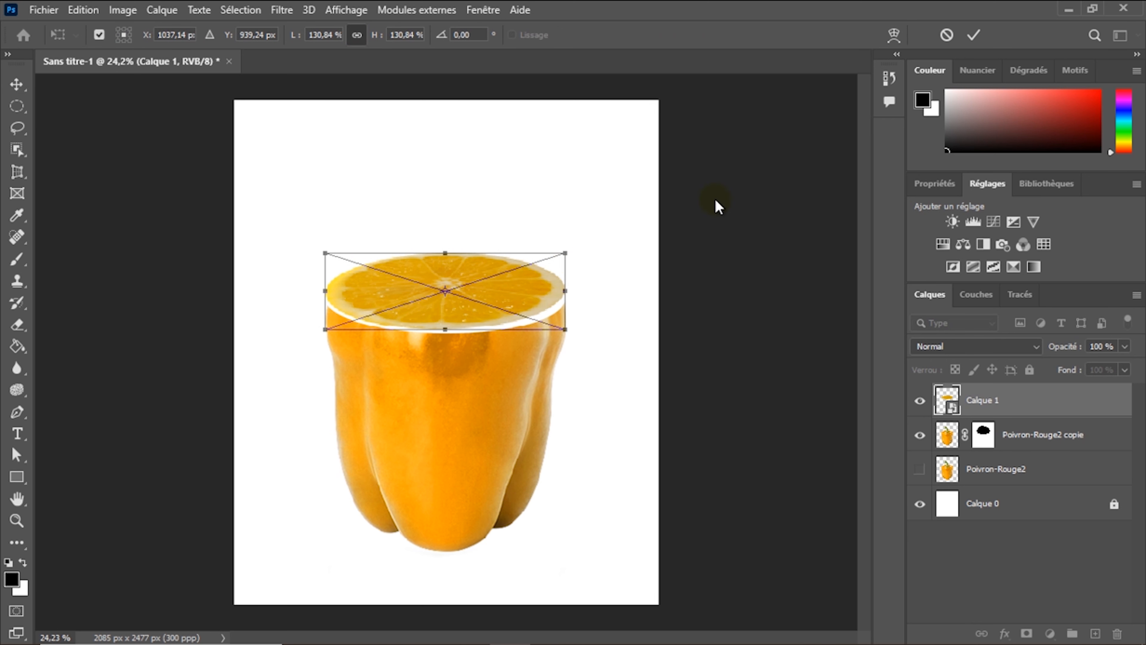
{"action": "left_click", "coordinate": [974, 34]}
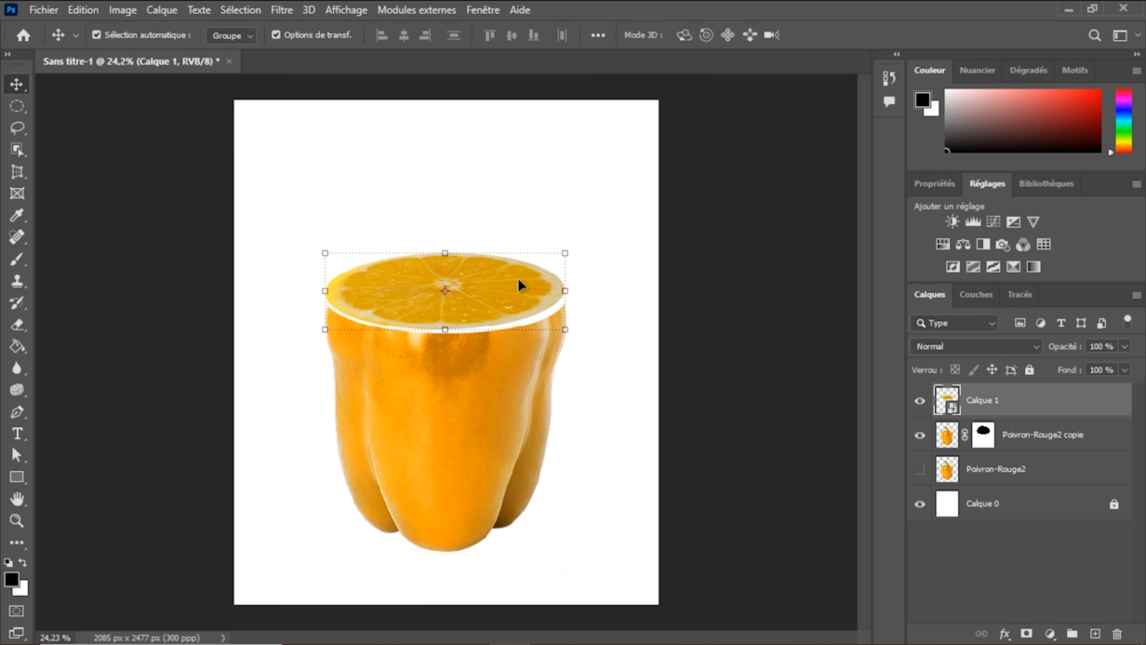
- Move the enlarged lemon slice down onto the pepper's cut opening, nudge it into place, and deselect the layer
{"action": "left_click_drag", "start_coordinate": [504, 282], "coordinate": [507, 287]}
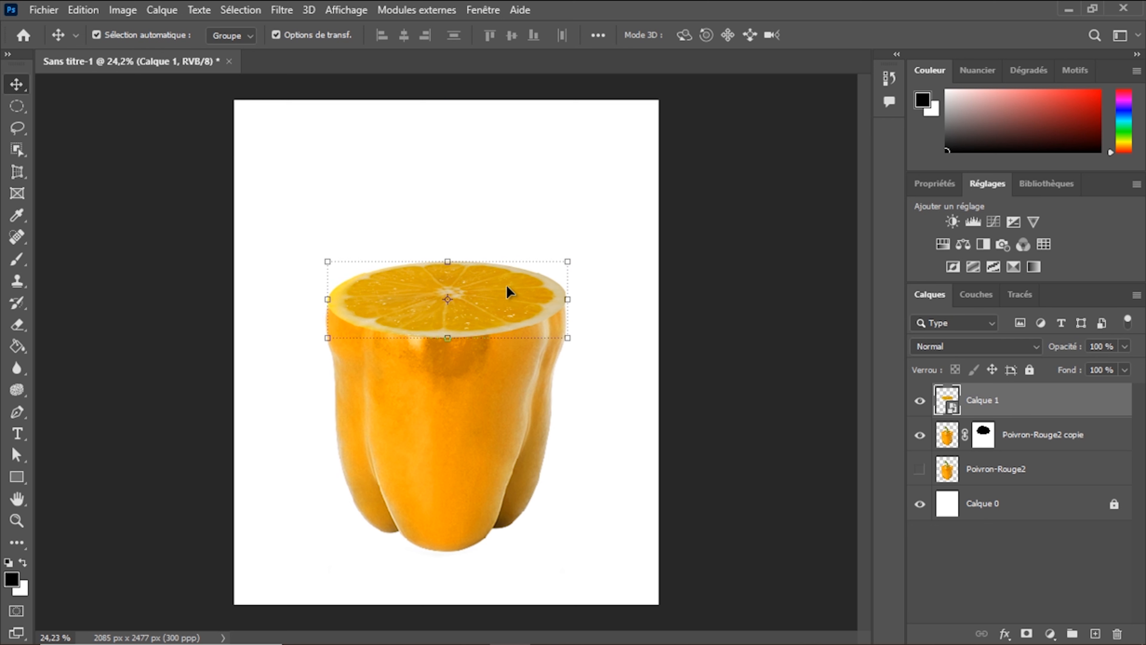
{"action": "key", "text": "Down"}
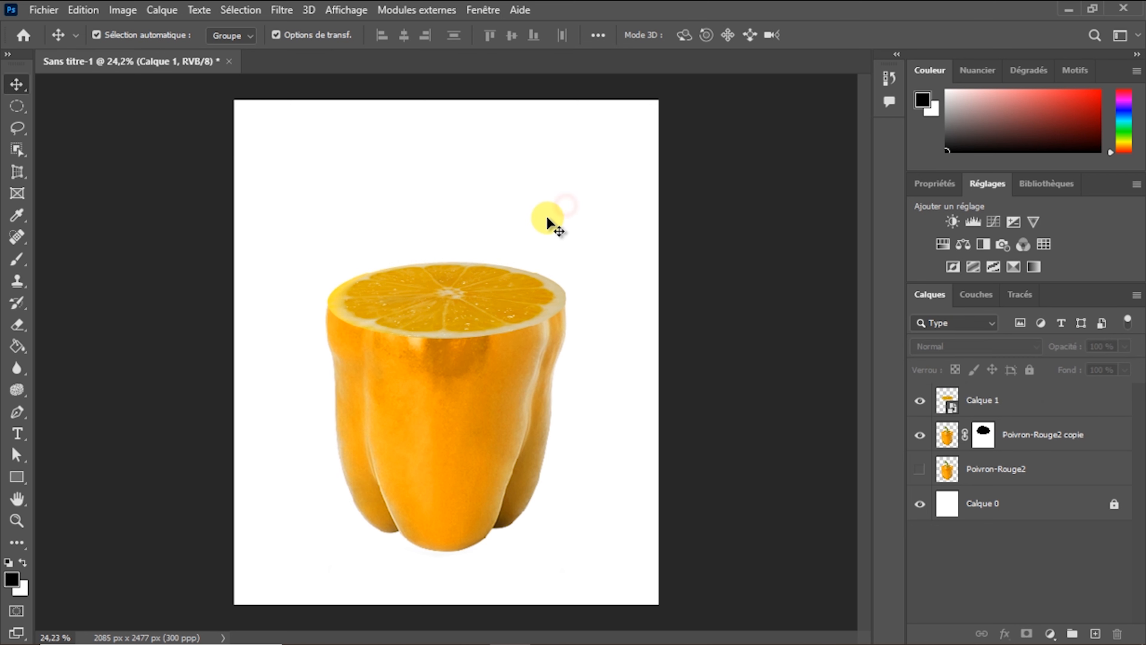
{"action": "left_click", "coordinate": [560, 206]}
- Fine-tune the slice's position against the pepper's rim, nudging it slightly down, check the fit, and reselect Calque 1
{"action": "scroll", "coordinate": [506, 248], "scroll_direction": "up", "scroll_amount": 3}
{"action": "mouse_move", "coordinate": [315, 314]}
{"action": "left_mouse_down"}
{"action": "mouse_move", "coordinate": [320, 296]}
{"action": "mouse_move", "coordinate": [303, 313]}
{"action": "left_mouse_up"}
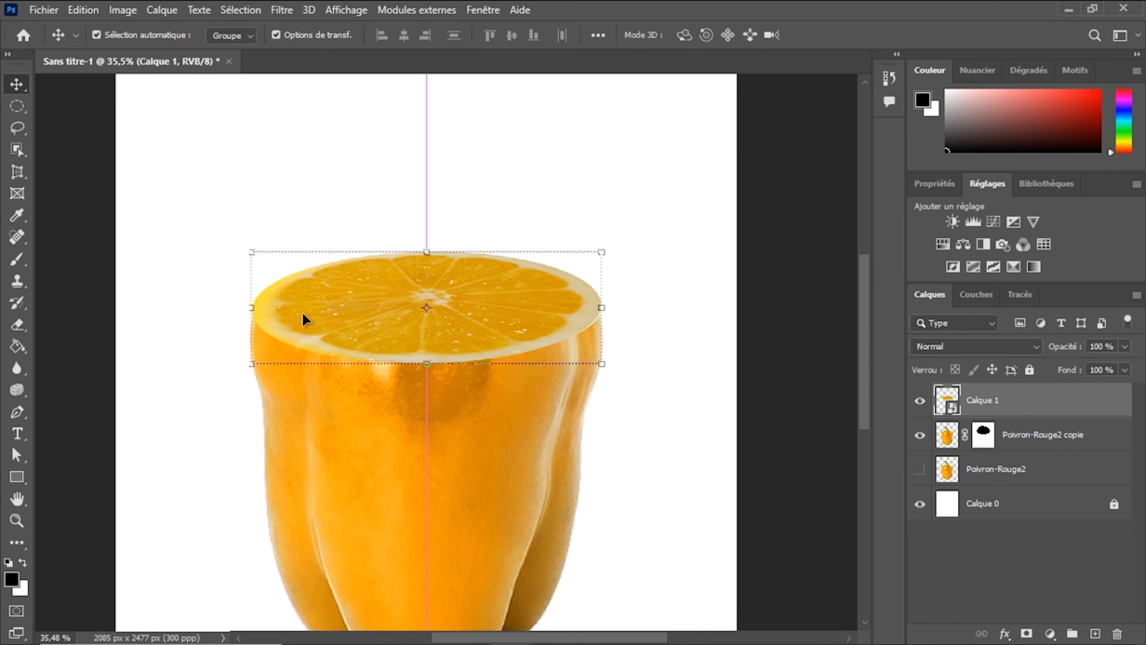
{"action": "key", "text": "Down"}
{"action": "key", "text": "Down"}
{"action": "left_click", "coordinate": [638, 263]}
{"action": "left_click", "coordinate": [569, 339]}
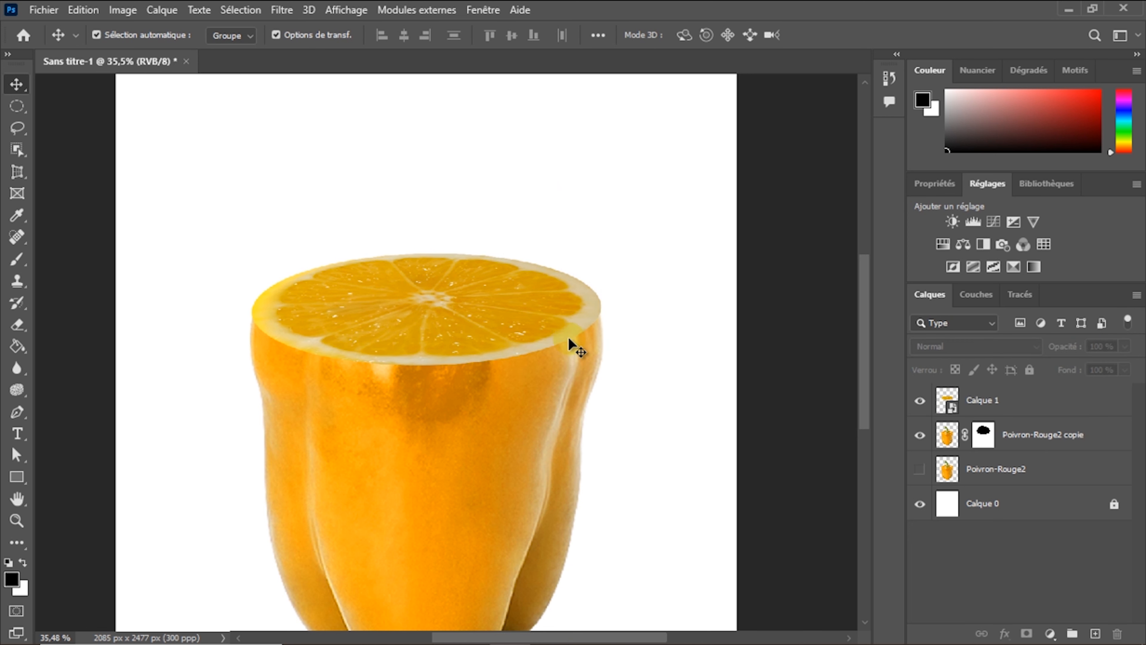
{"action": "left_click", "coordinate": [570, 318]}
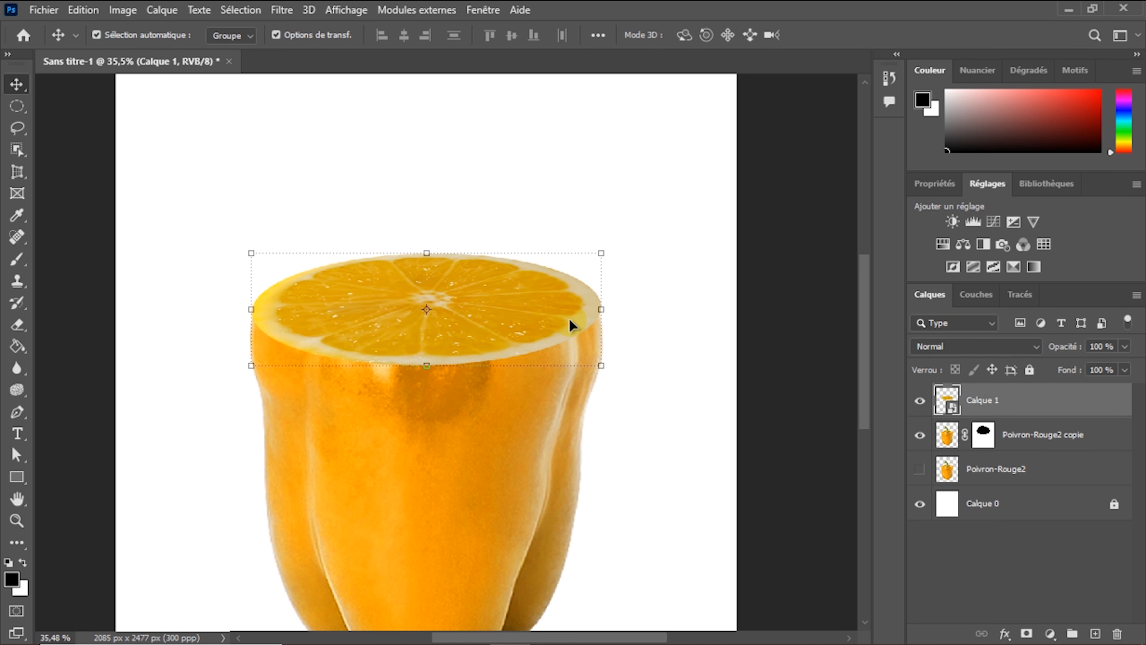
- Nudge the citrus slice further down and slightly left onto the pepper's rim, then compare the result with Calque 1 hidden and shown
{"action": "key", "text": "shift+Down"}
{"action": "key", "text": "shift+Down"}
{"action": "key", "text": "shift+Down"}
{"action": "left_click", "coordinate": [664, 240]}
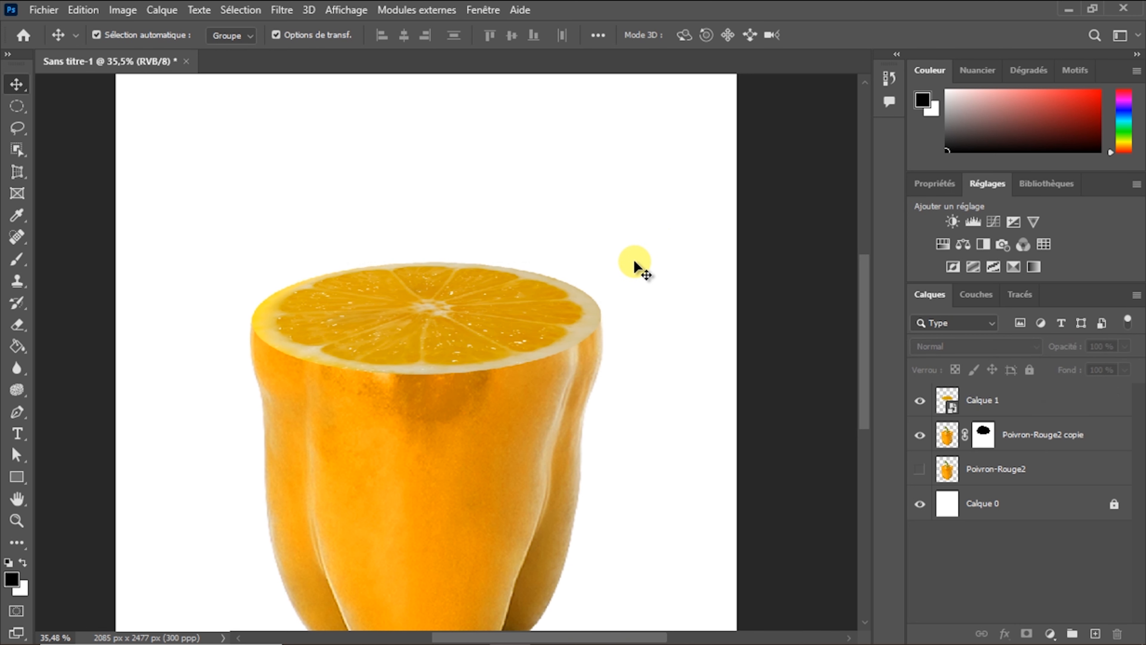
{"action": "left_click", "coordinate": [536, 309]}
{"action": "key", "text": "shift+Left"}
{"action": "left_click", "coordinate": [669, 286]}
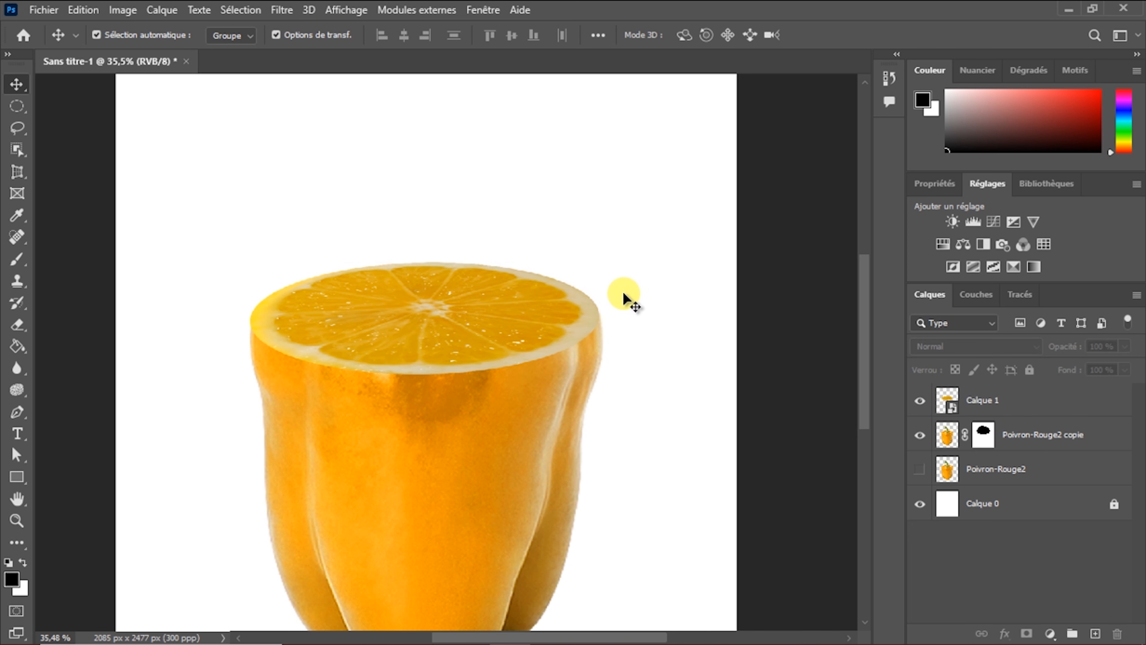
{"action": "scroll", "coordinate": [652, 302], "scroll_direction": "down", "scroll_amount": 5}
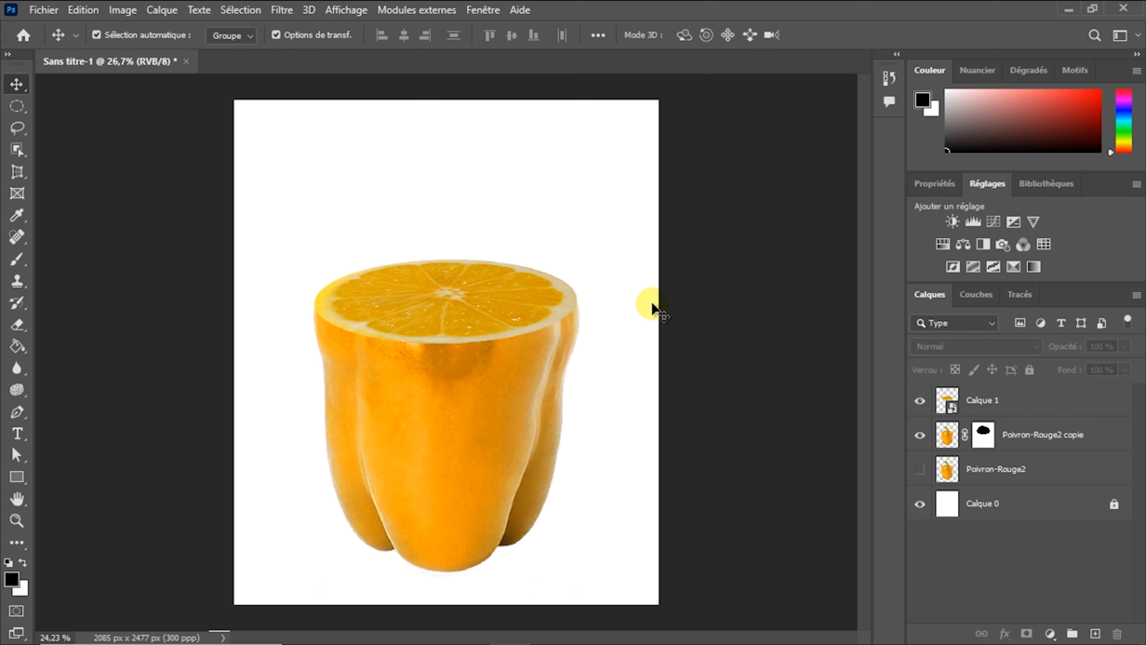
{"action": "left_click", "coordinate": [920, 401]}
{"action": "left_click", "coordinate": [921, 401]}
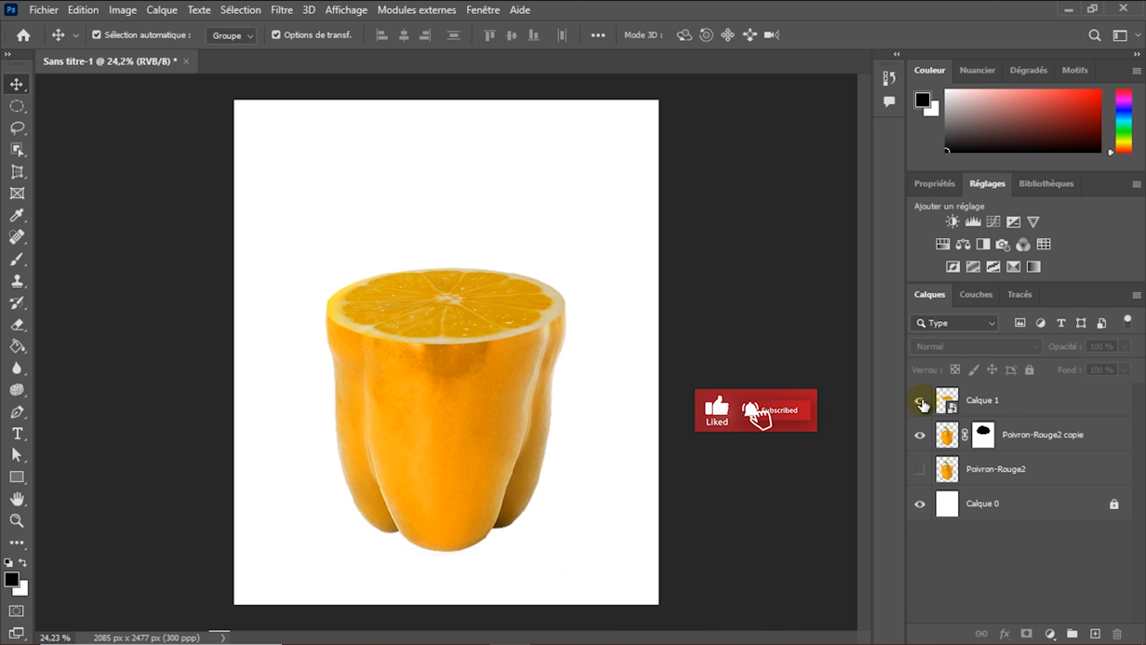
- Move the Poivron-Rouge2 layer to the top of the layer stack and show it, with Poivron-Rouge2 copie hidden
{"action": "left_click", "coordinate": [1022, 400]}
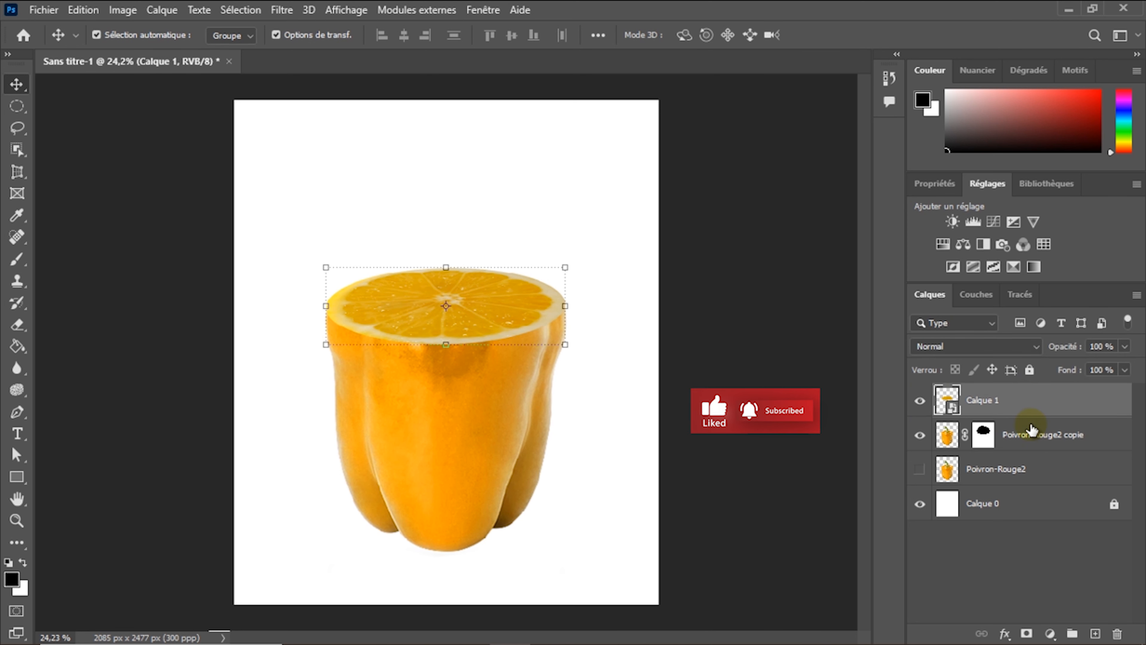
{"action": "left_click", "coordinate": [1032, 463]}
{"action": "left_click_drag", "start_coordinate": [1043, 466], "coordinate": [1038, 389]}
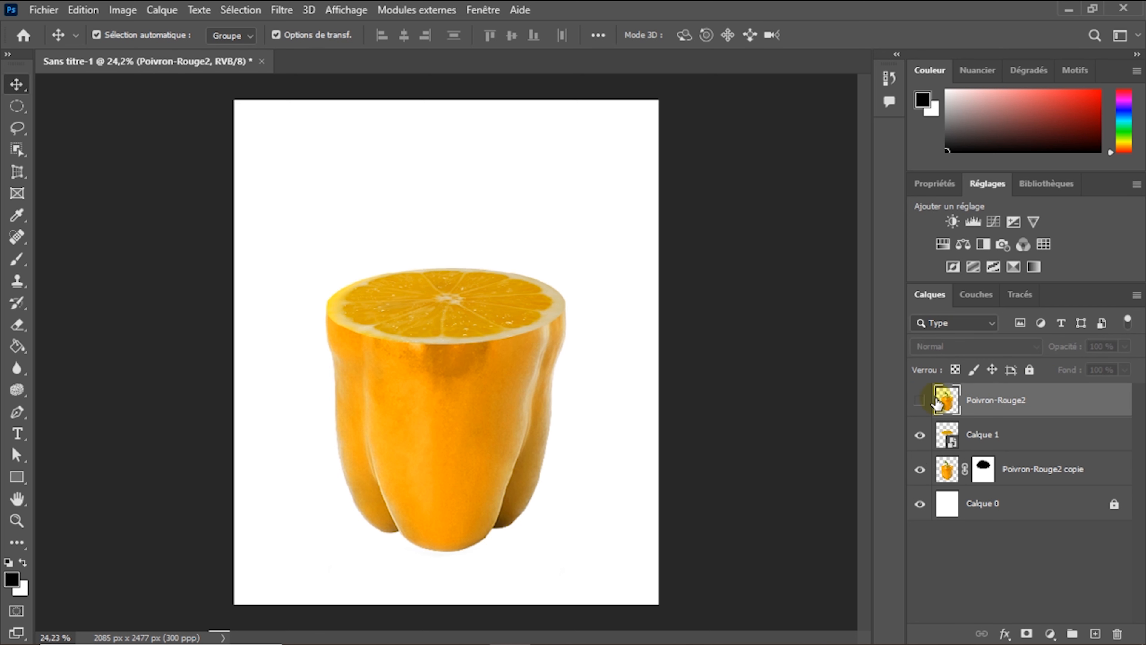
{"action": "left_click", "coordinate": [920, 400]}
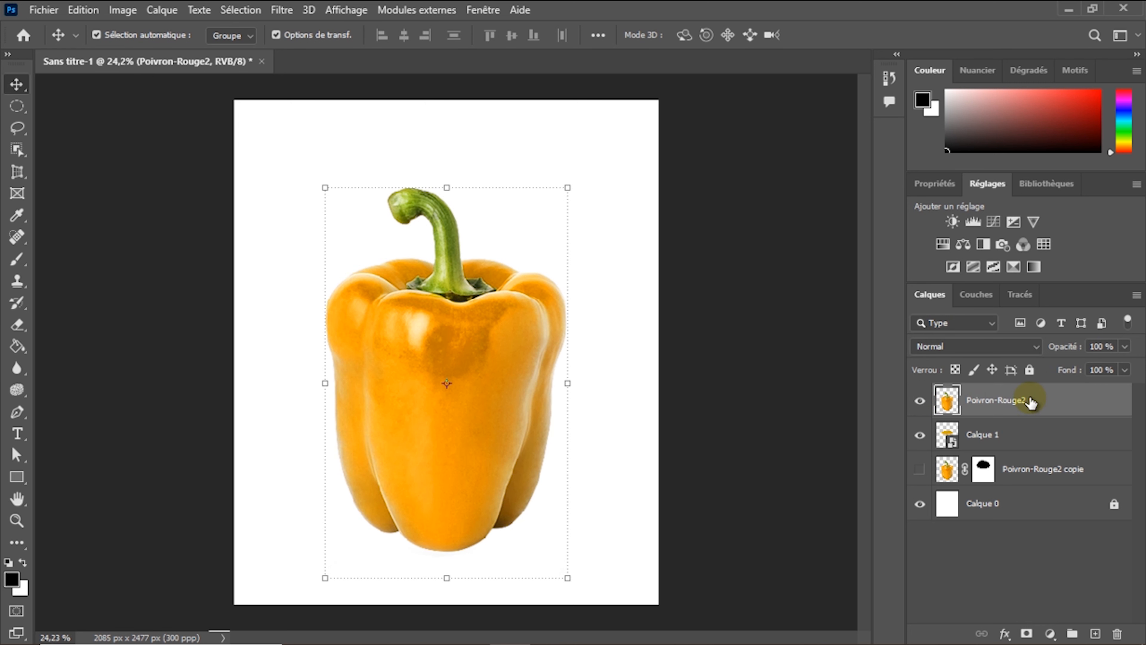
- Load the outline of Calque 1 as a selection and use it to add a layer mask to Poivron-Rouge2
{"action": "left_click", "coordinate": [921, 400]}
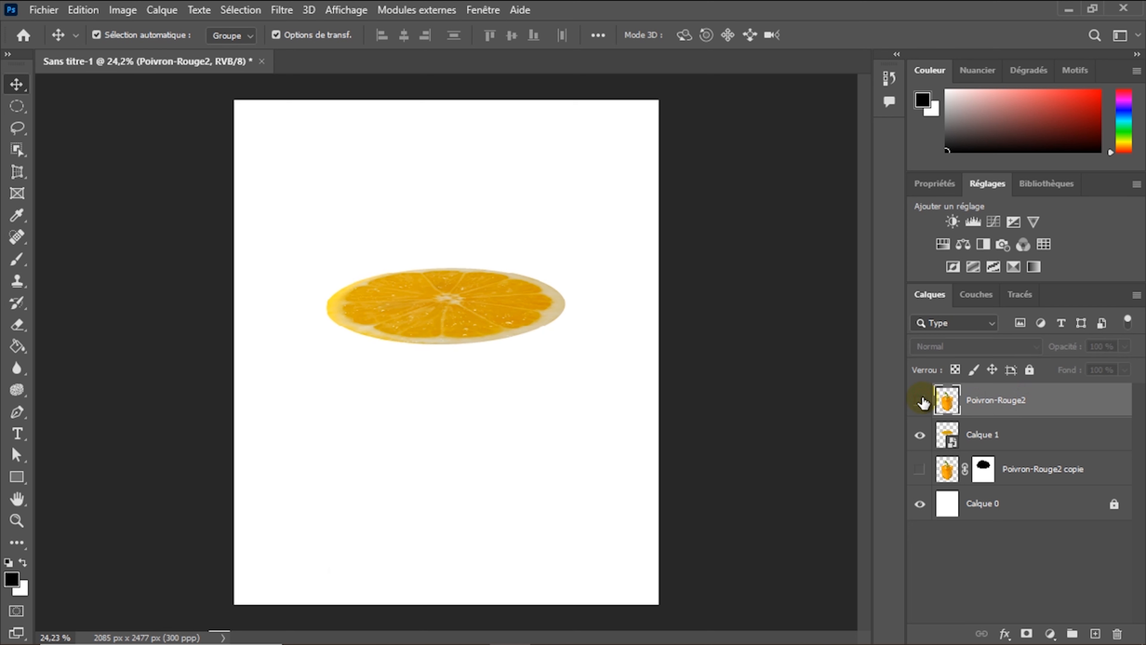
{"action": "left_click", "coordinate": [946, 434], "text": "ctrl"}
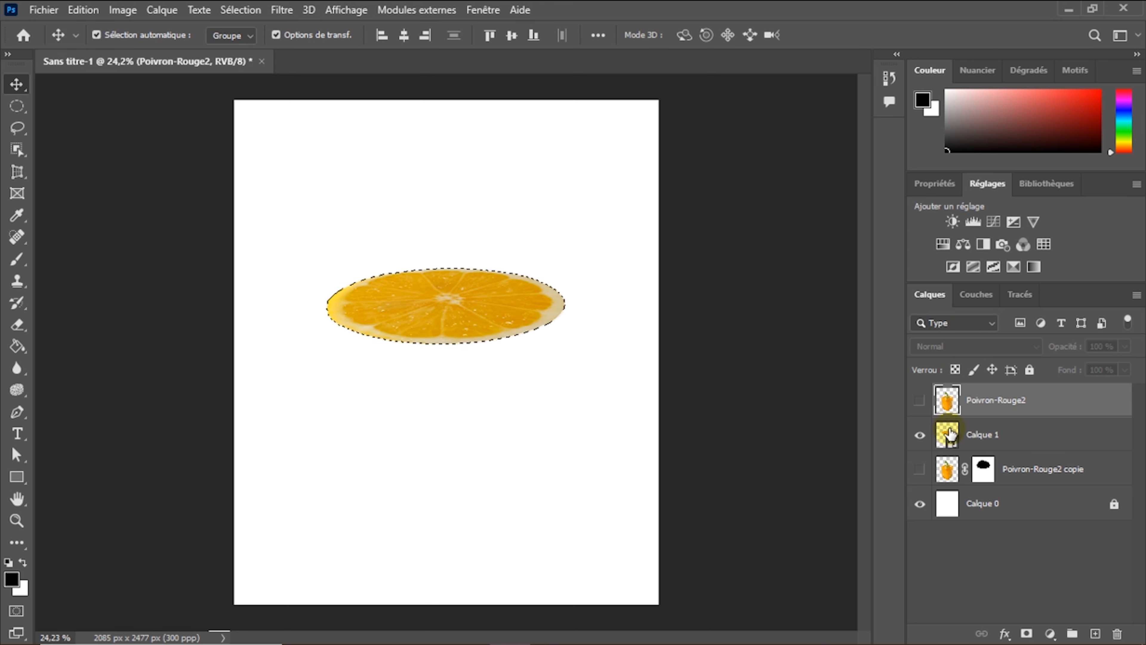
{"action": "left_click", "coordinate": [988, 408]}
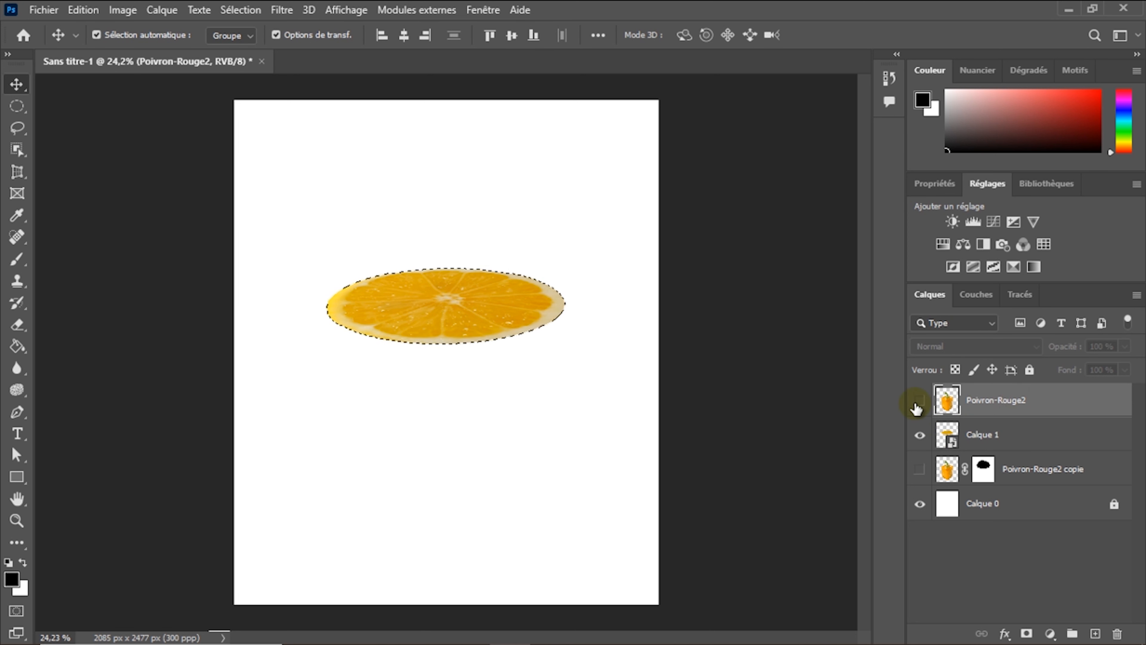
{"action": "left_click", "coordinate": [920, 401]}
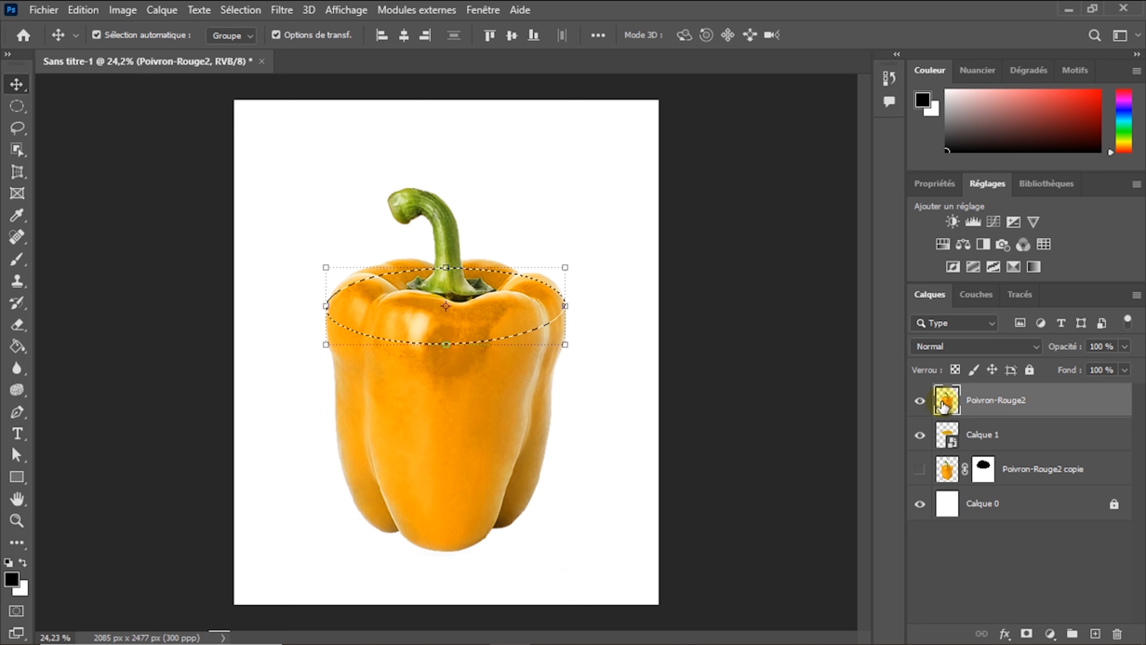
{"action": "left_click", "coordinate": [1030, 632]}
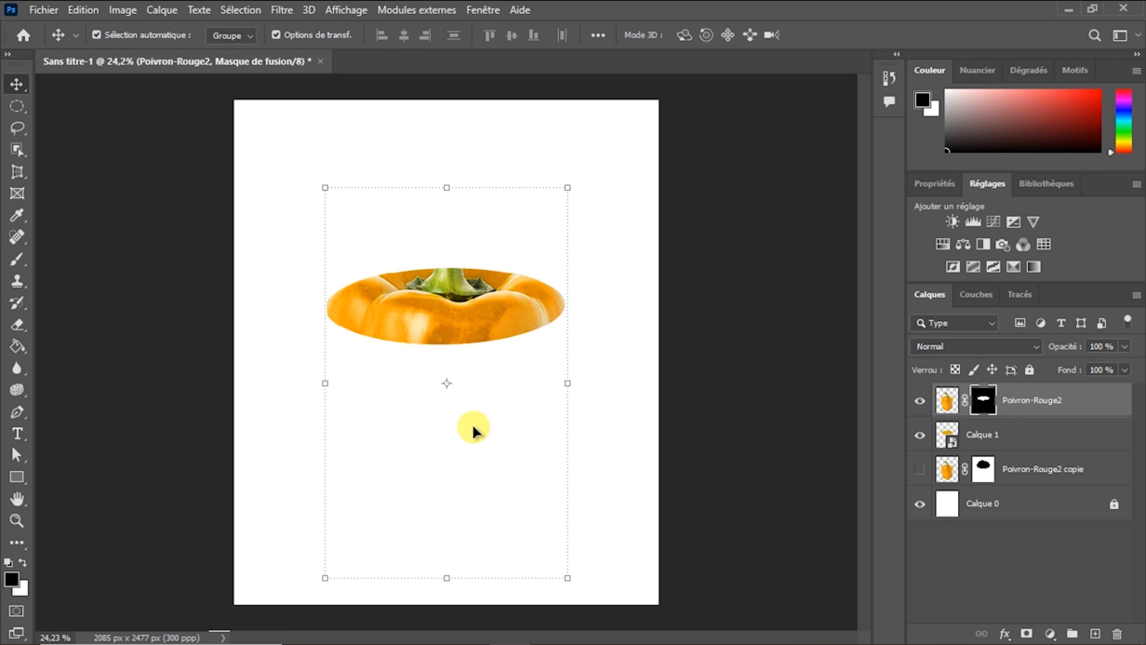
- Paint white on the Poivron-Rouge2 mask above the ellipse to reveal the stem and the upper edge of the lid
{"action": "left_click", "coordinate": [25, 563]}
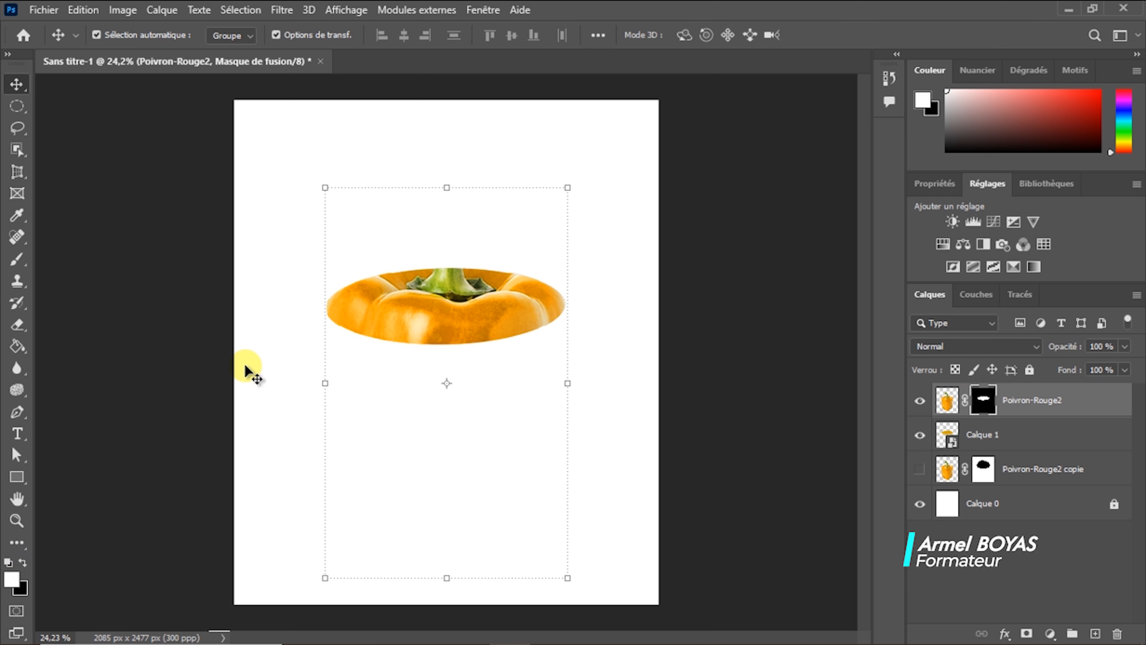
{"action": "left_click", "coordinate": [17, 258]}
{"action": "mouse_move", "coordinate": [391, 238]}
{"action": "left_mouse_down"}
{"action": "mouse_move", "coordinate": [472, 262]}
{"action": "mouse_move", "coordinate": [474, 249]}
{"action": "mouse_move", "coordinate": [336, 278]}
{"action": "mouse_move", "coordinate": [360, 243]}
{"action": "mouse_move", "coordinate": [445, 208]}
{"action": "mouse_move", "coordinate": [386, 232]}
{"action": "left_mouse_up"}
{"action": "left_click_drag", "start_coordinate": [520, 243], "coordinate": [552, 280]}
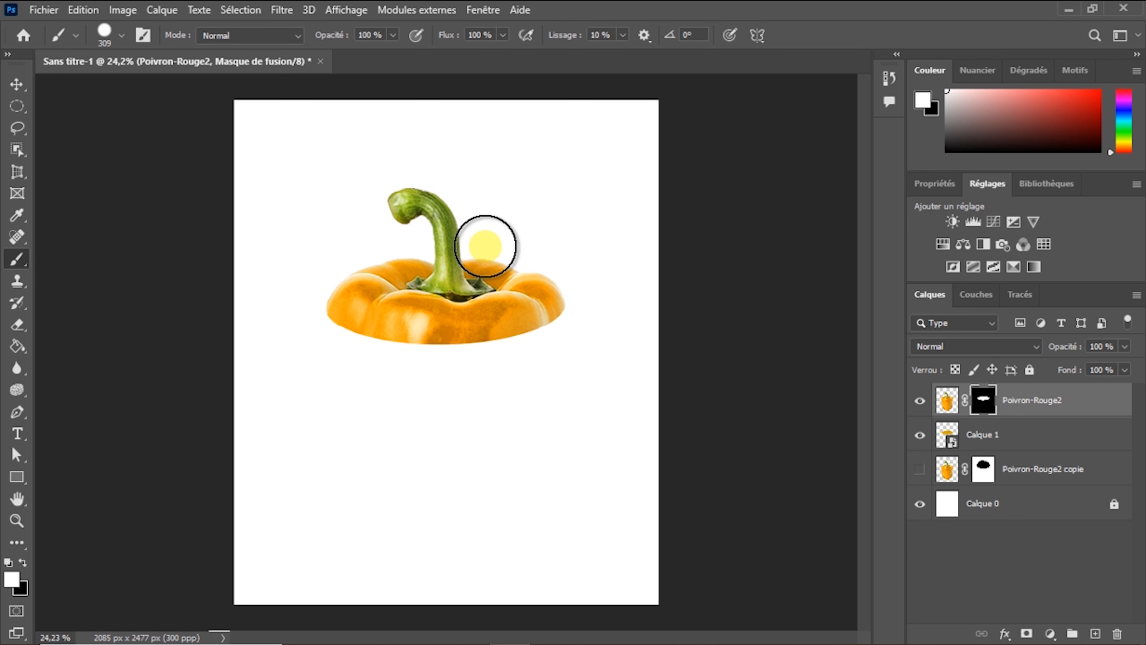
{"action": "mouse_move", "coordinate": [510, 240]}
{"action": "left_mouse_down"}
{"action": "mouse_move", "coordinate": [545, 256]}
{"action": "mouse_move", "coordinate": [469, 286]}
{"action": "mouse_move", "coordinate": [366, 271]}
{"action": "mouse_move", "coordinate": [344, 280]}
{"action": "left_mouse_up"}
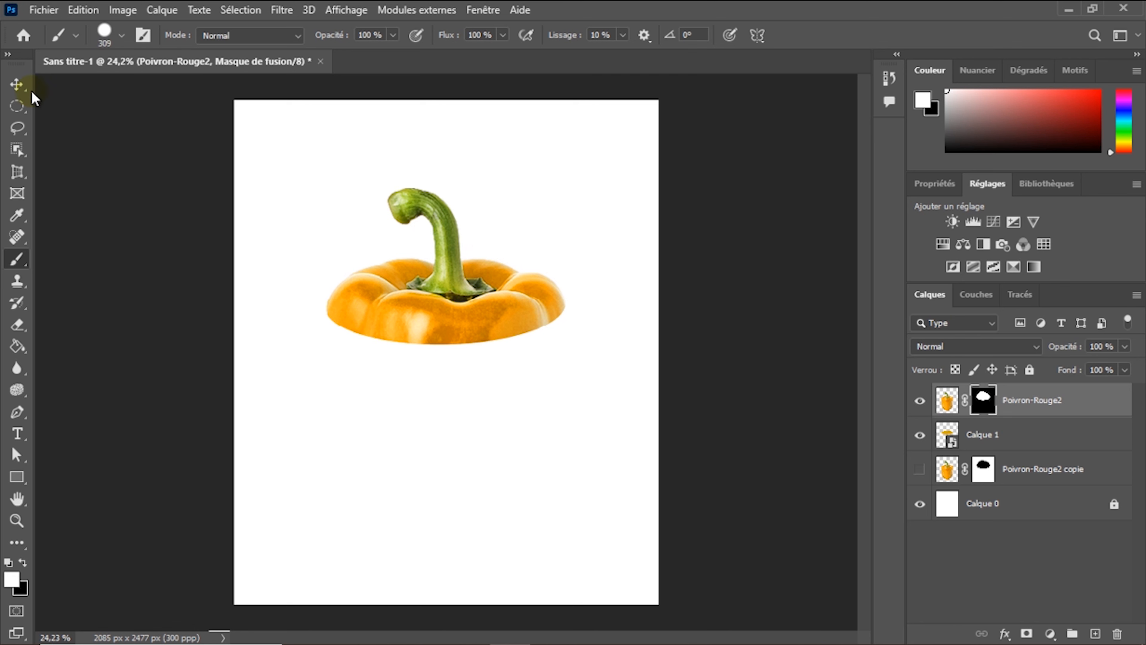
- Convert the masked Poivron-Rouge2 lid layer to a smart object and check it by toggling the visibility of the lid and Poivron-Rouge2 copie
{"action": "left_click", "coordinate": [16, 84]}
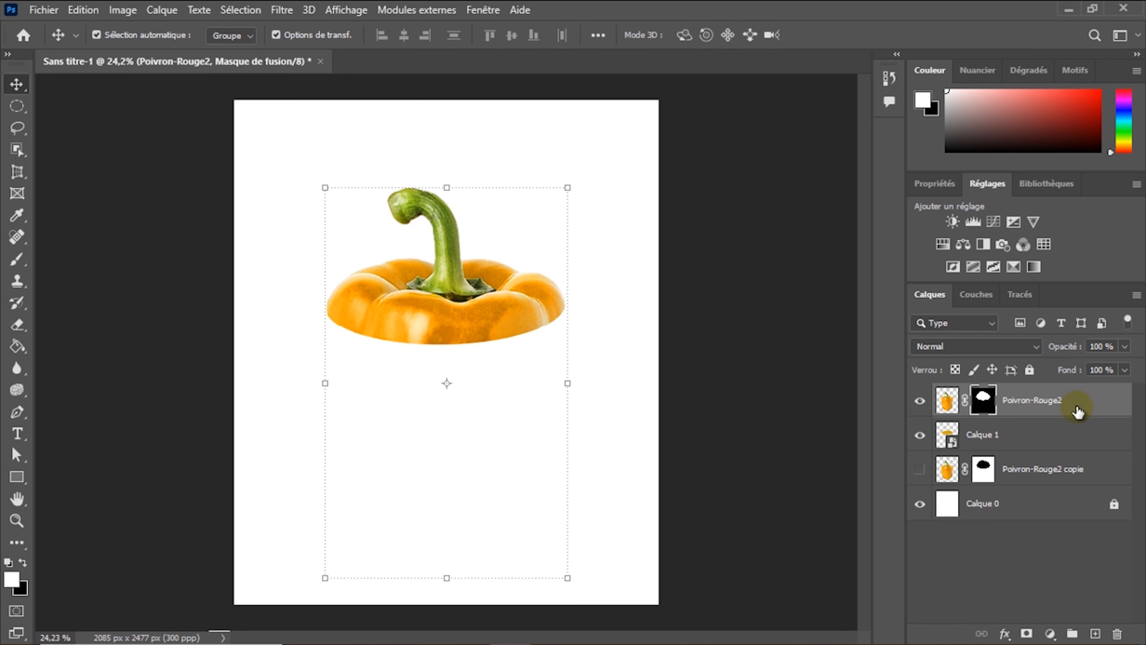
{"action": "right_click", "coordinate": [1078, 408]}
{"action": "left_click", "coordinate": [913, 262]}
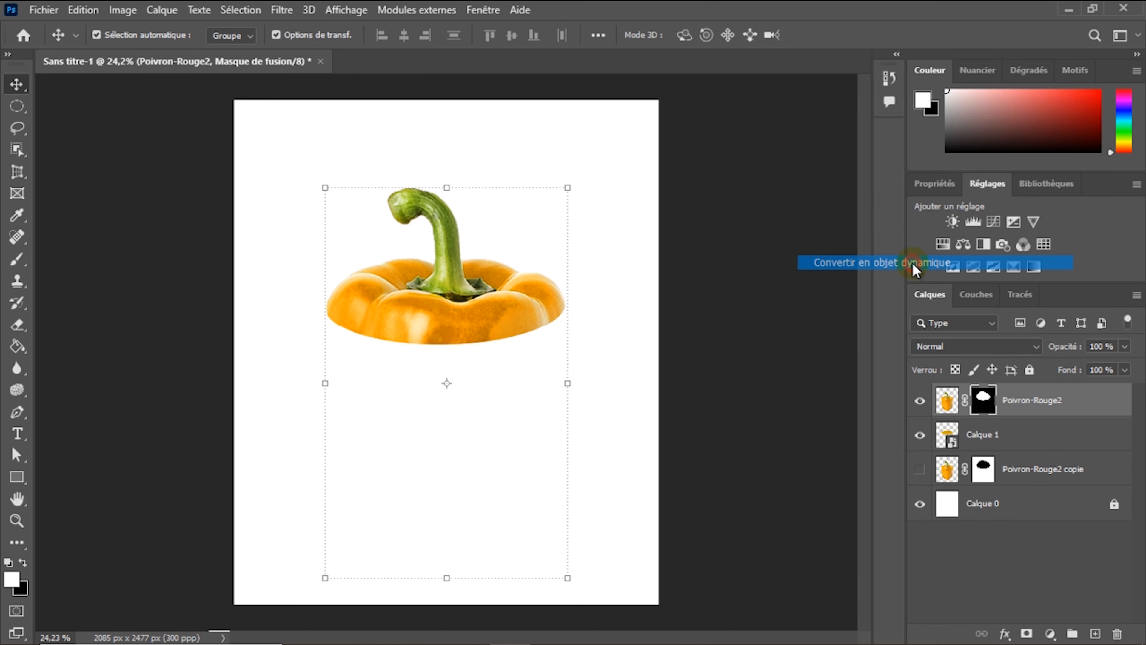
{"action": "left_click", "coordinate": [921, 402]}
{"action": "left_click", "coordinate": [922, 401]}
{"action": "left_click", "coordinate": [922, 402]}
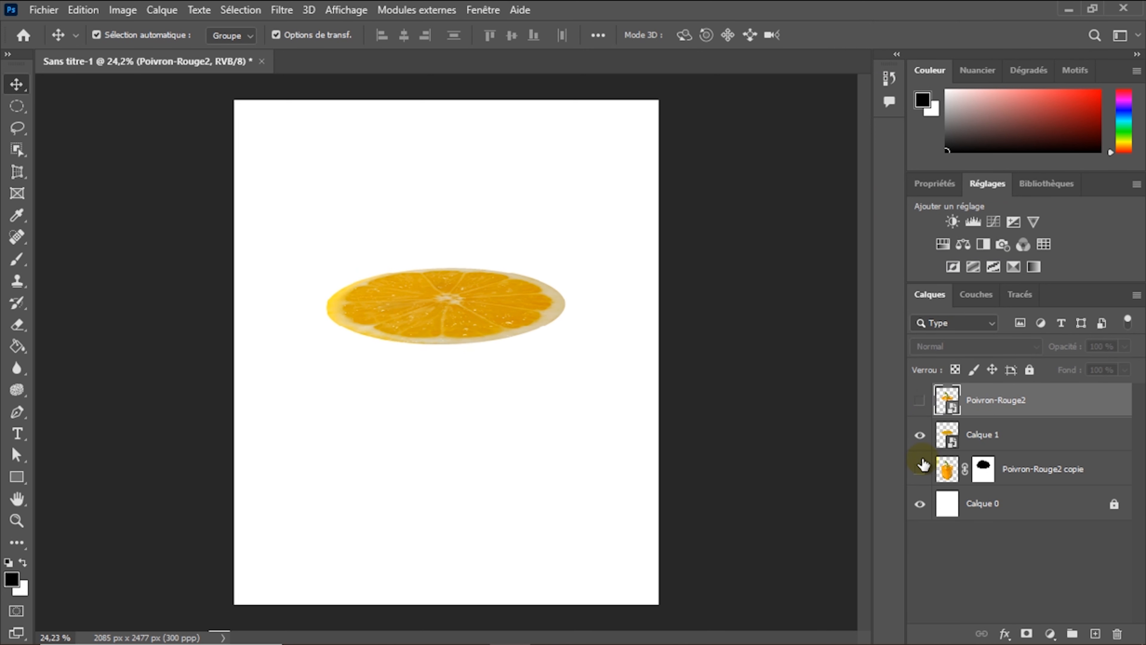
{"action": "left_click", "coordinate": [921, 472]}
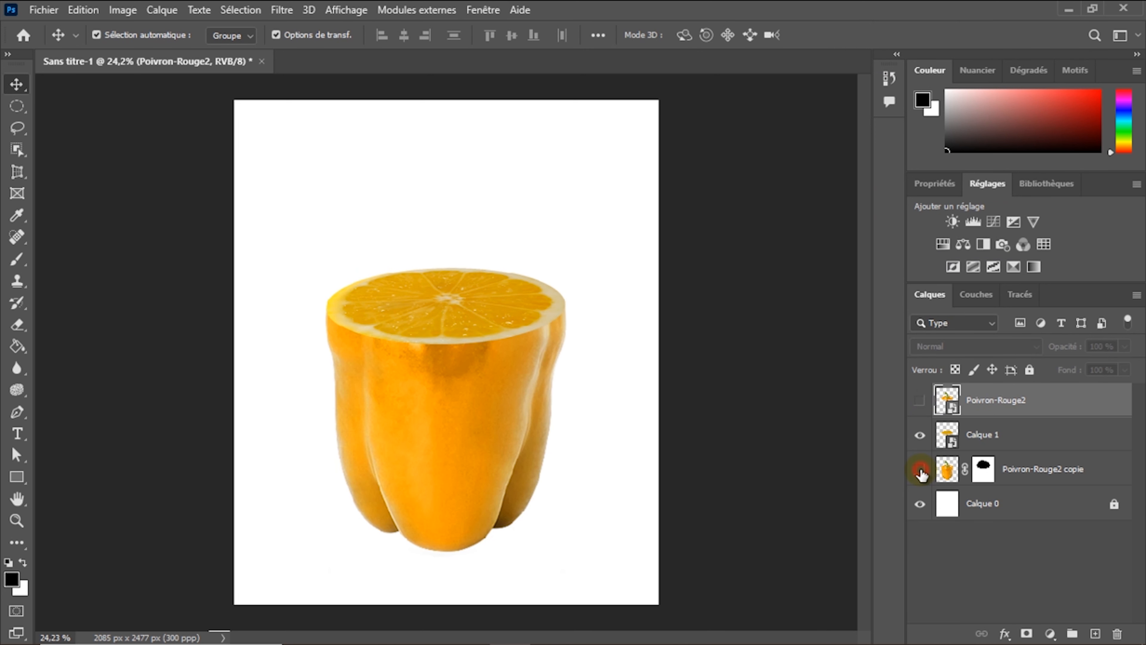
{"action": "left_click", "coordinate": [921, 472]}
{"action": "left_click", "coordinate": [921, 401]}
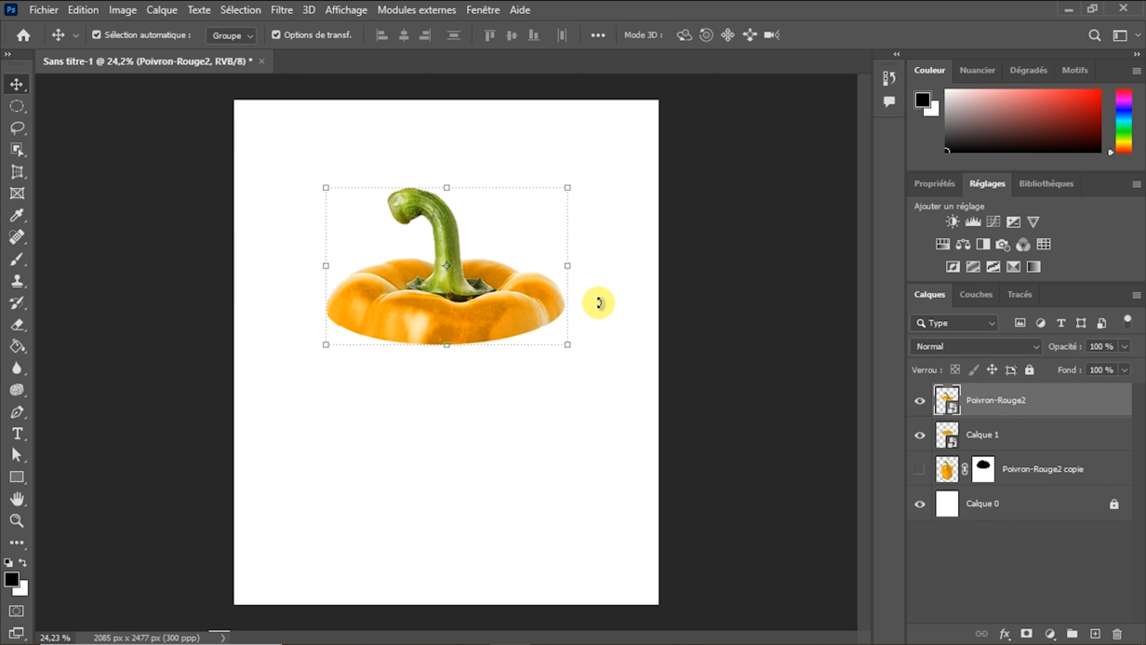
- Set the lid's pivot point at its right edge, rotate the lid open clockwise by about 46.33°, and apply the transformation
{"action": "left_click_drag", "start_coordinate": [446, 265], "coordinate": [551, 316]}
{"action": "scroll", "coordinate": [563, 309], "scroll_direction": "down", "scroll_amount": 1}
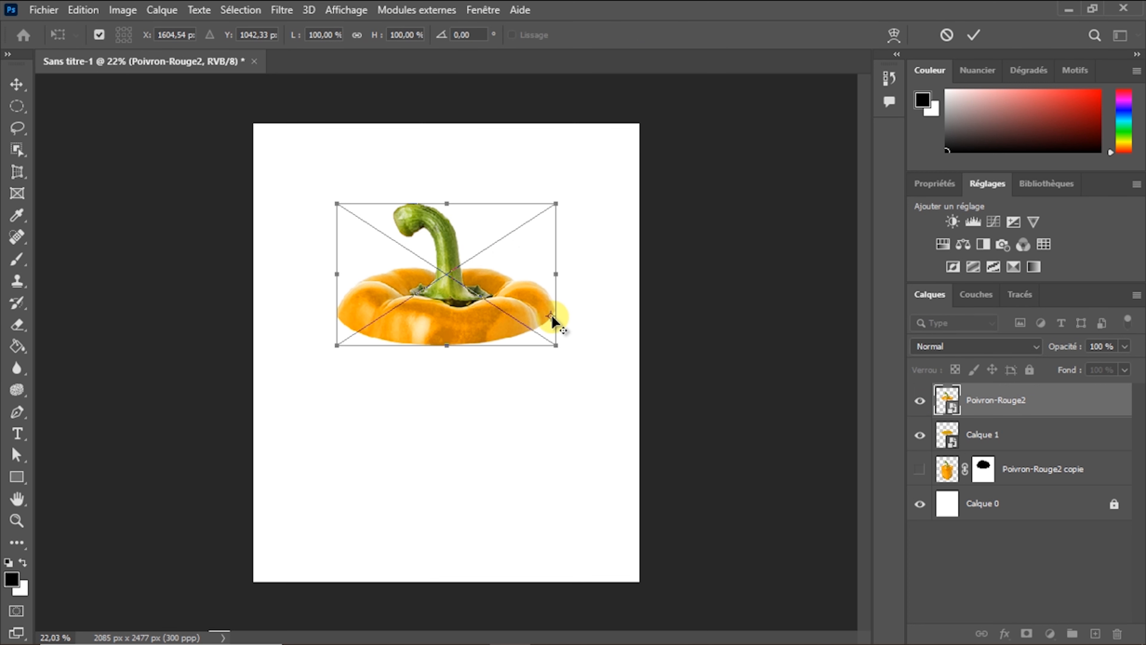
{"action": "left_click_drag", "start_coordinate": [320, 199], "coordinate": [503, 155]}
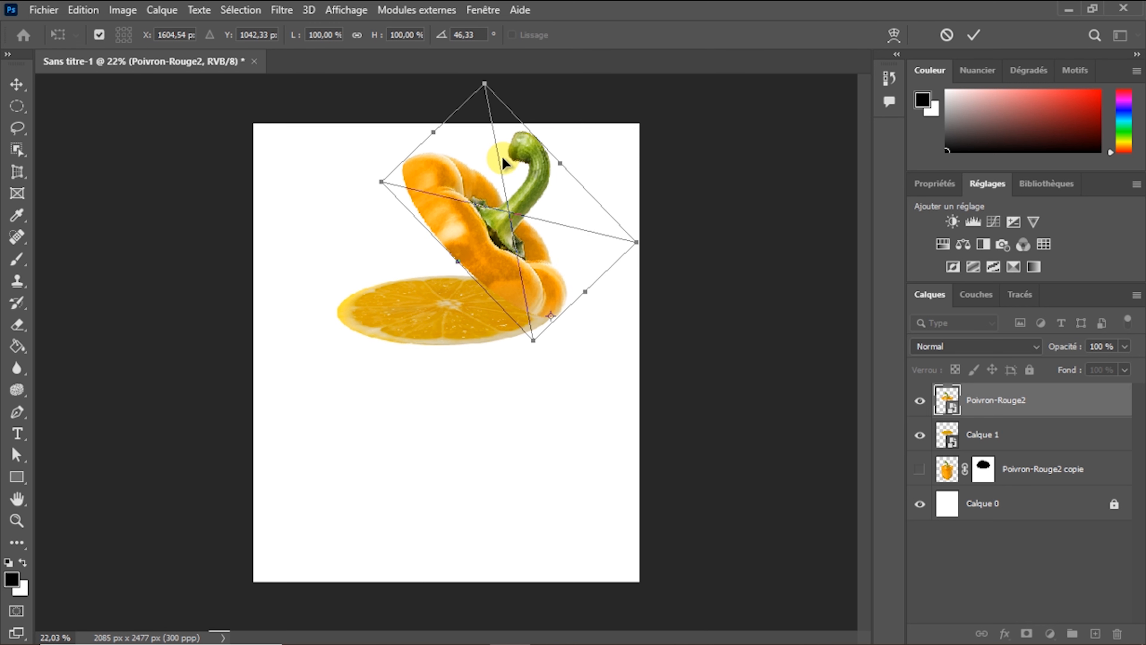
{"action": "left_click", "coordinate": [977, 39]}
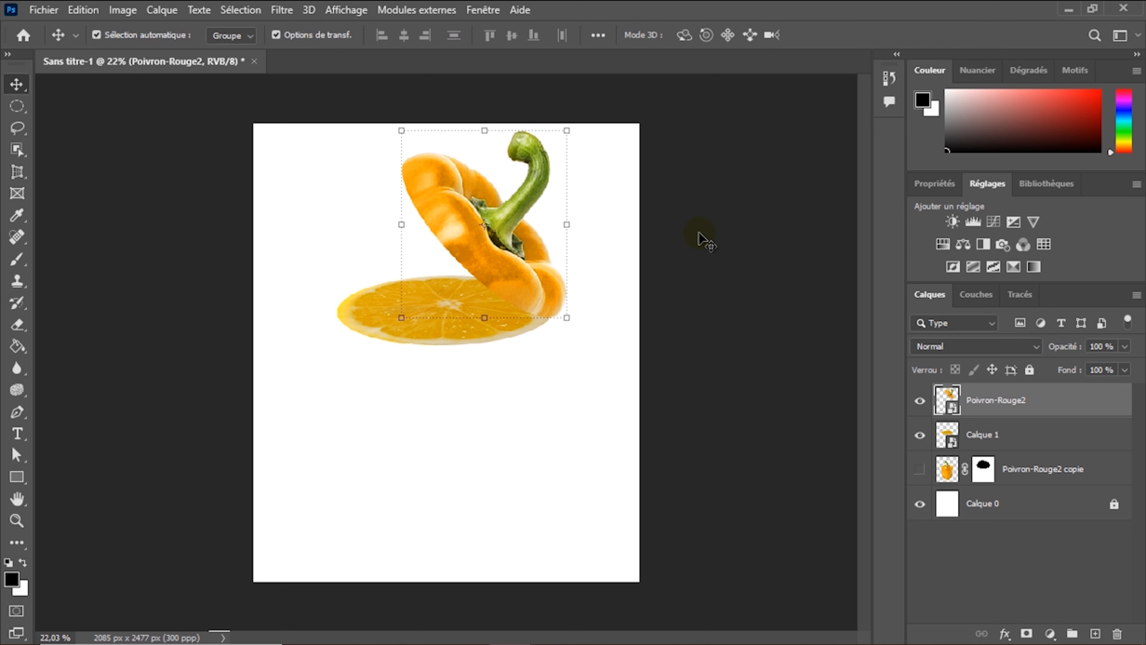
- Show Poivron-Rouge2 copie, select it together with Calque 1 and Poivron-Rouge2, and shift the whole pepper slightly down and right on the page
{"action": "left_click", "coordinate": [920, 470]}
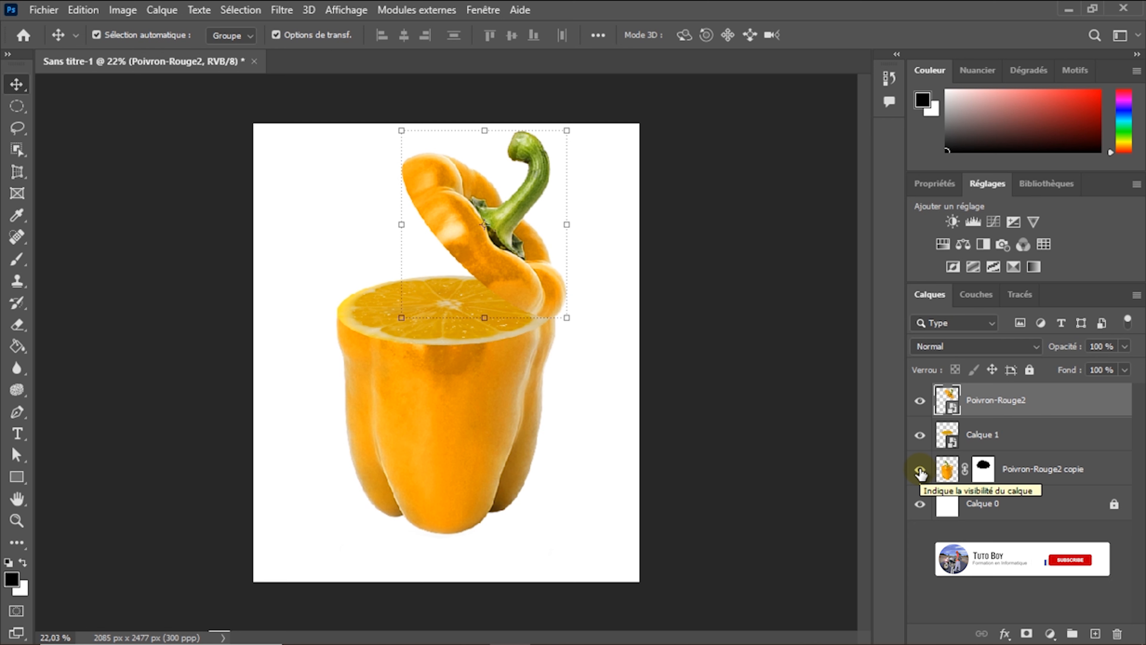
{"action": "left_click", "coordinate": [1048, 443], "text": "shift"}
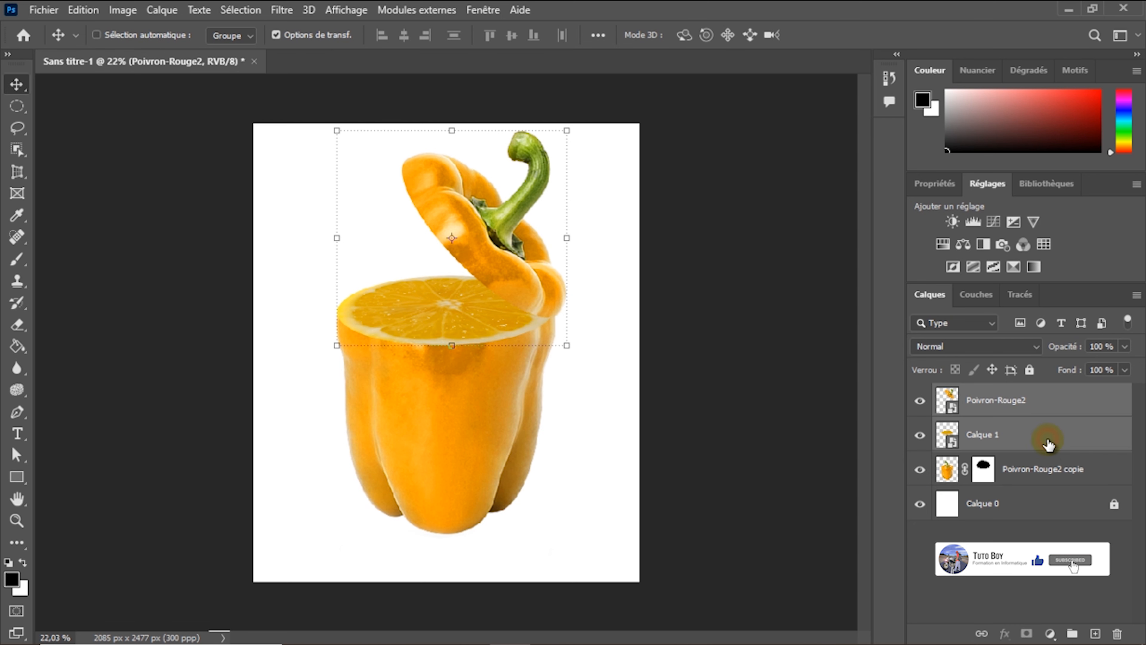
{"action": "left_click", "coordinate": [1083, 475], "text": "shift"}
{"action": "left_click_drag", "start_coordinate": [469, 389], "coordinate": [481, 413]}
{"action": "left_click", "coordinate": [704, 333]}
{"action": "scroll", "coordinate": [709, 336], "scroll_direction": "down", "scroll_amount": 1}
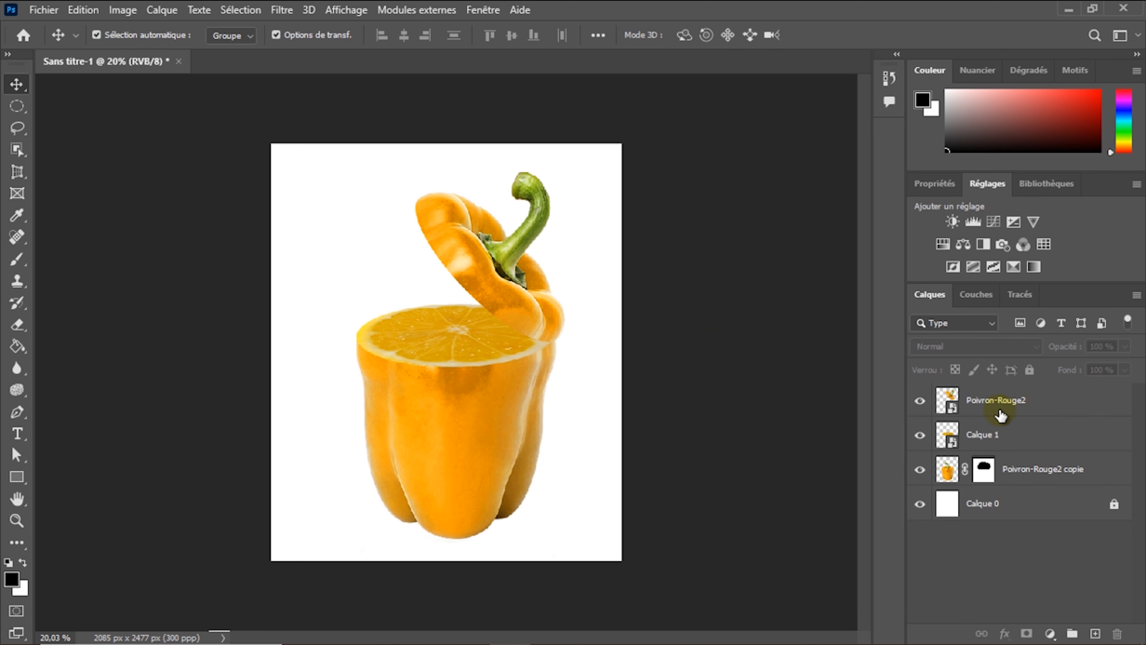
- Add a new layer above Calque 1 and paint one soft black dab between lid and slice with a 497 px brush at 0% hardness
{"action": "left_click", "coordinate": [1025, 441]}
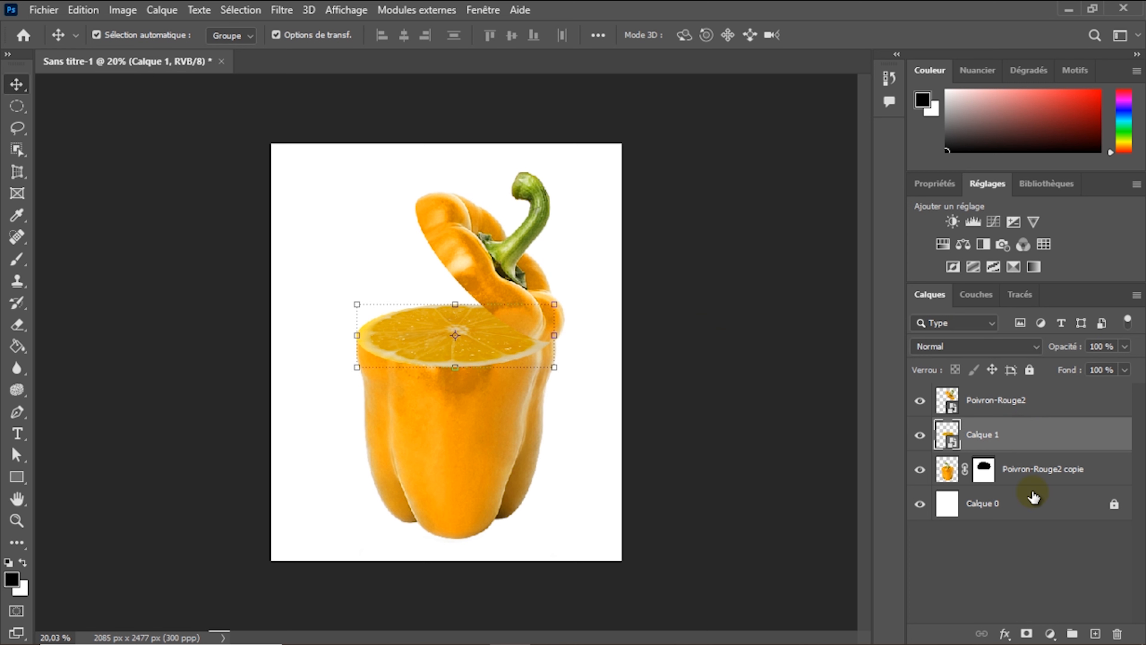
{"action": "left_click", "coordinate": [1094, 633]}
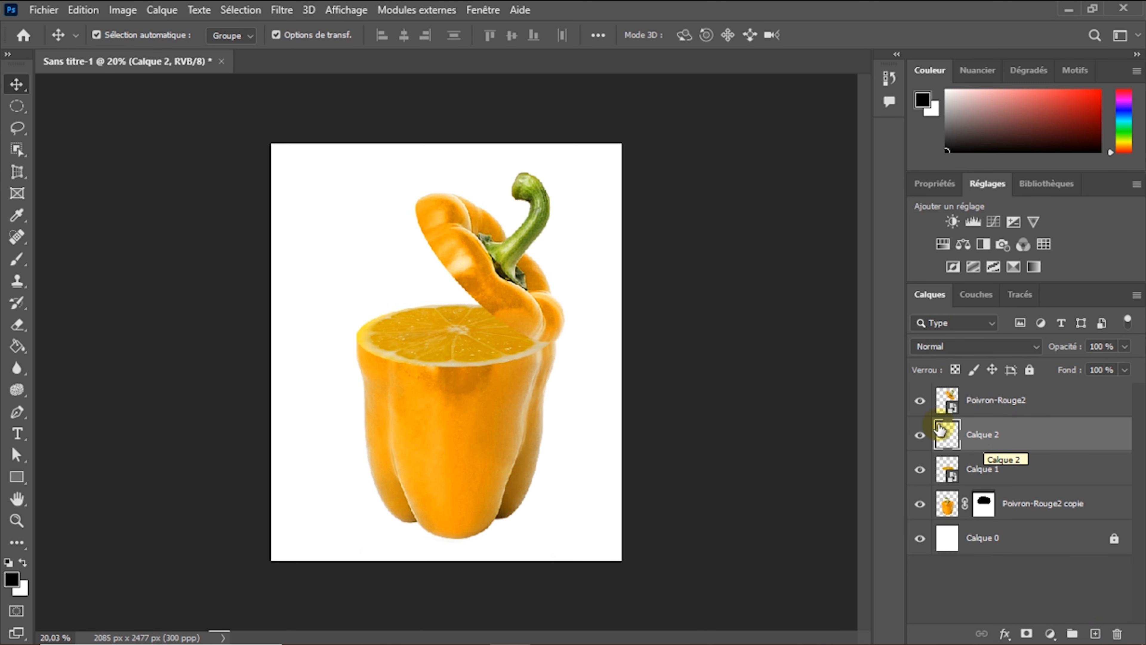
{"action": "left_click", "coordinate": [27, 260]}
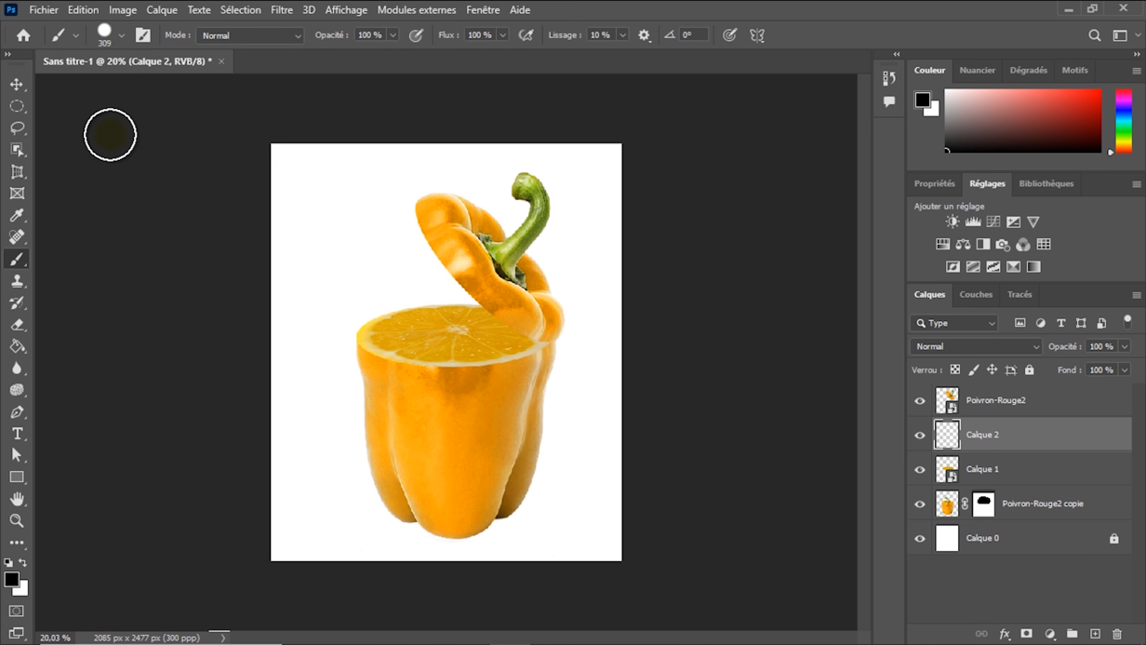
{"action": "left_click", "coordinate": [125, 36]}
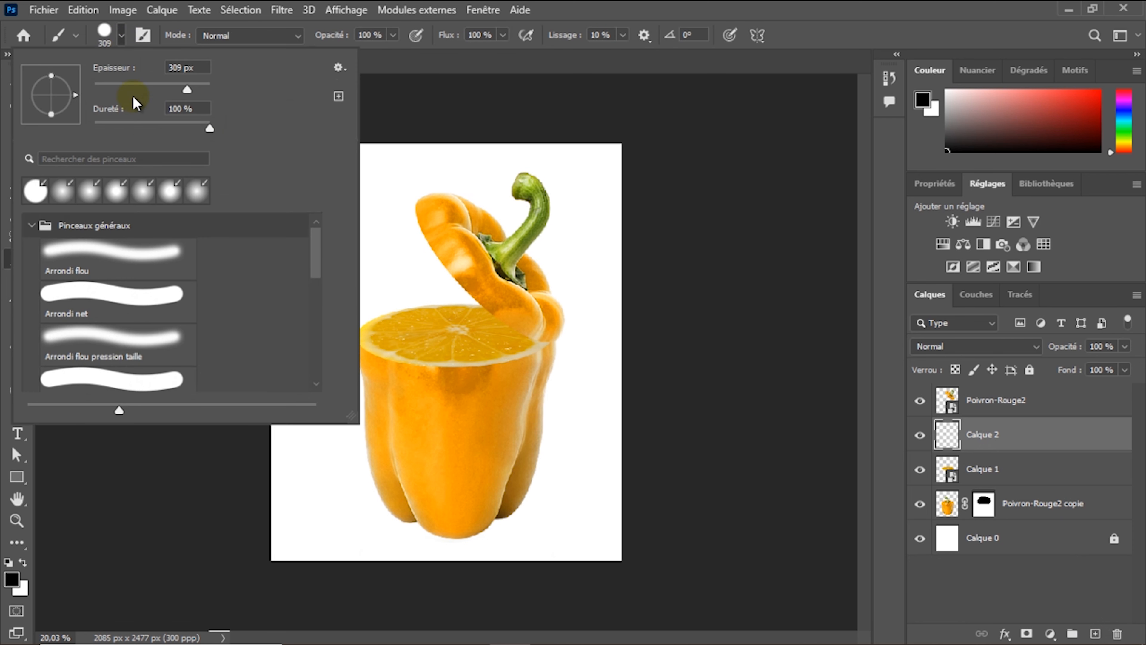
{"action": "left_click_drag", "start_coordinate": [103, 124], "coordinate": [92, 124]}
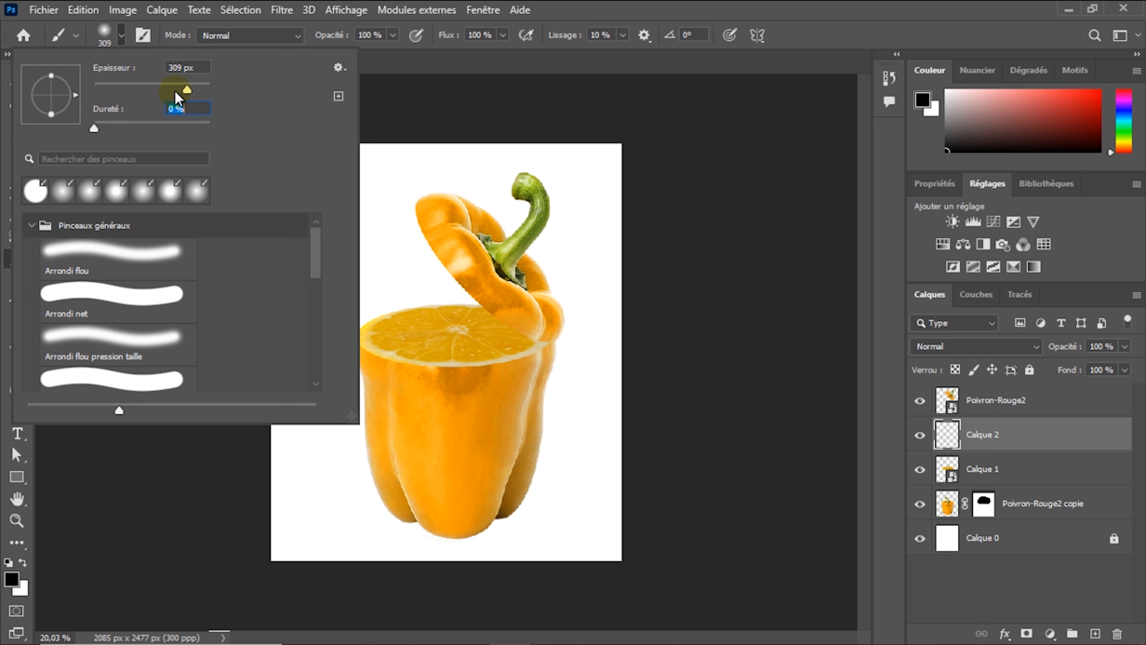
{"action": "left_click_drag", "start_coordinate": [186, 89], "coordinate": [199, 94]}
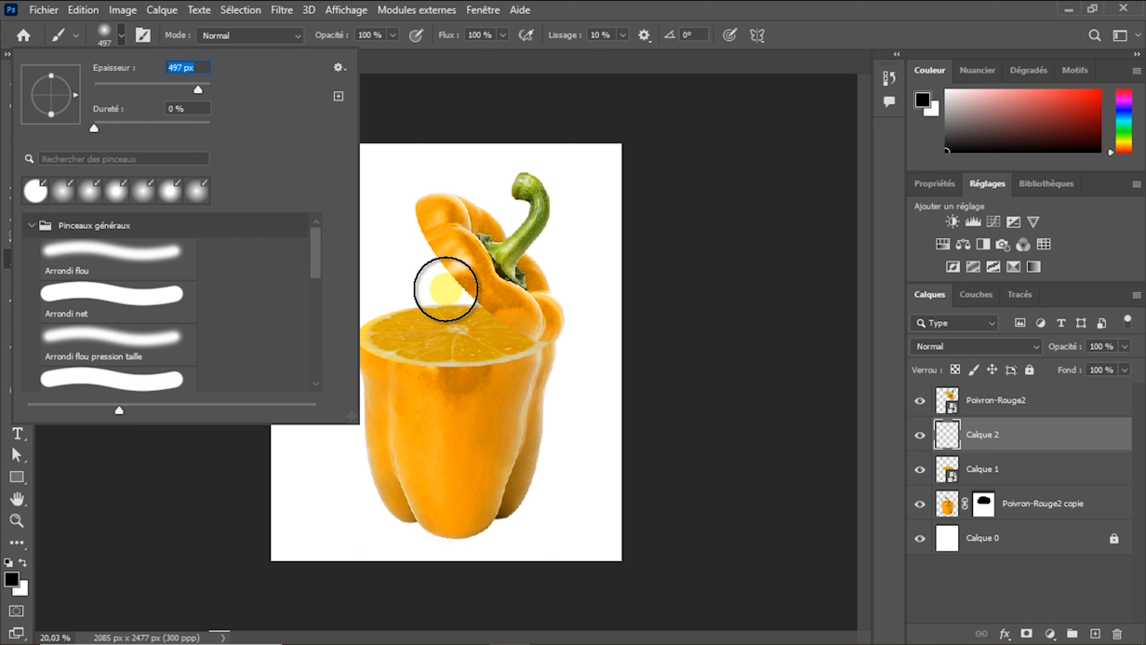
{"action": "key", "text": "Return"}
{"action": "left_click", "coordinate": [437, 287]}
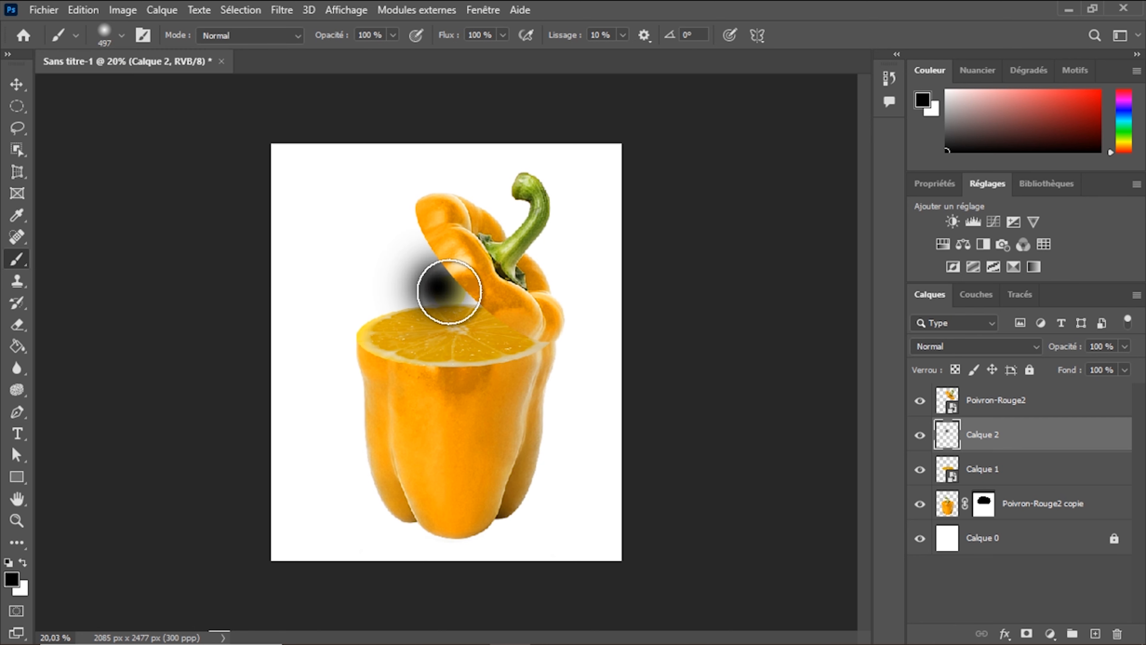
- Scale the black dab on Calque 2 proportionally to about 166 %, centre it over the citrus slice, and apply the transformation
{"action": "left_click", "coordinate": [30, 84]}
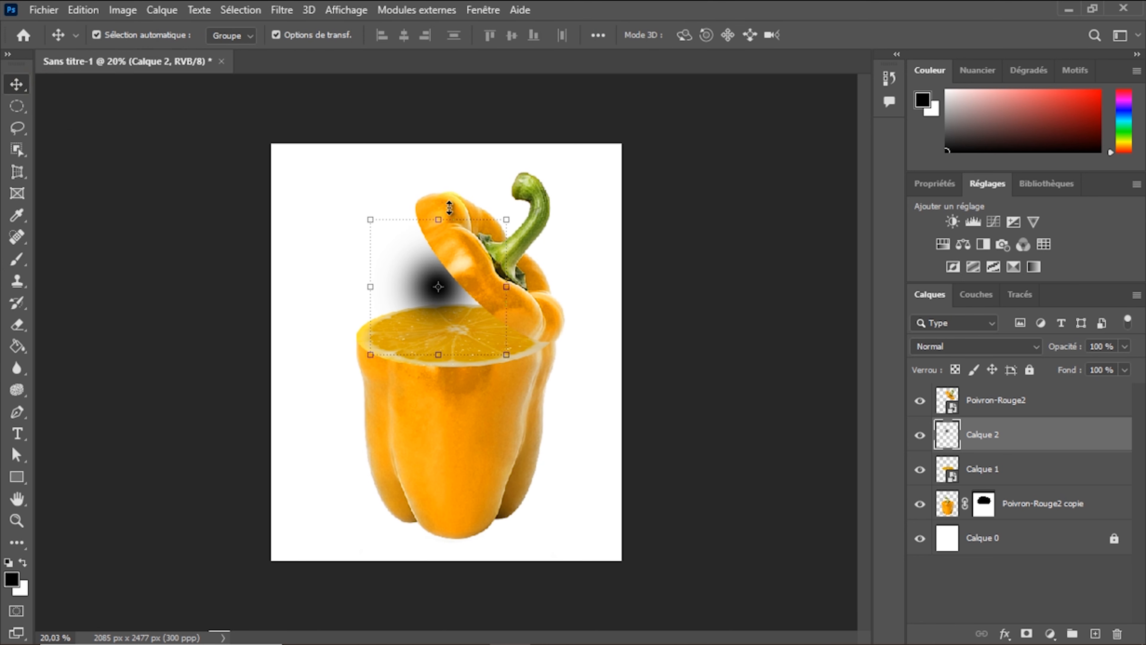
{"action": "left_click", "coordinate": [508, 219]}
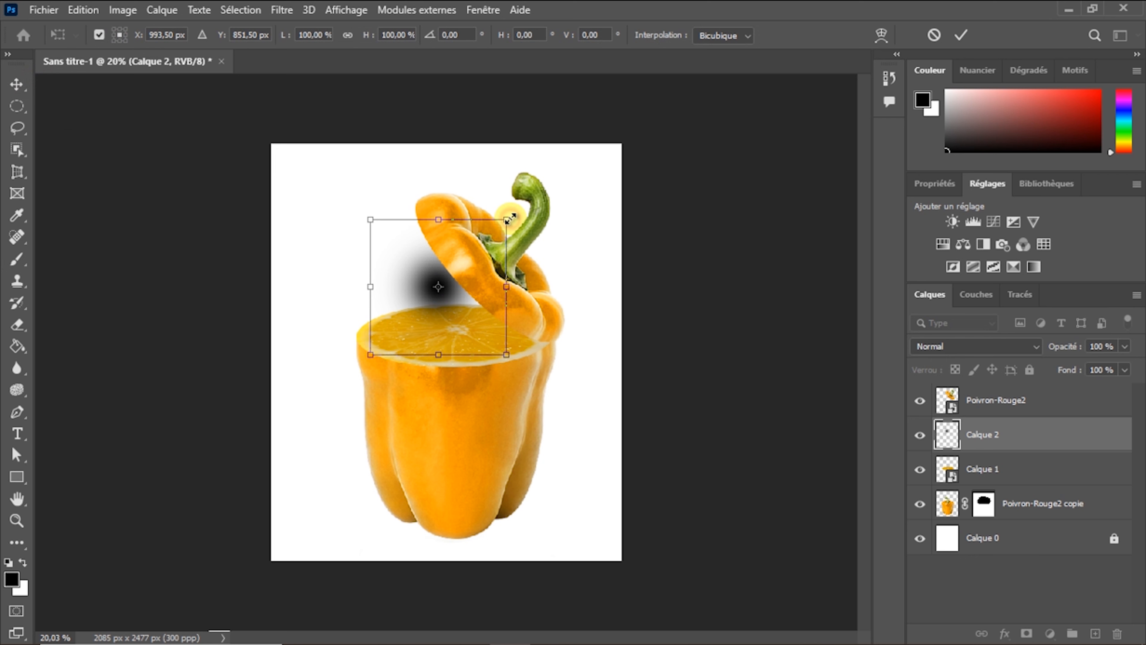
{"action": "left_click", "coordinate": [347, 35]}
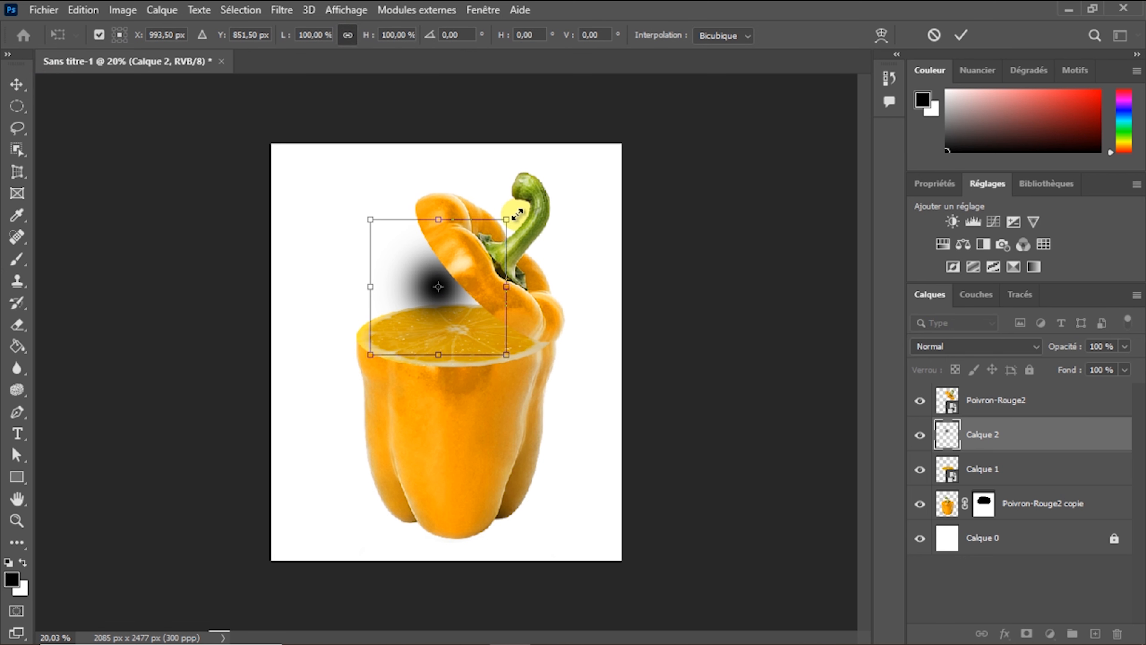
{"action": "left_click_drag", "start_coordinate": [518, 213], "coordinate": [457, 306]}
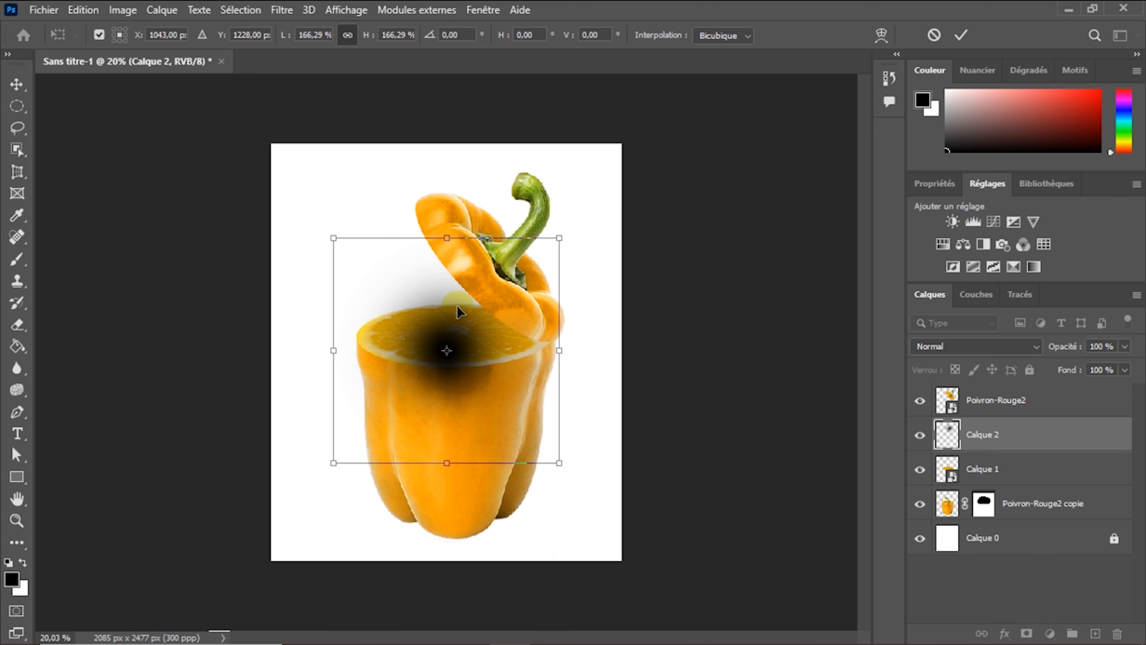
{"action": "left_click", "coordinate": [962, 35]}
- Distort the dab into a flattened trapezoid, narrower at its upper edge and about 42 % high, set it within the slice, and apply
{"action": "left_click", "coordinate": [82, 10]}
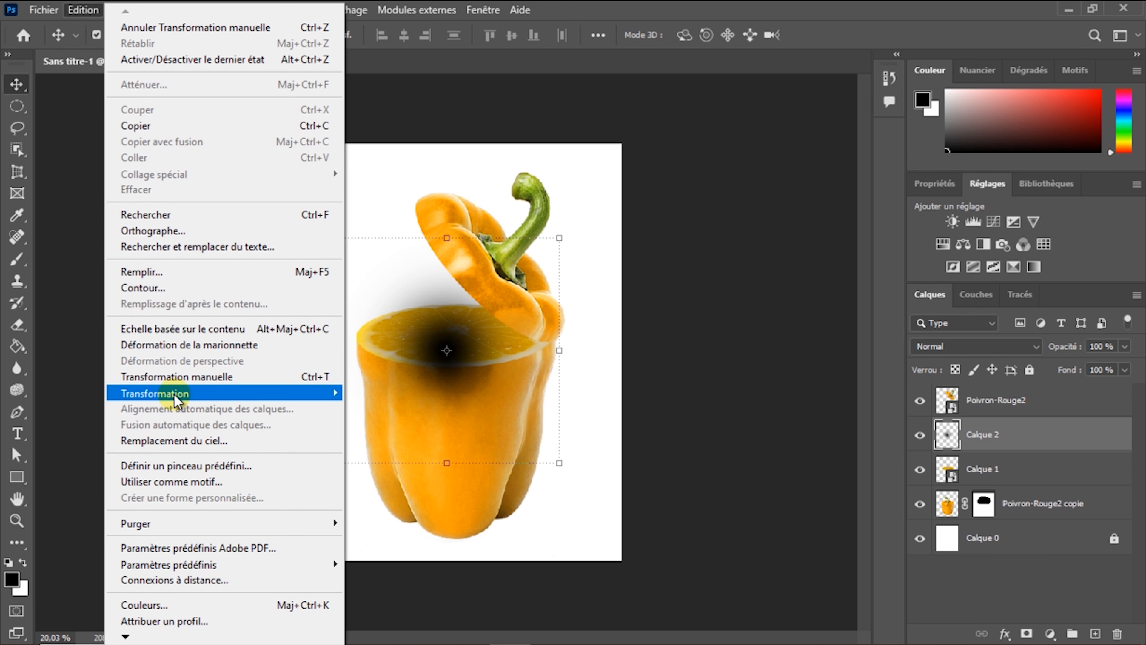
{"action": "mouse_move", "coordinate": [174, 394]}
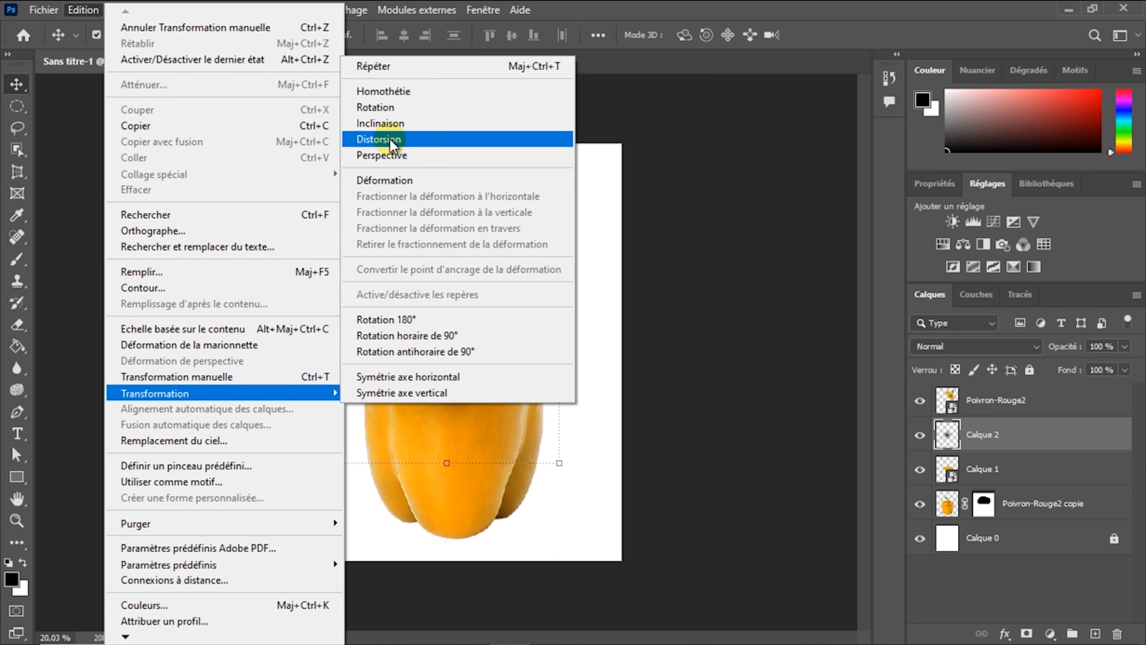
{"action": "left_click", "coordinate": [416, 143]}
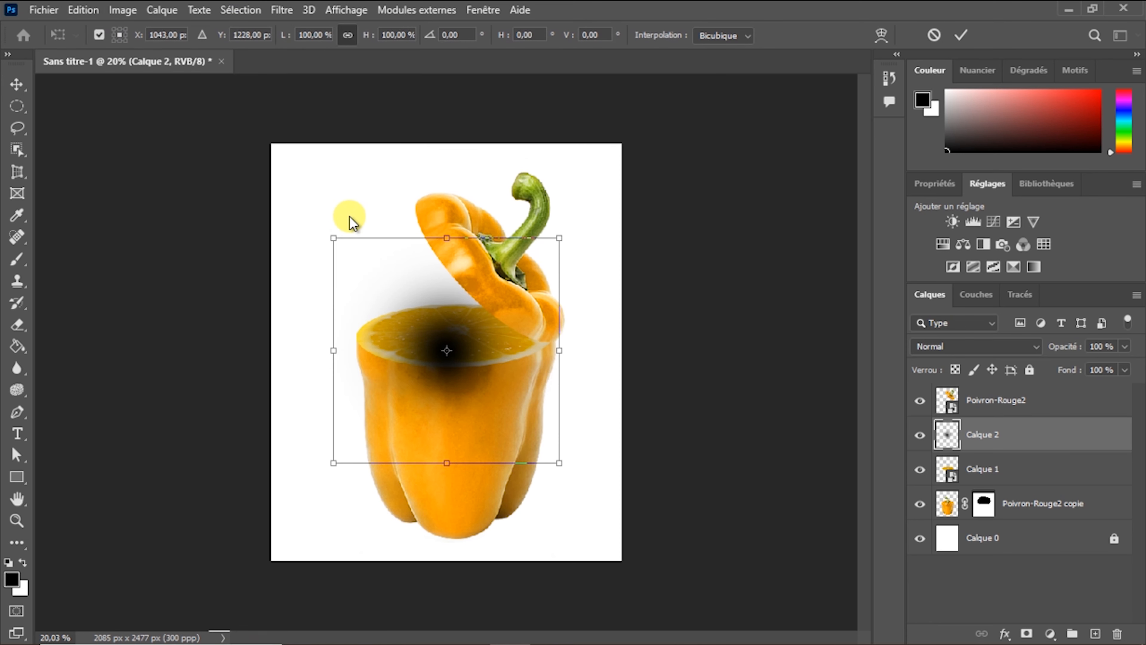
{"action": "left_click_drag", "start_coordinate": [333, 238], "coordinate": [393, 243]}
{"action": "left_click_drag", "start_coordinate": [559, 238], "coordinate": [469, 328]}
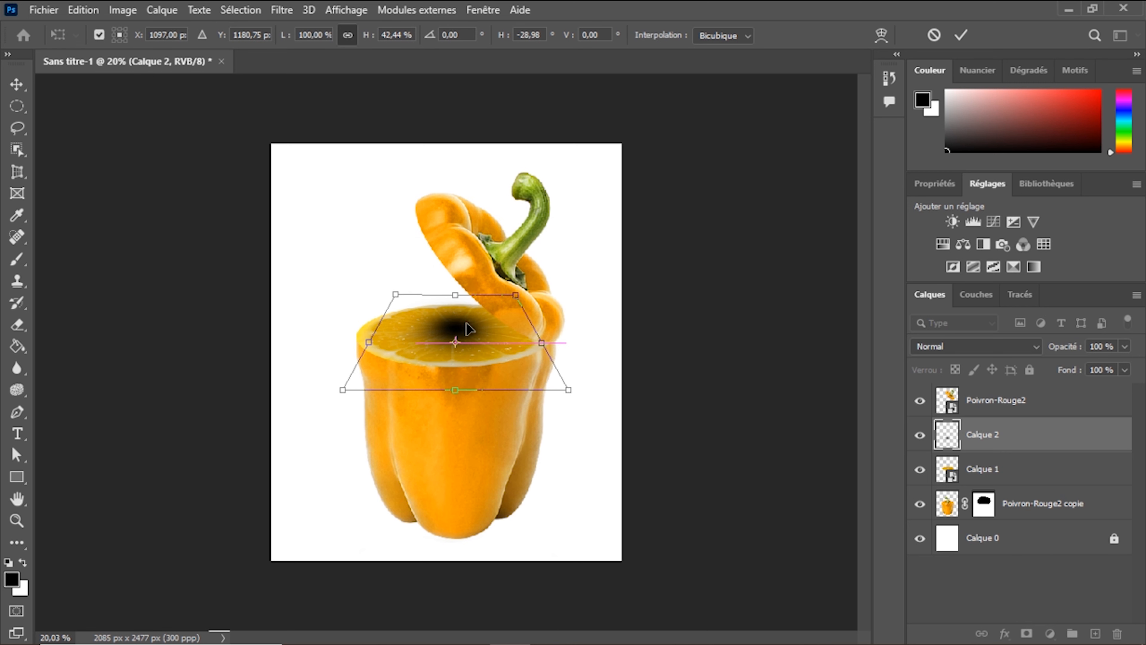
{"action": "left_click", "coordinate": [961, 34]}
- Duplicate Calque 2, move the copy onto the blank area left of the lid, and reselect the original dab
{"action": "left_click", "coordinate": [1025, 440]}
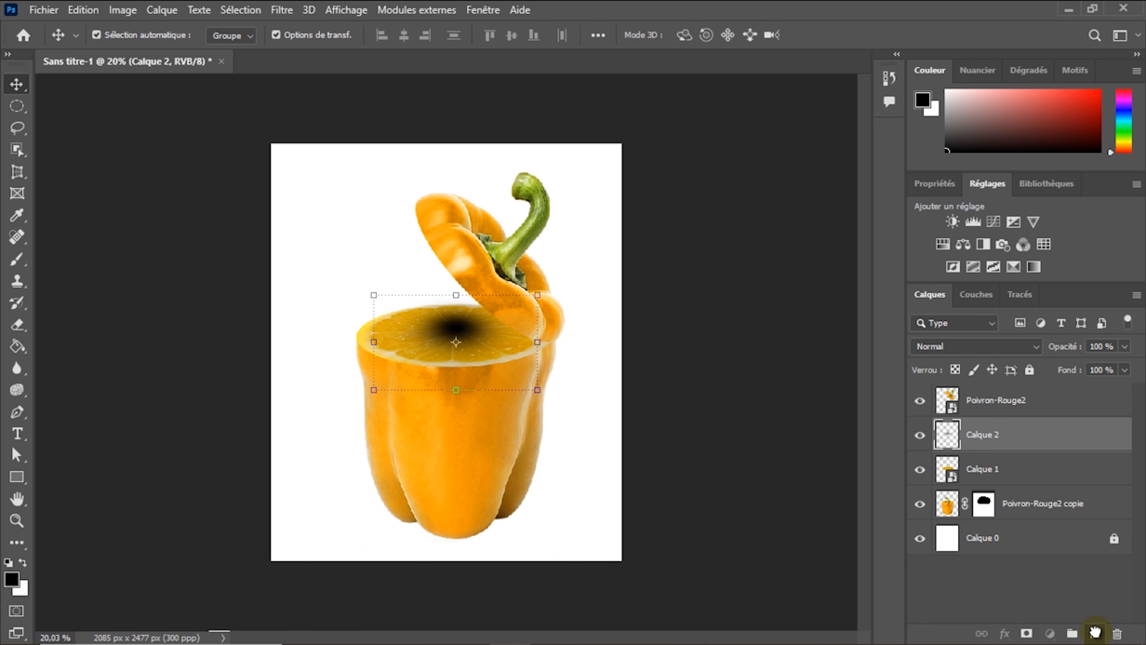
{"action": "left_click_drag", "start_coordinate": [1095, 632], "coordinate": [1095, 633]}
{"action": "left_click_drag", "start_coordinate": [482, 334], "coordinate": [351, 259]}
{"action": "left_click", "coordinate": [466, 331]}
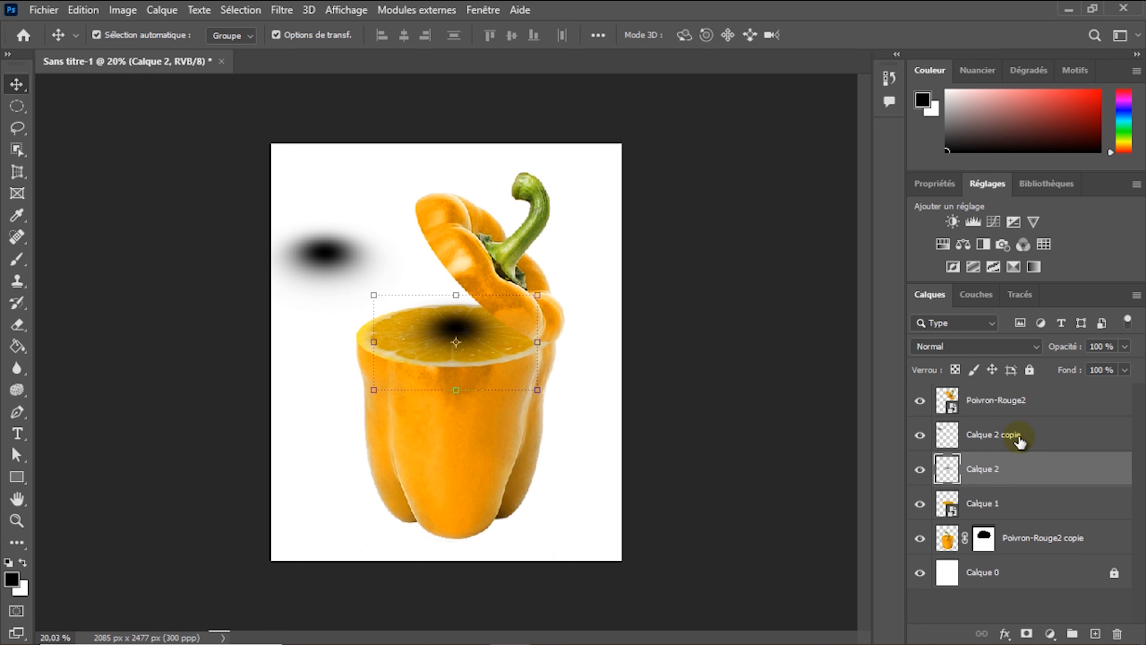
- Set Calque 2's opacity to 70 %, enlarge it to about 115 %, and shift it slightly right and down on the slice
{"action": "left_click_drag", "start_coordinate": [1066, 355], "coordinate": [1038, 352]}
{"action": "left_click", "coordinate": [555, 300]}
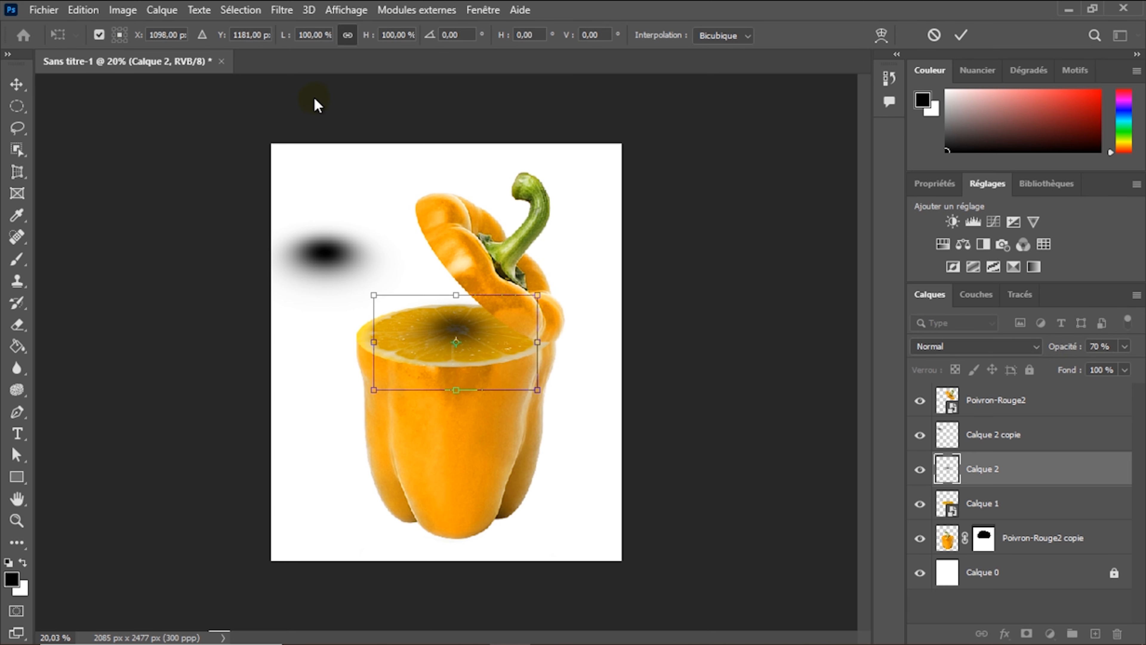
{"action": "left_click_drag", "start_coordinate": [366, 35], "coordinate": [382, 36]}
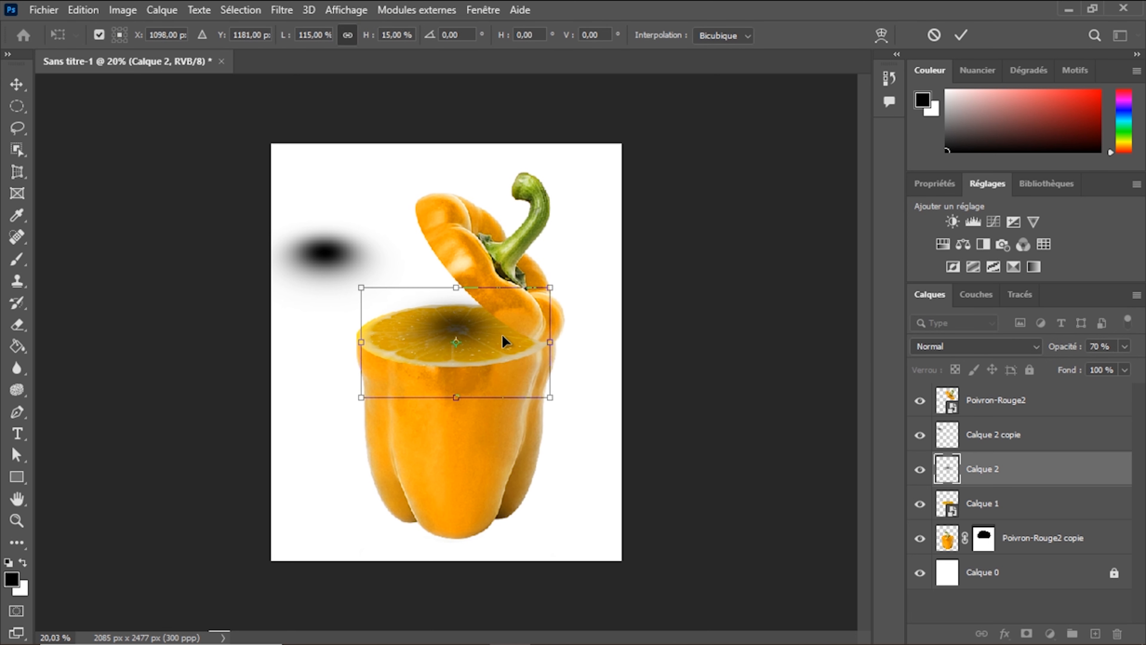
{"action": "left_click_drag", "start_coordinate": [475, 326], "coordinate": [481, 327]}
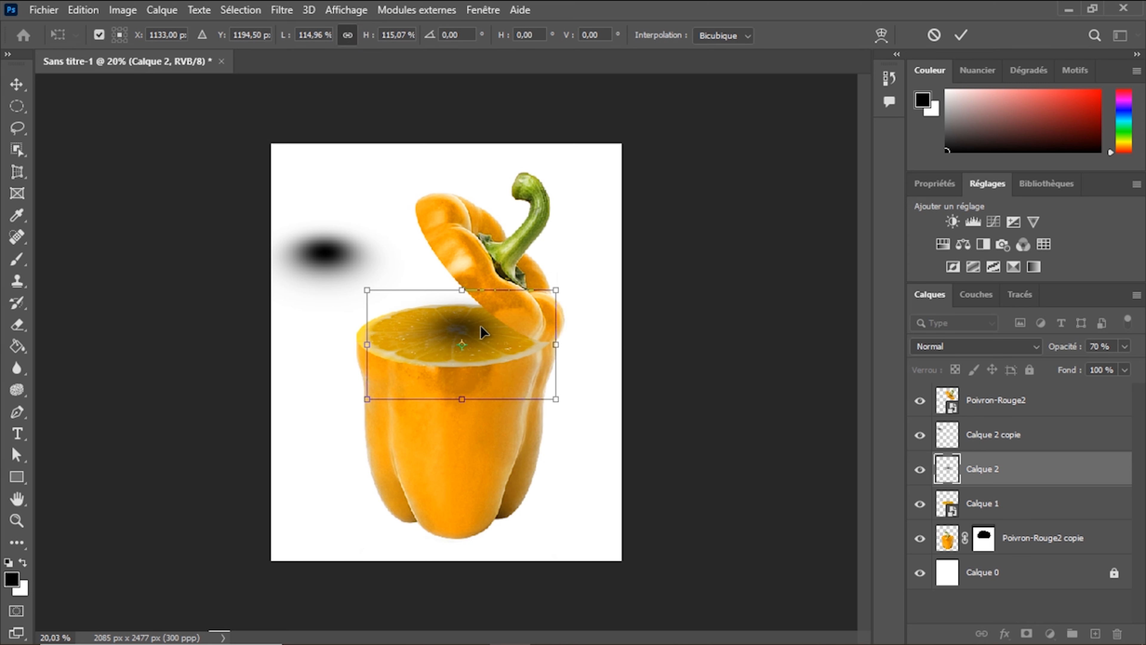
{"action": "key", "text": "Down"}
{"action": "key", "text": "Down"}
{"action": "key", "text": "Down"}
{"action": "key", "text": "Down"}
{"action": "key", "text": "Down"}
{"action": "left_click", "coordinate": [961, 35]}
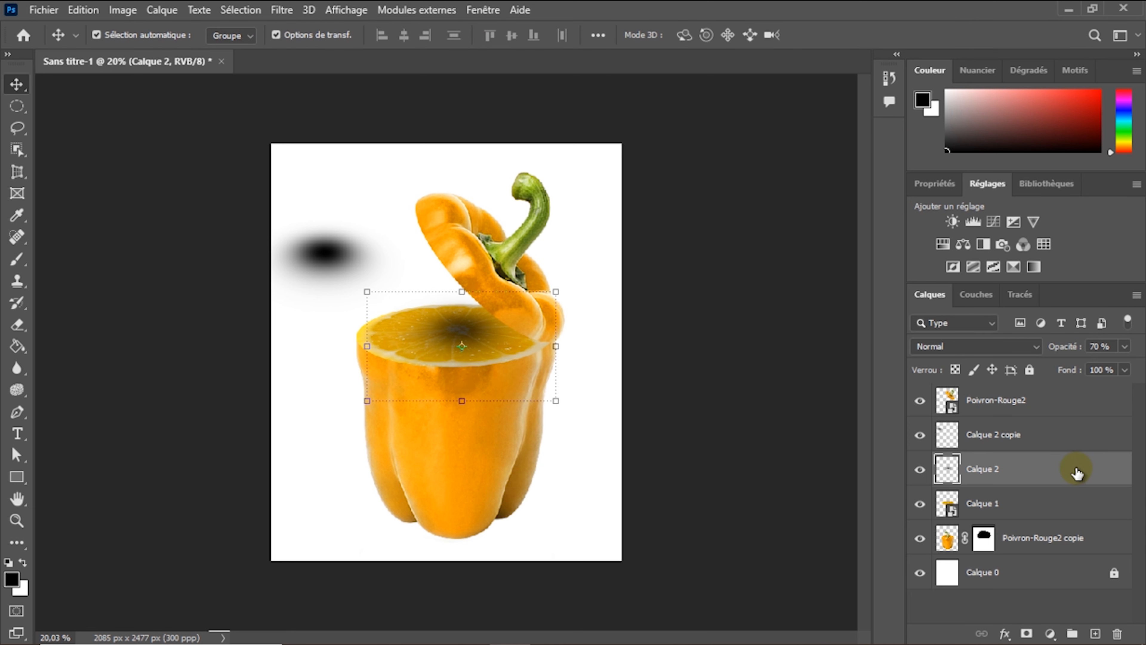
- Reduce Calque 2's opacity to 37 % and finally to 11 %, toggling its visibility to judge the shading
{"action": "left_click_drag", "start_coordinate": [1073, 353], "coordinate": [1037, 351]}
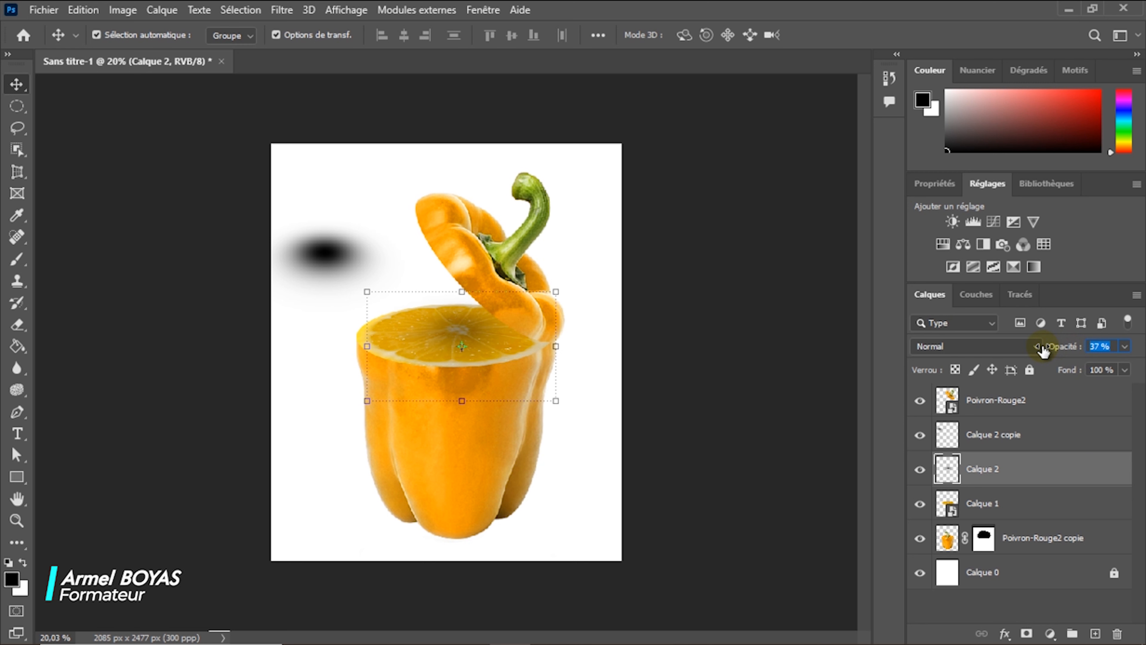
{"action": "left_click", "coordinate": [919, 469]}
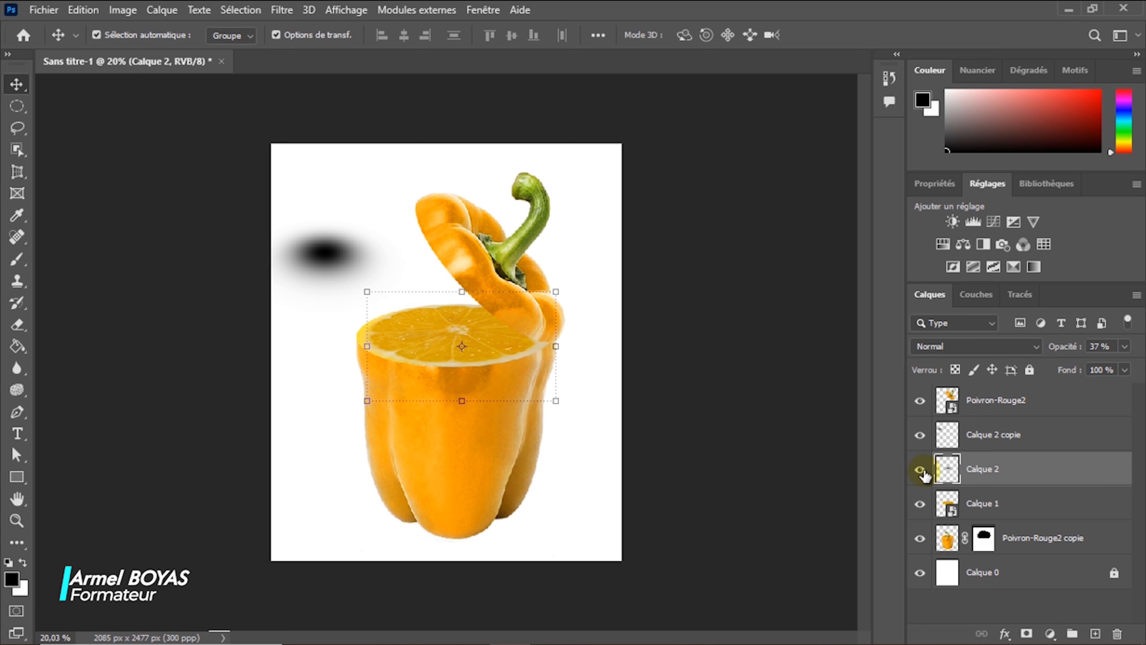
{"action": "left_click", "coordinate": [919, 470]}
{"action": "left_click_drag", "start_coordinate": [1070, 350], "coordinate": [1055, 351]}
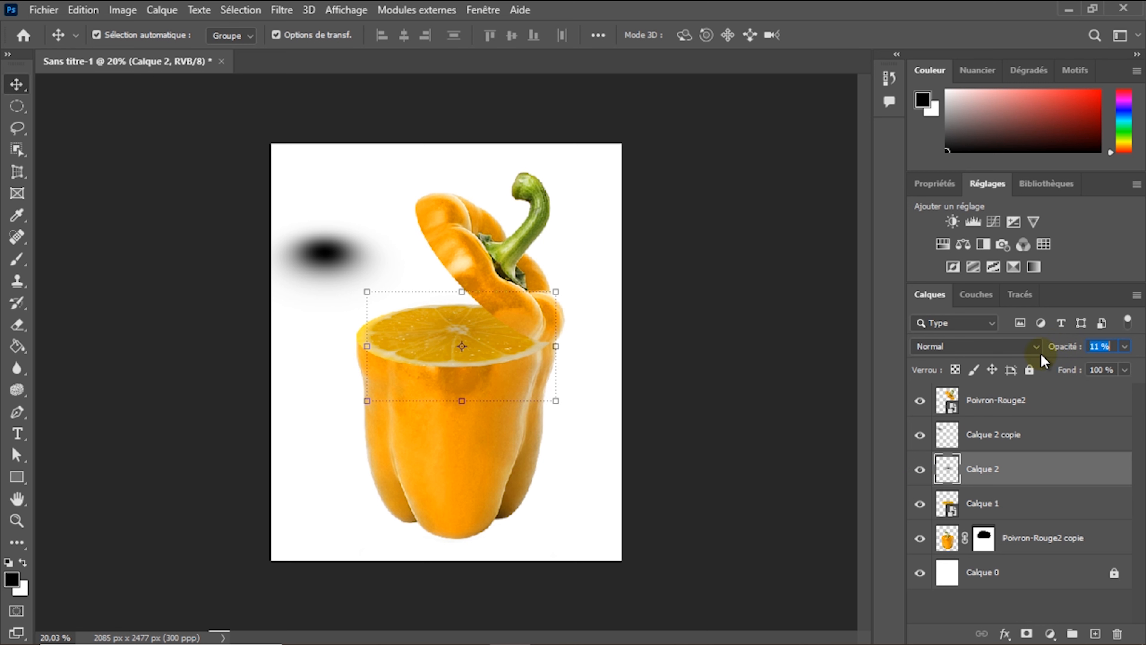
{"action": "left_click", "coordinate": [919, 469]}
{"action": "left_click", "coordinate": [920, 470]}
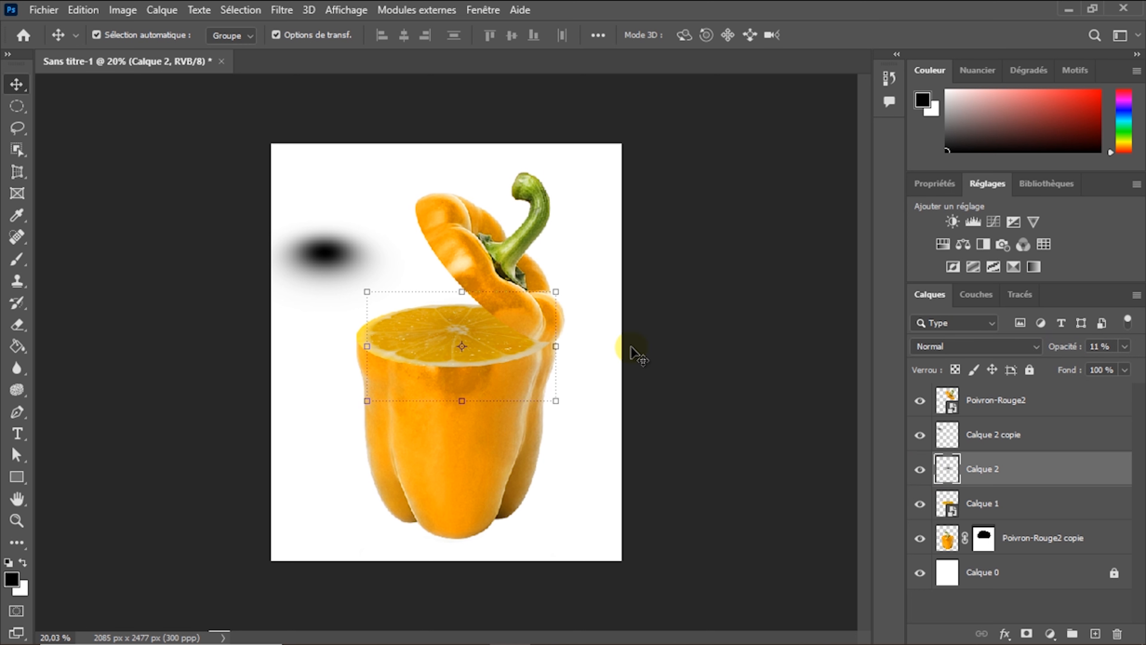
- Move Calque 2 copie under the pepper's base, stack it directly above Calque 0, and scale it to 122 %
{"action": "left_click_drag", "start_coordinate": [302, 243], "coordinate": [467, 543]}
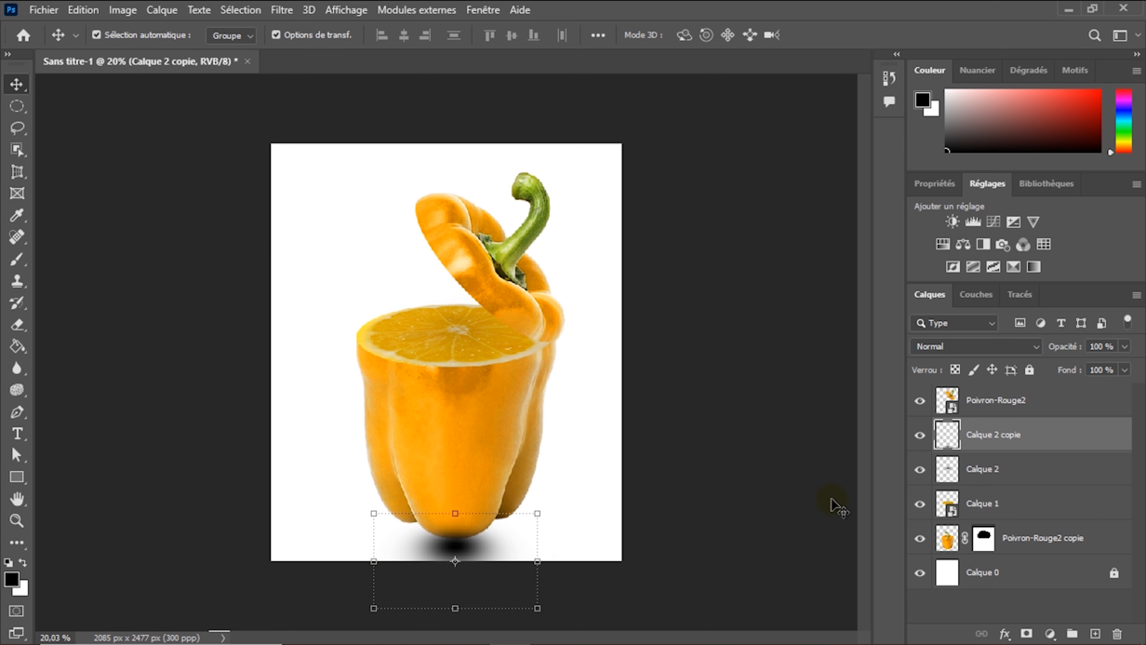
{"action": "left_click_drag", "start_coordinate": [1070, 447], "coordinate": [1032, 558]}
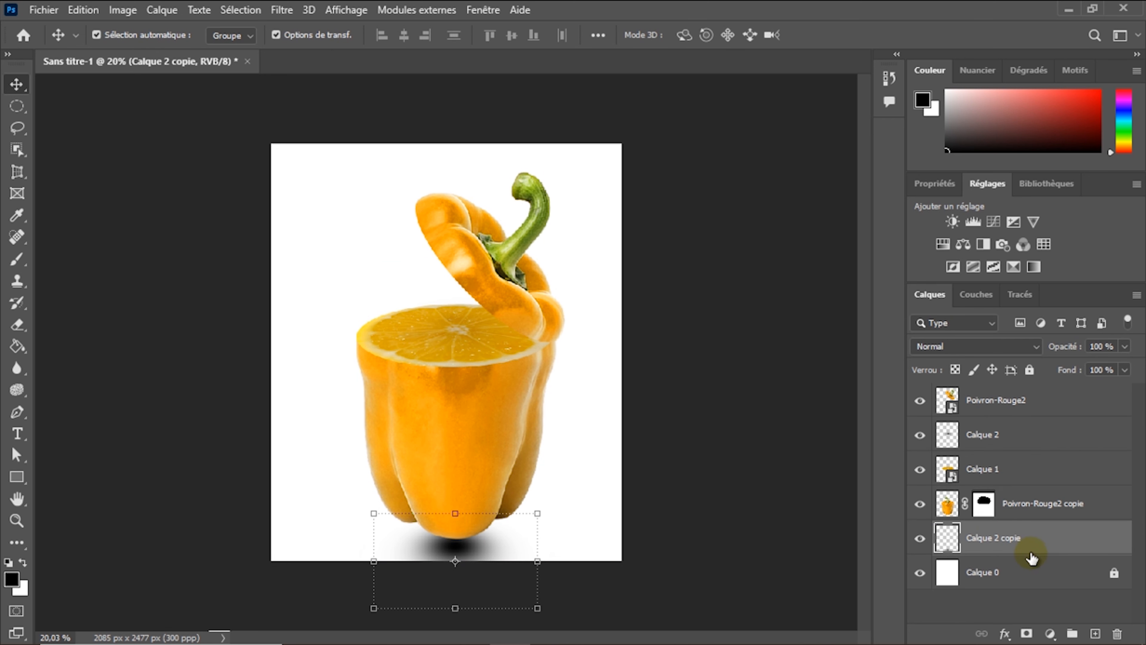
{"action": "left_click", "coordinate": [538, 513]}
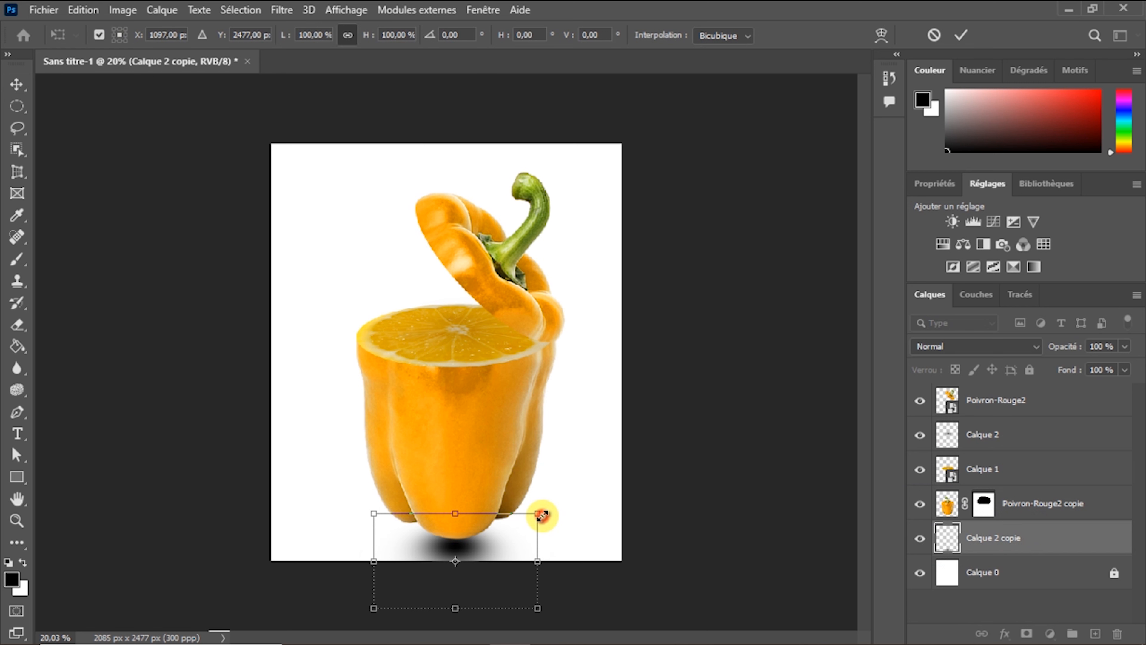
{"action": "left_click_drag", "start_coordinate": [365, 37], "coordinate": [386, 40]}
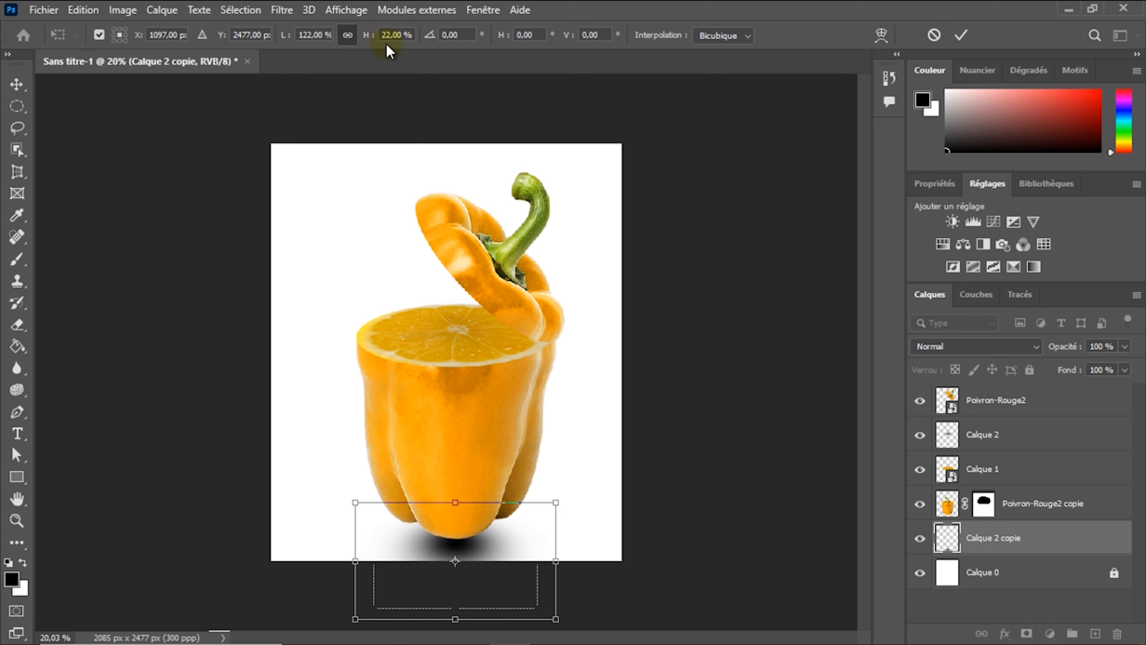
{"action": "left_click", "coordinate": [962, 36]}
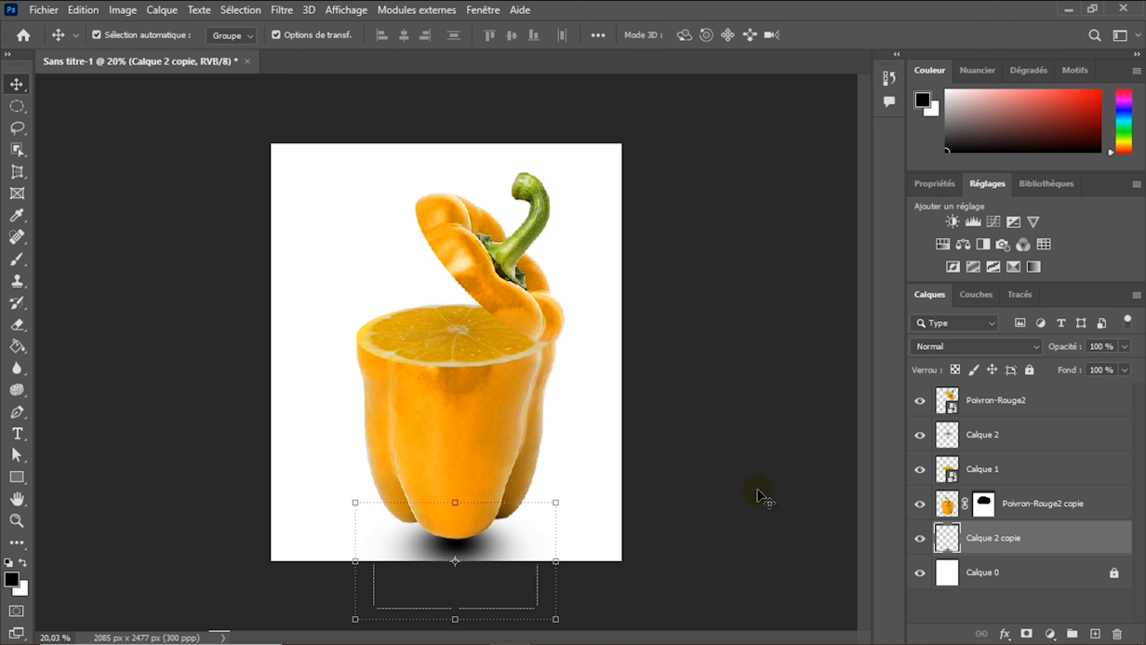
- Nudge the shadow under the pepper slightly down and set its opacity to 66 %
{"action": "left_click_drag", "start_coordinate": [480, 551], "coordinate": [479, 558]}
{"action": "left_click_drag", "start_coordinate": [1061, 347], "coordinate": [1031, 355]}
{"action": "left_click", "coordinate": [765, 379]}
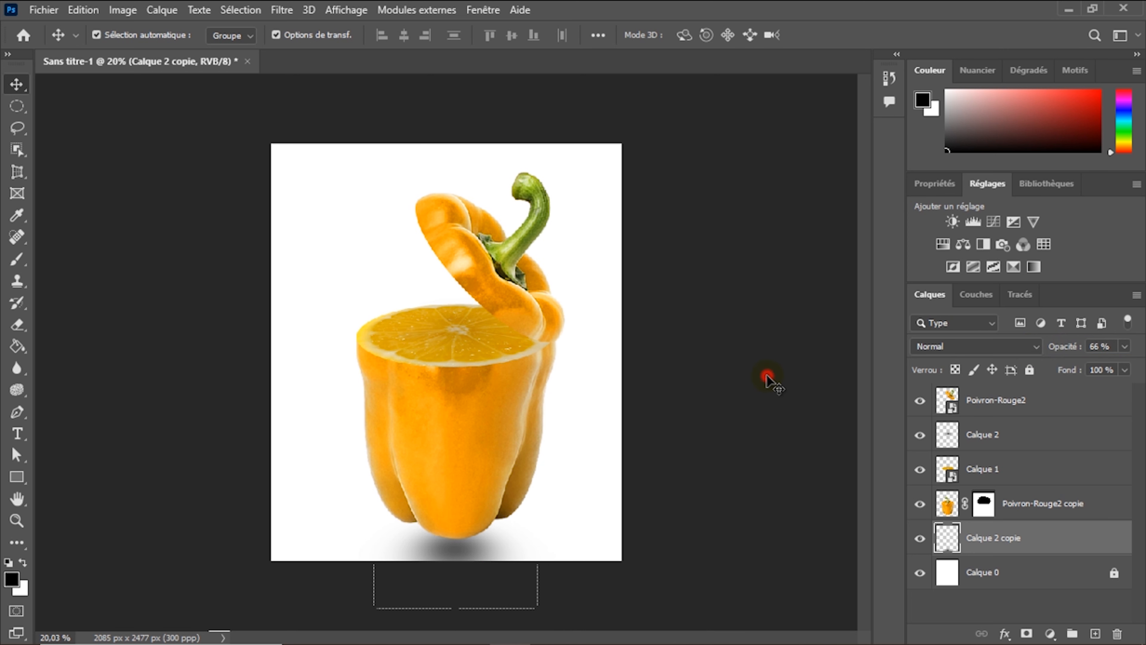
- Group all layers from Poivron-Rouge2 to Calque 2 copie and check the group by toggling its visibility
{"action": "scroll", "coordinate": [765, 379], "scroll_direction": "down", "scroll_amount": 1}
{"action": "left_click", "coordinate": [1045, 402]}
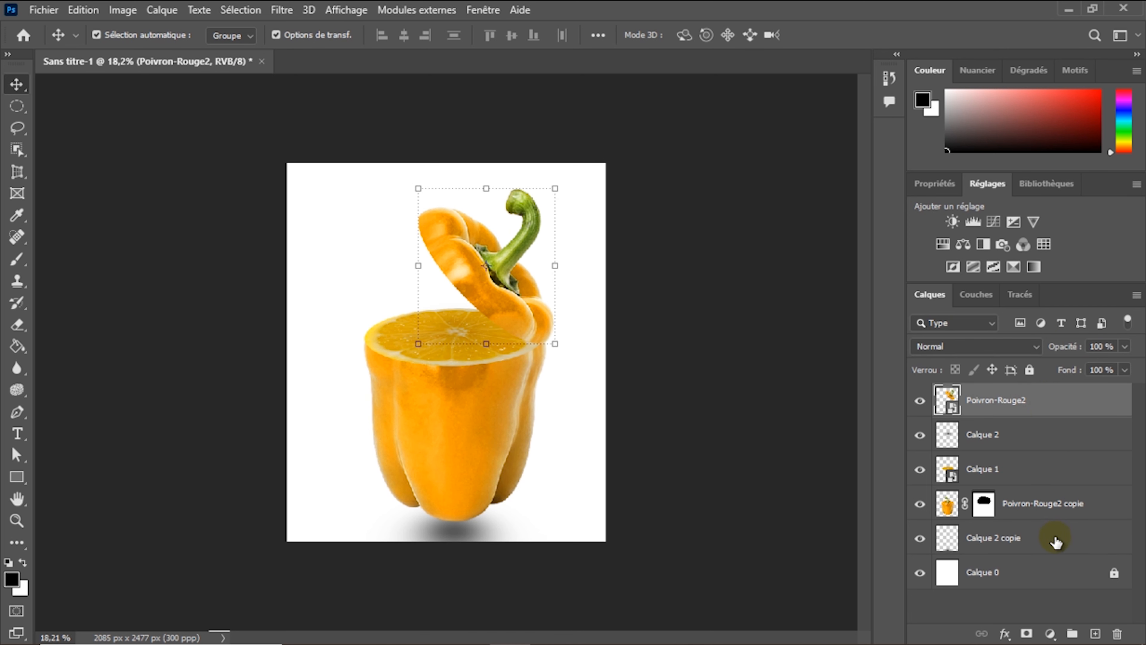
{"action": "left_click", "coordinate": [1056, 542], "text": "shift"}
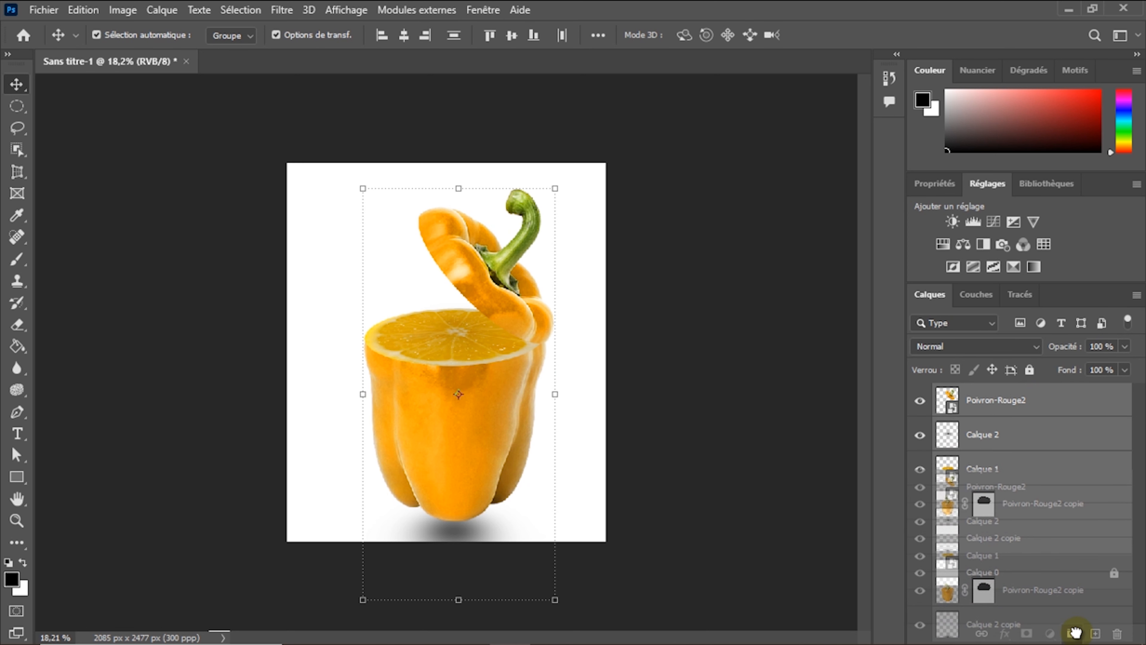
{"action": "left_click", "coordinate": [1072, 633]}
{"action": "left_click", "coordinate": [920, 395]}
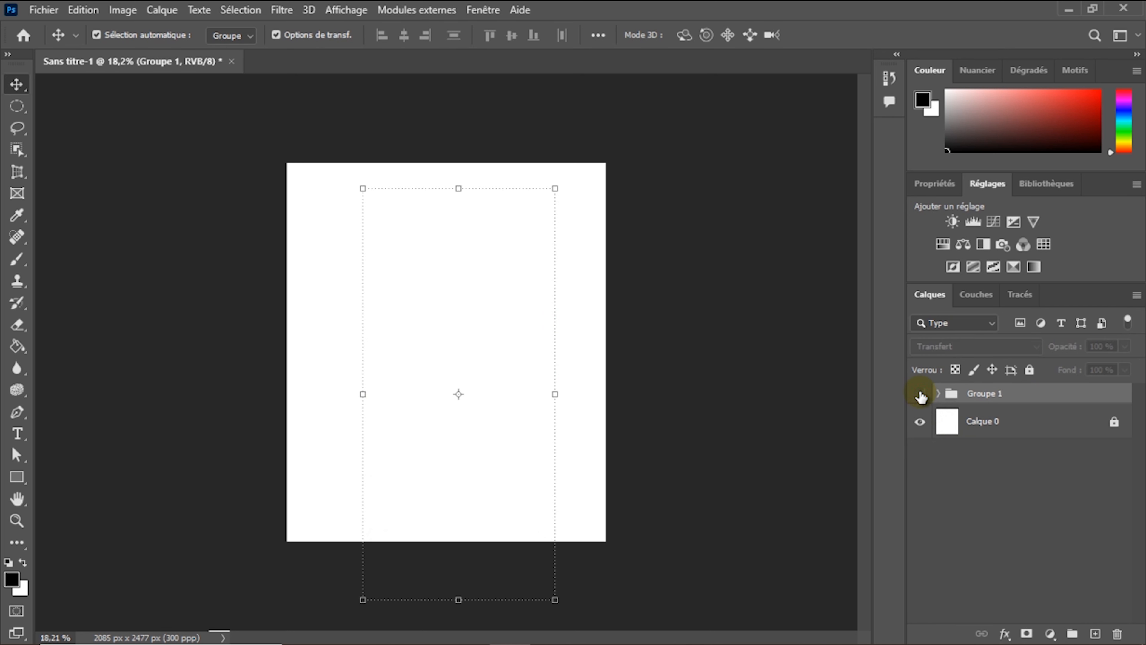
{"action": "left_click", "coordinate": [920, 394]}
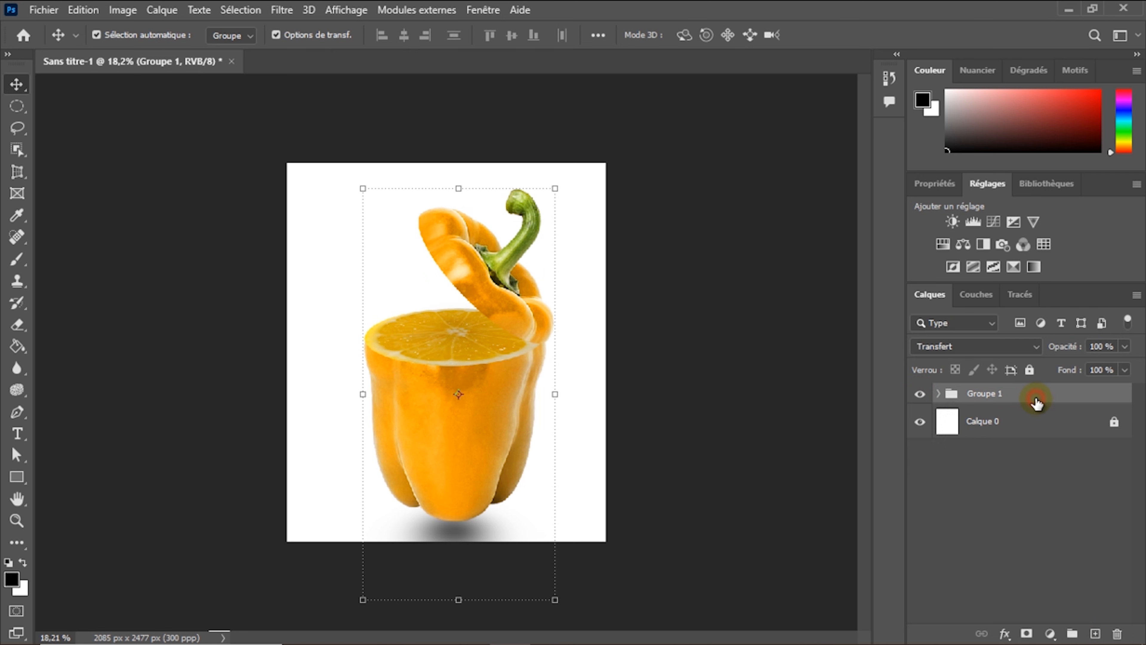
- Add a Color Lookup (Correspondance de couleur) adjustment layer above the group using the 3D LUT Crisp_Warm.look
{"action": "left_click", "coordinate": [1047, 632]}
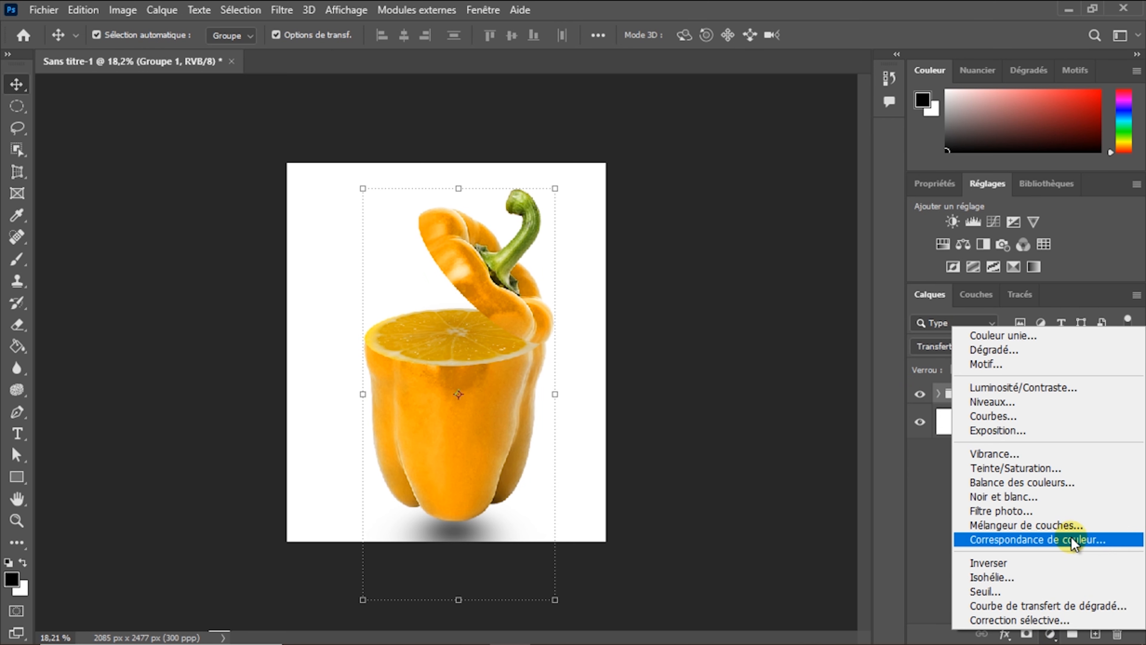
{"action": "left_click", "coordinate": [1052, 541]}
{"action": "left_click", "coordinate": [1094, 339]}
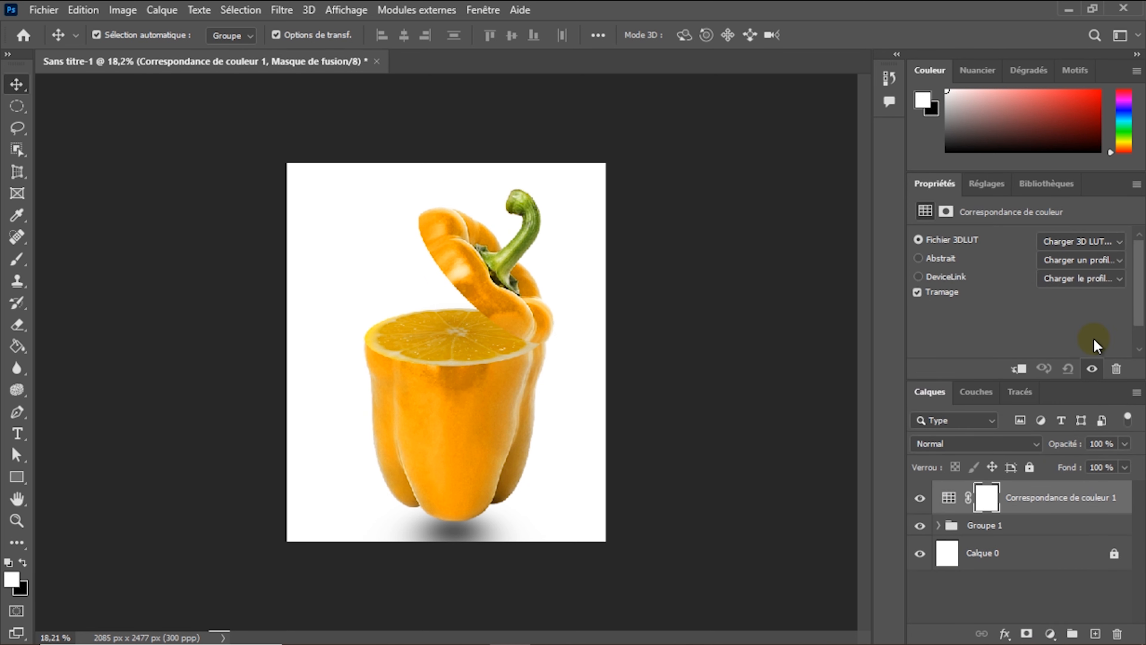
{"action": "left_click", "coordinate": [1119, 246]}
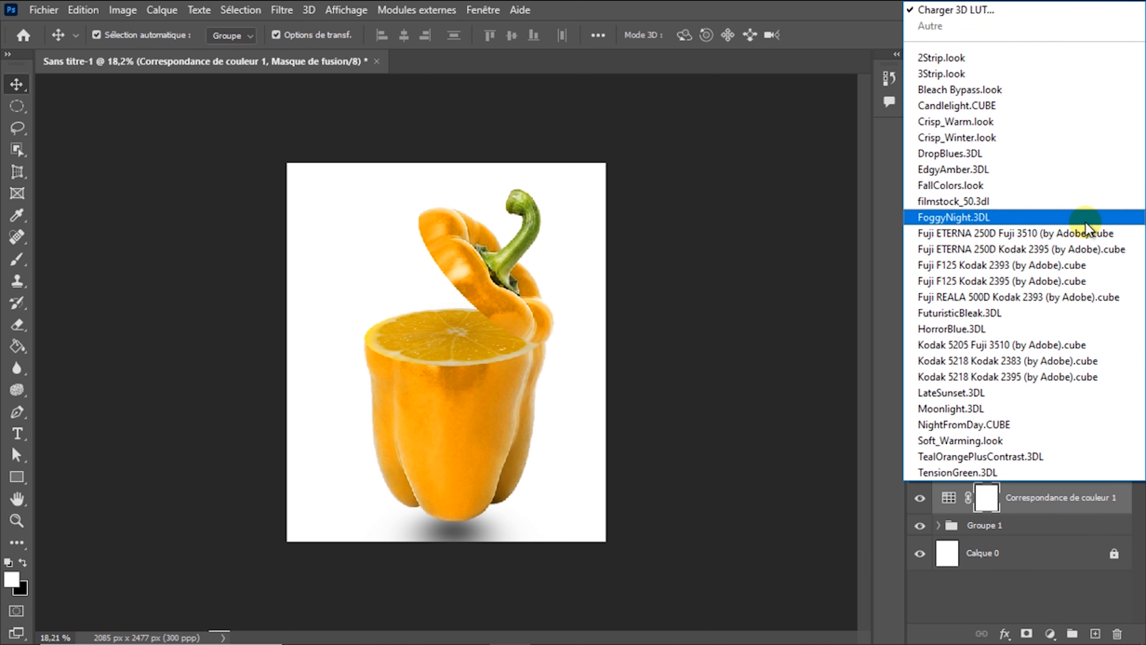
{"action": "left_click", "coordinate": [954, 121]}
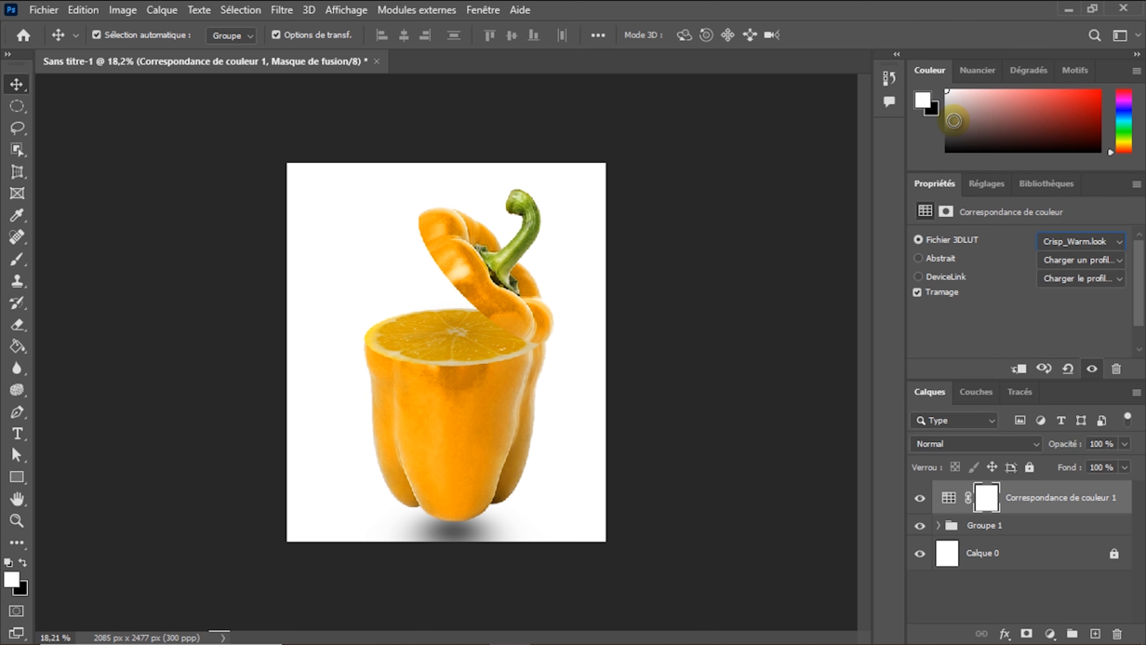
- Compare the image with and without the Correspondance de couleur 1 adjustment, select that layer, and lower its opacity
{"action": "left_click", "coordinate": [920, 499]}
{"action": "left_click", "coordinate": [921, 499]}
{"action": "left_click", "coordinate": [1023, 504]}
{"action": "left_click_drag", "start_coordinate": [1069, 444], "coordinate": [1030, 450]}
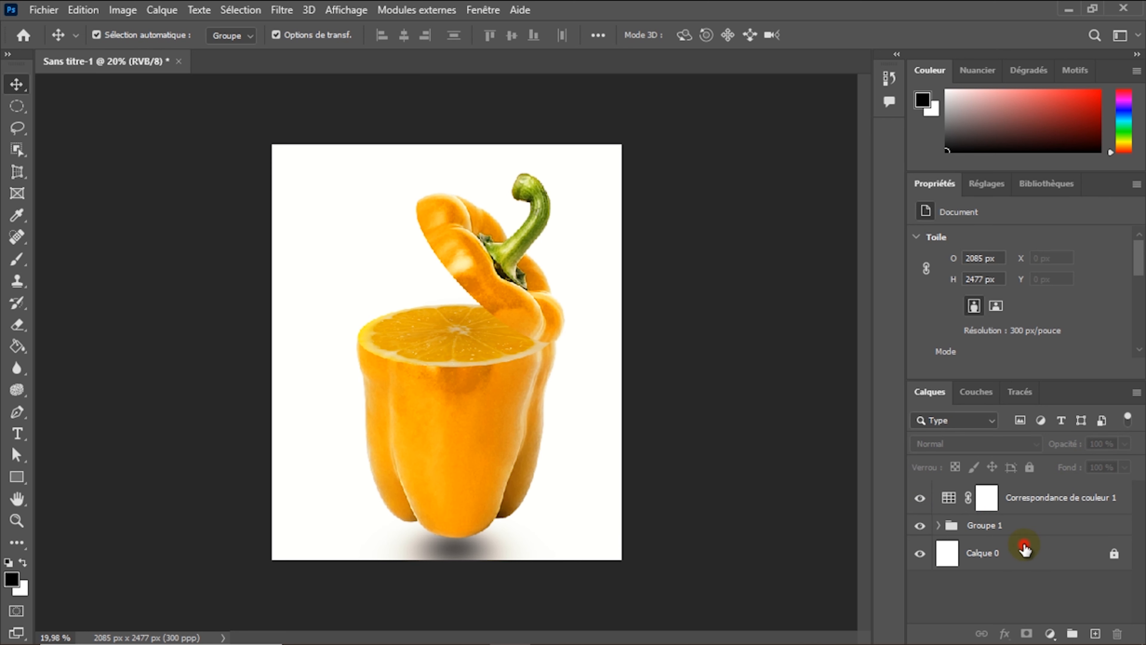
- Select the background layer Calque 0, show the list of available adjustments, and give the layer list more height
{"action": "left_click", "coordinate": [1025, 548]}
{"action": "left_click", "coordinate": [998, 192]}
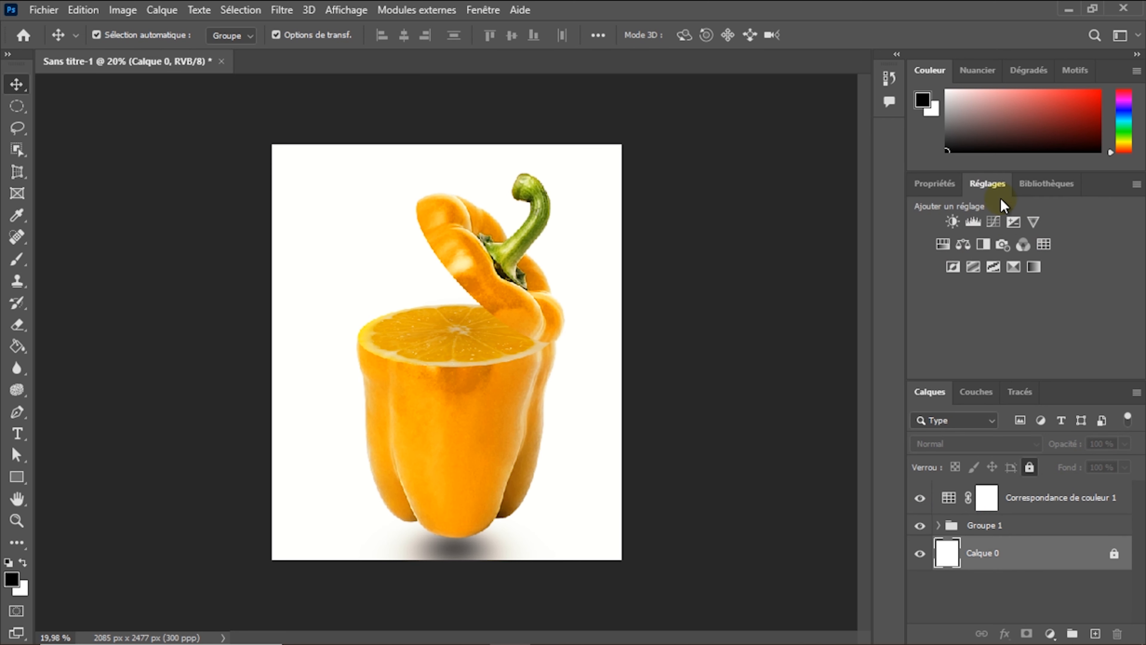
{"action": "left_click_drag", "start_coordinate": [1015, 385], "coordinate": [1030, 304]}
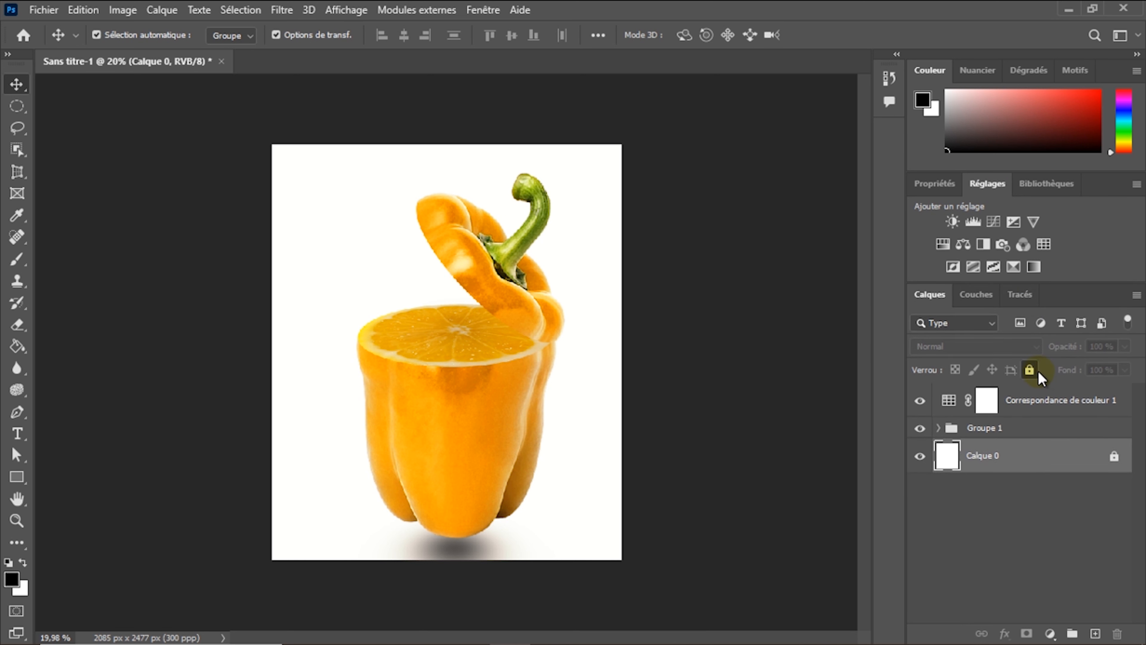
- Unlock the background layer Calque 0 and enable a gradient overlay (Incrustation en dégradé) in its layer style
{"action": "left_click", "coordinate": [1031, 371]}
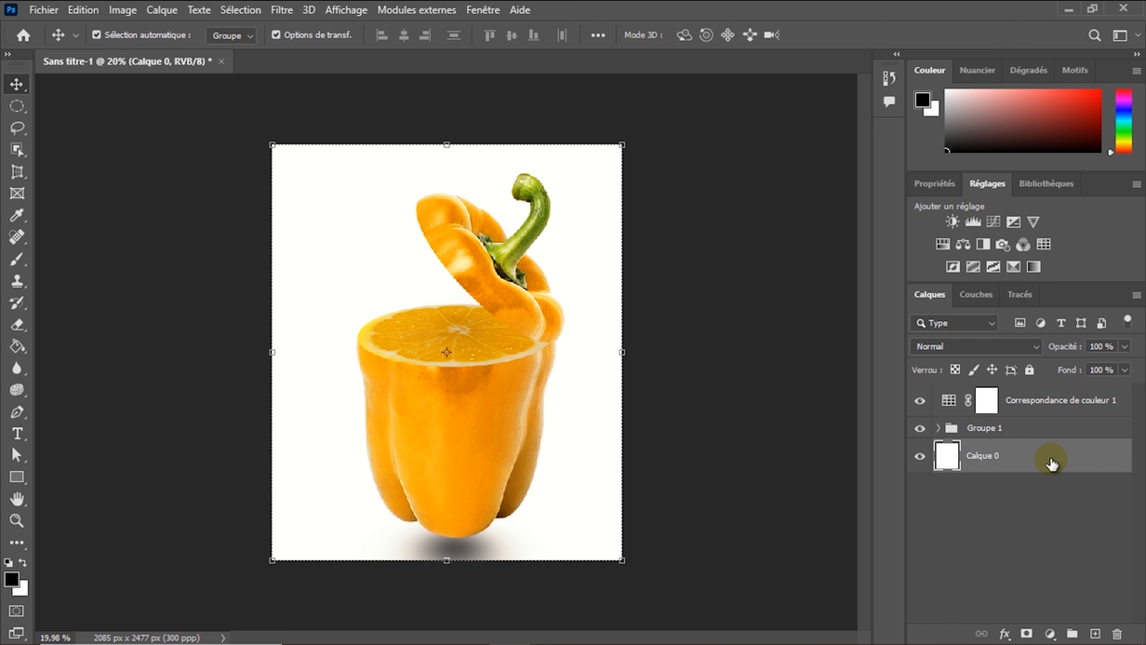
{"action": "double_click", "coordinate": [1033, 456]}
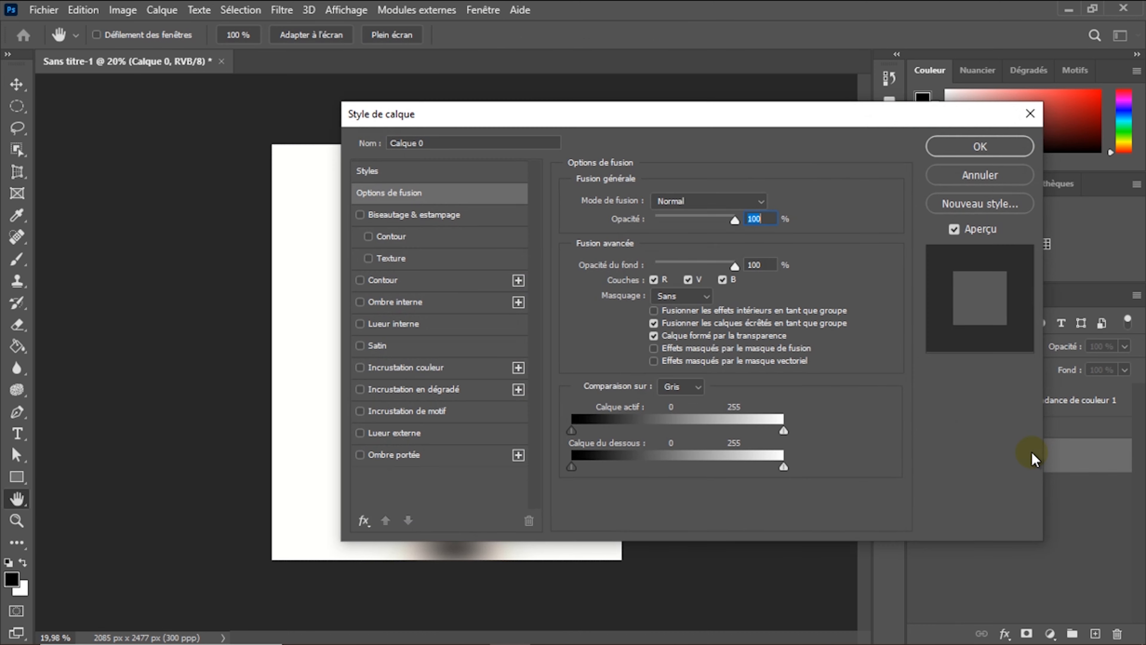
{"action": "left_click_drag", "start_coordinate": [506, 124], "coordinate": [797, 127]}
{"action": "left_click", "coordinate": [752, 391]}
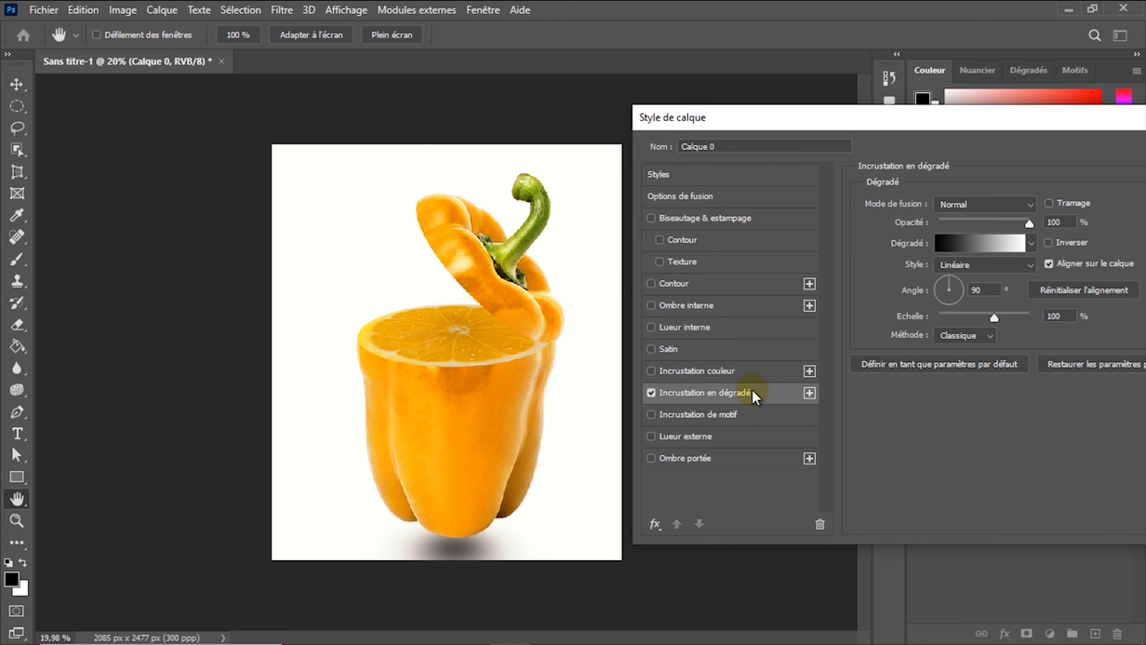
- Change the black stop of the overlay gradient to dark grey 4a4848 and accept the edited gradient
{"action": "left_click", "coordinate": [989, 246]}
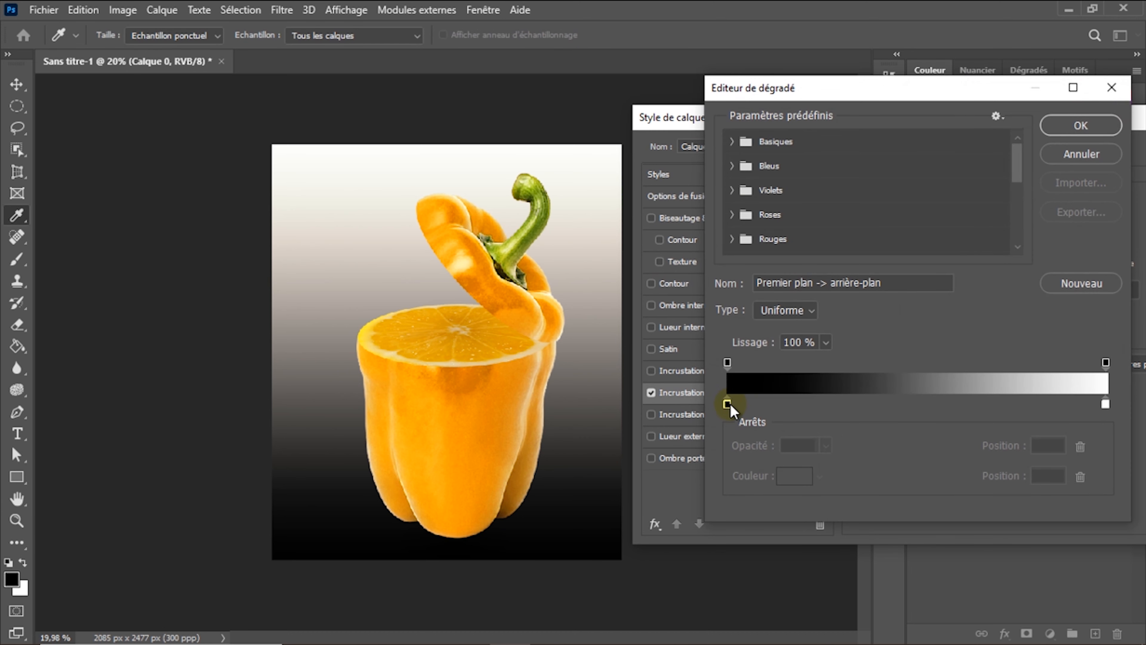
{"action": "left_click", "coordinate": [728, 404]}
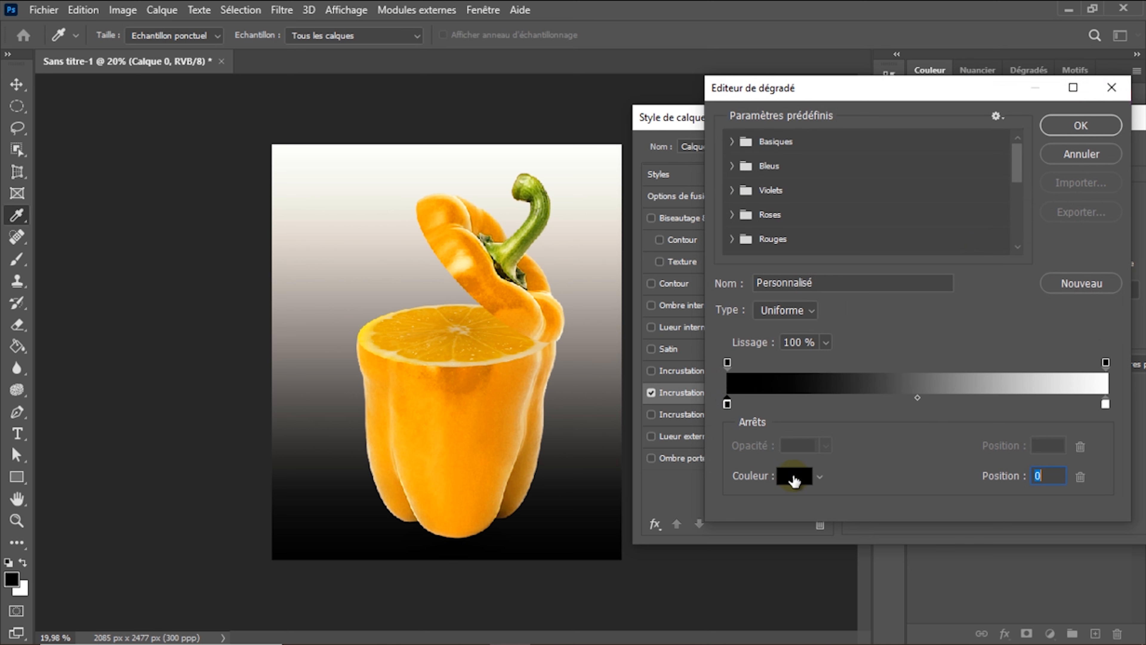
{"action": "left_click", "coordinate": [793, 478]}
{"action": "left_click", "coordinate": [672, 424]}
{"action": "left_click_drag", "start_coordinate": [672, 423], "coordinate": [667, 414]}
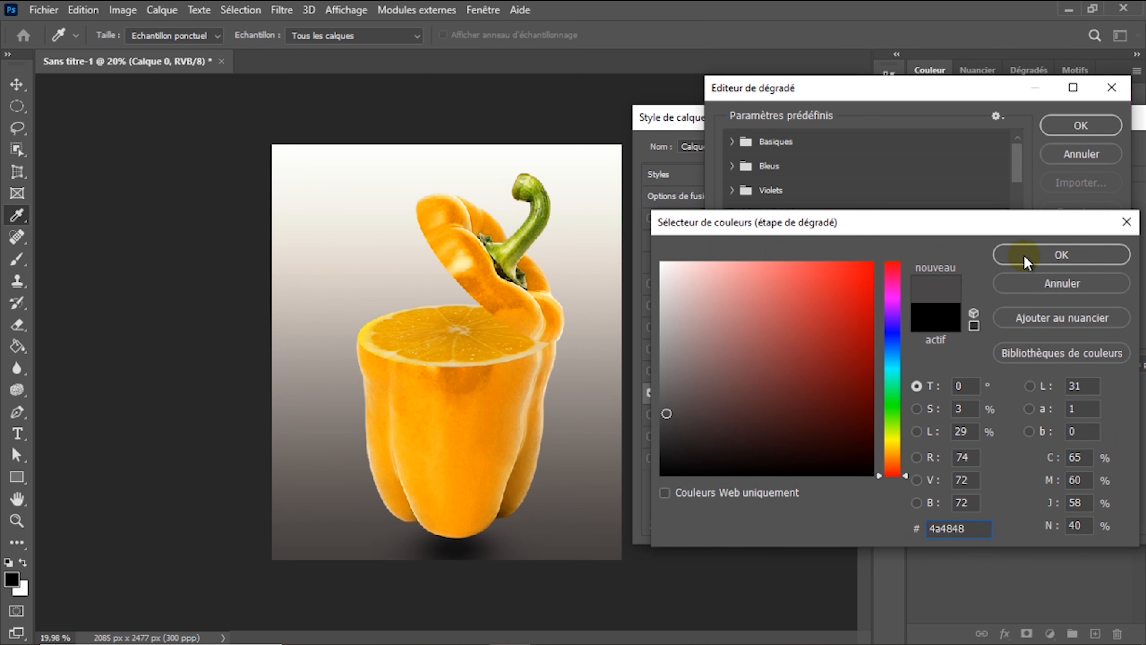
{"action": "left_click", "coordinate": [1025, 256]}
{"action": "left_click", "coordinate": [1066, 131]}
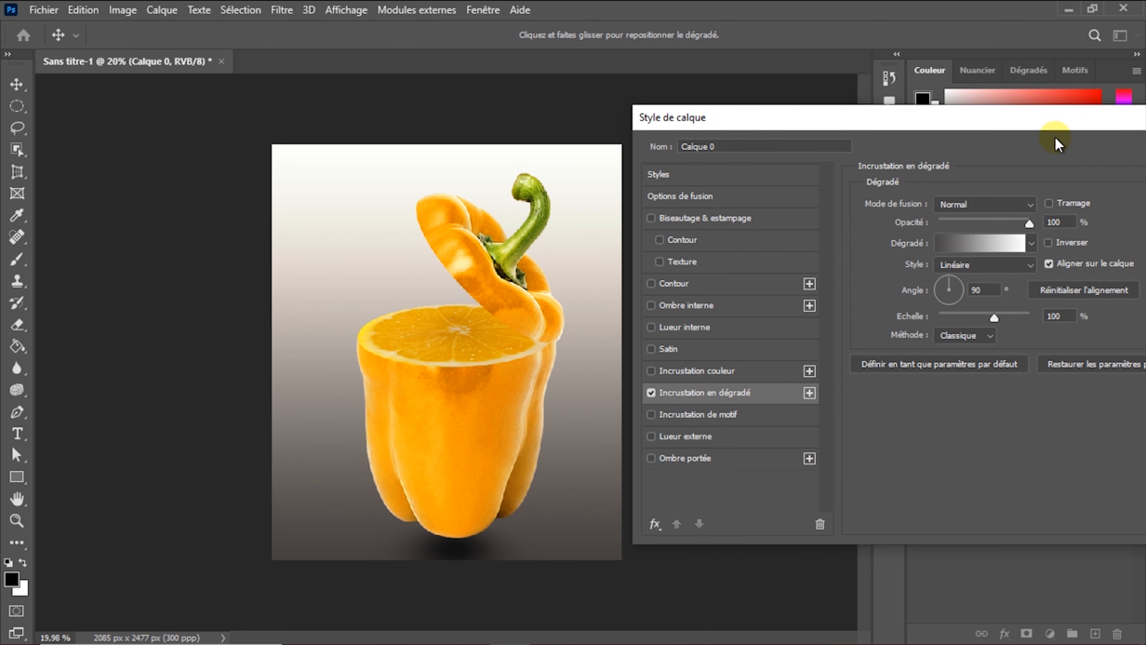
- Set the gradient overlay's scale to 61 %, shift the gradient down on the canvas, and compare the image with and without it
{"action": "mouse_move", "coordinate": [991, 317]}
{"action": "left_mouse_down"}
{"action": "mouse_move", "coordinate": [964, 315]}
{"action": "mouse_move", "coordinate": [1001, 315]}
{"action": "left_mouse_up"}
{"action": "mouse_move", "coordinate": [578, 322]}
{"action": "left_mouse_down"}
{"action": "mouse_move", "coordinate": [594, 392]}
{"action": "mouse_move", "coordinate": [583, 568]}
{"action": "mouse_move", "coordinate": [578, 482]}
{"action": "left_mouse_up"}
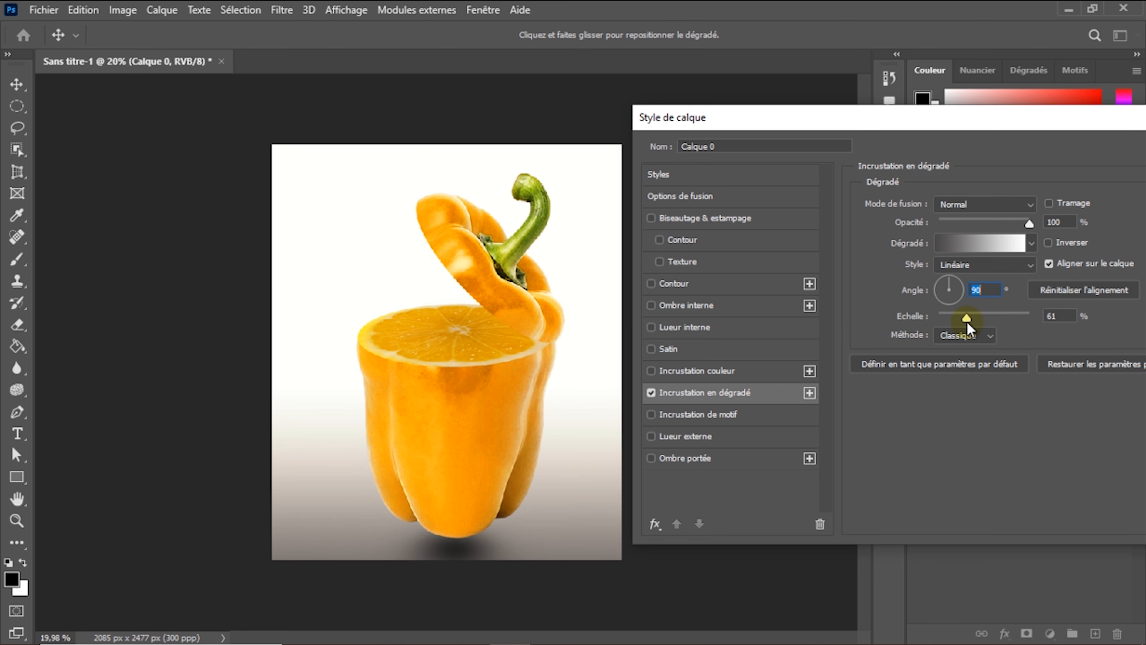
{"action": "left_click", "coordinate": [652, 392]}
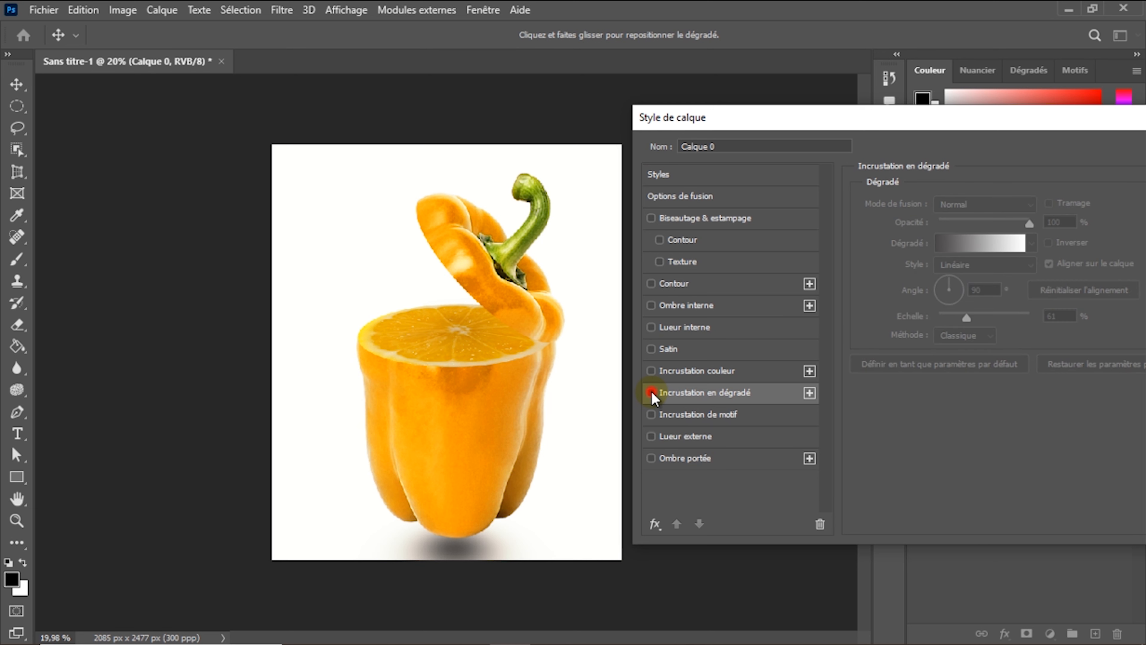
{"action": "left_click", "coordinate": [652, 393]}
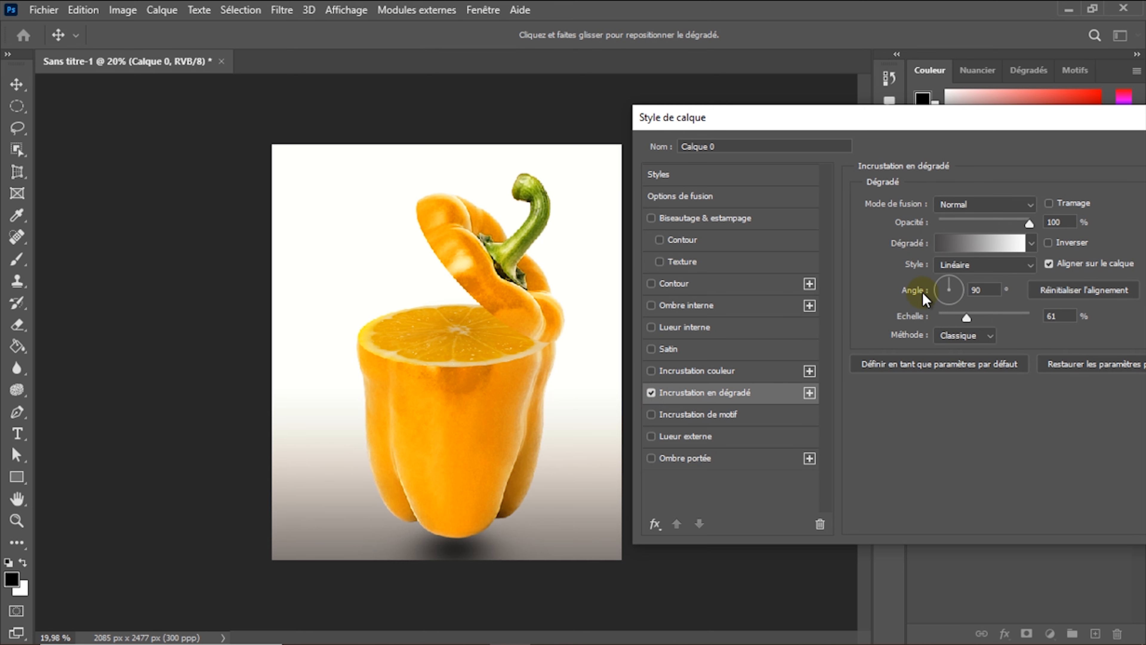
- Lower the gradient overlay's opacity to 60 %, apply the layer style to Calque 0, and deselect the layer
{"action": "left_click_drag", "start_coordinate": [1028, 225], "coordinate": [993, 237]}
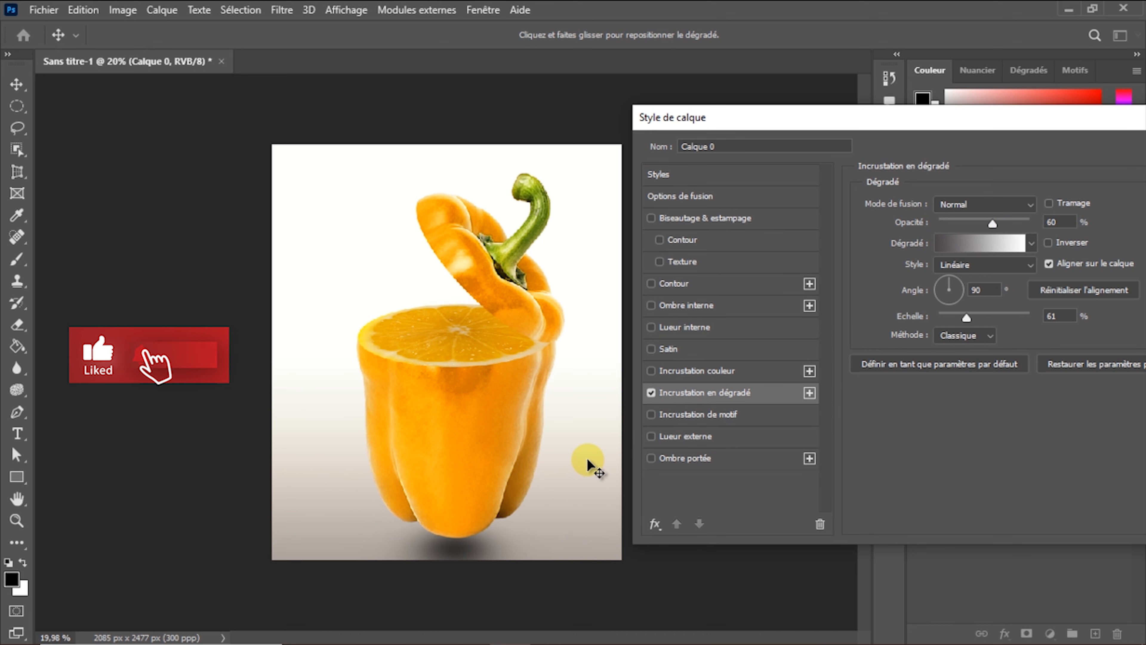
{"action": "left_click_drag", "start_coordinate": [902, 123], "coordinate": [634, 135]}
{"action": "left_click", "coordinate": [987, 169]}
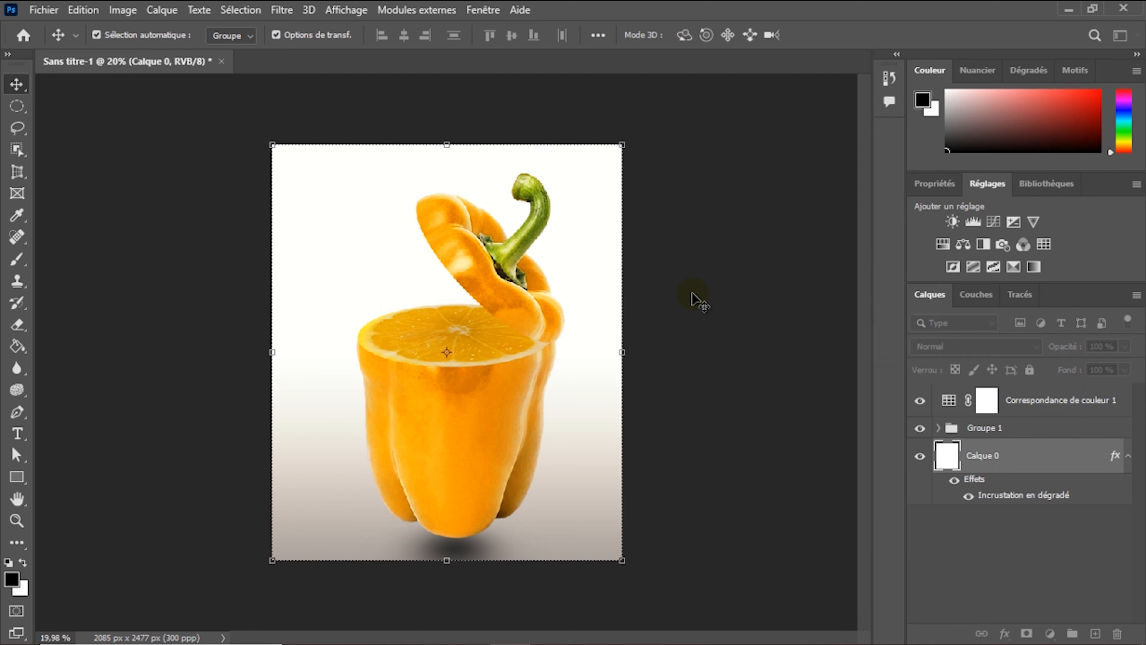
{"action": "left_click", "coordinate": [705, 276]}
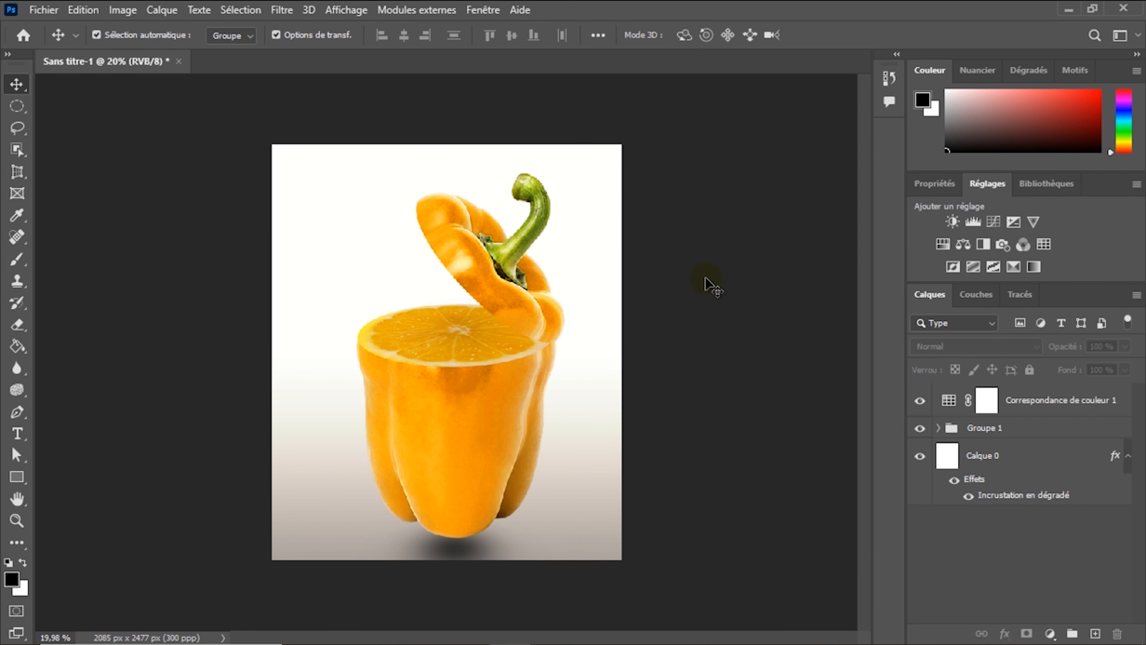